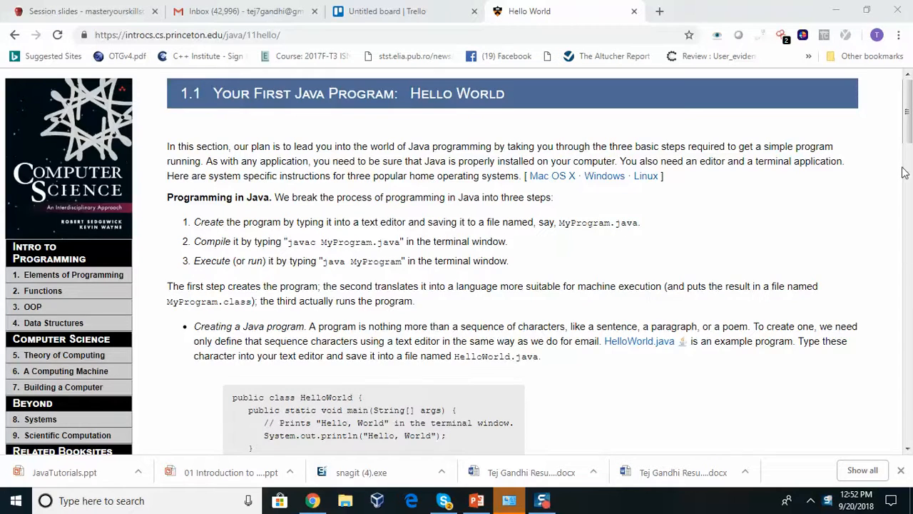
Search Google for 'eclipse' in a new Chrome tab
{"action": "left_click_drag", "start_coordinate": [906, 153], "coordinate": [905, 107]}
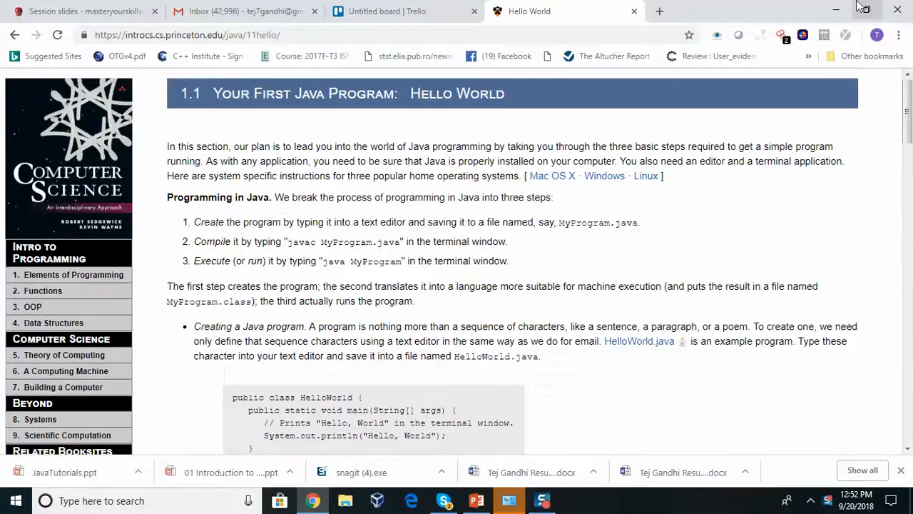
{"action": "left_click", "coordinate": [666, 9]}
{"action": "type", "text": "ec"}
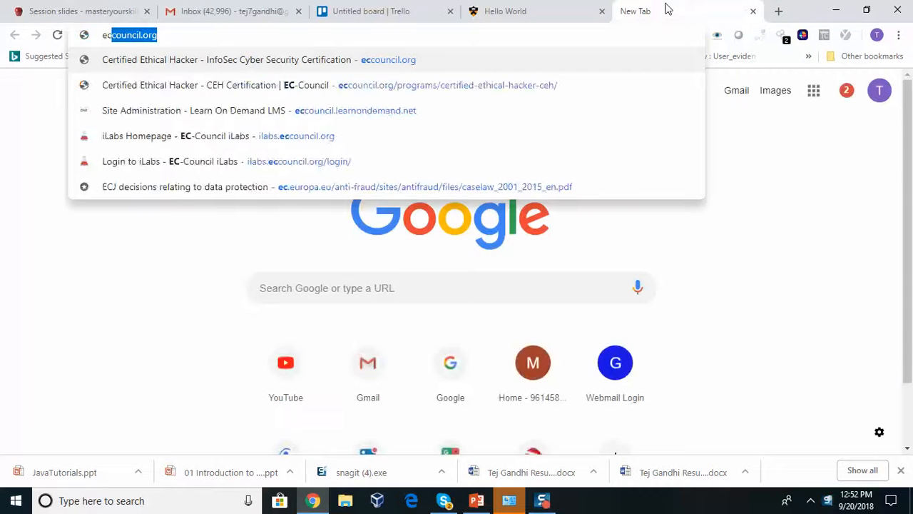
{"action": "type", "text": "lipse"}
{"action": "key", "text": "Return"}
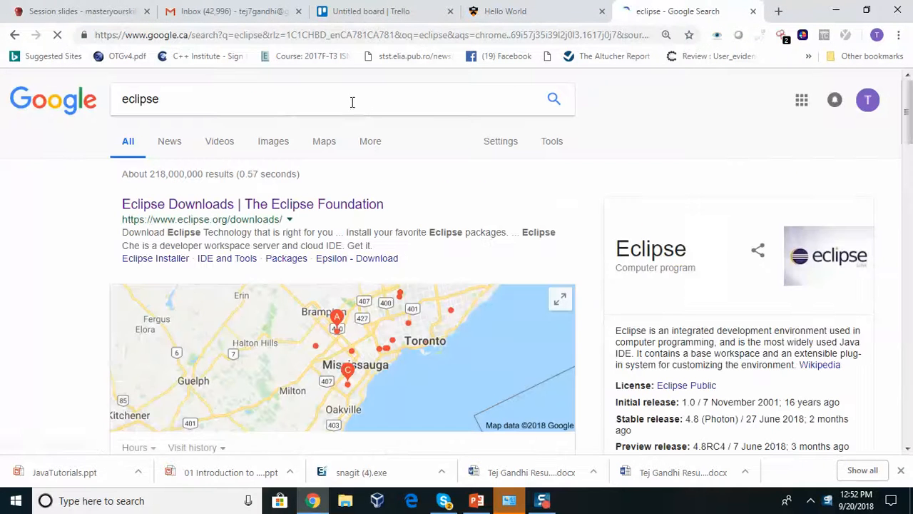
Open the Eclipse Downloads result and pick the 64-bit package download
{"action": "left_click", "coordinate": [213, 206]}
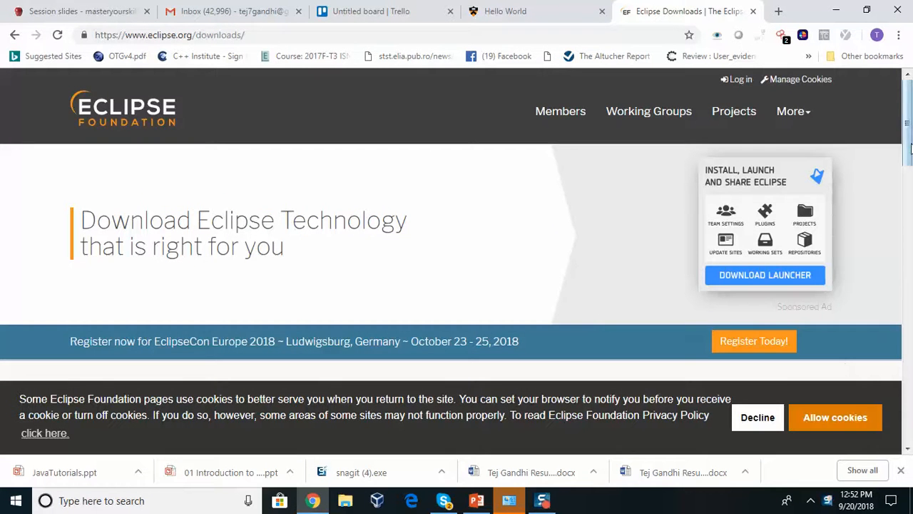
{"action": "scroll", "coordinate": [909, 154], "scroll_direction": "down", "scroll_amount": 4}
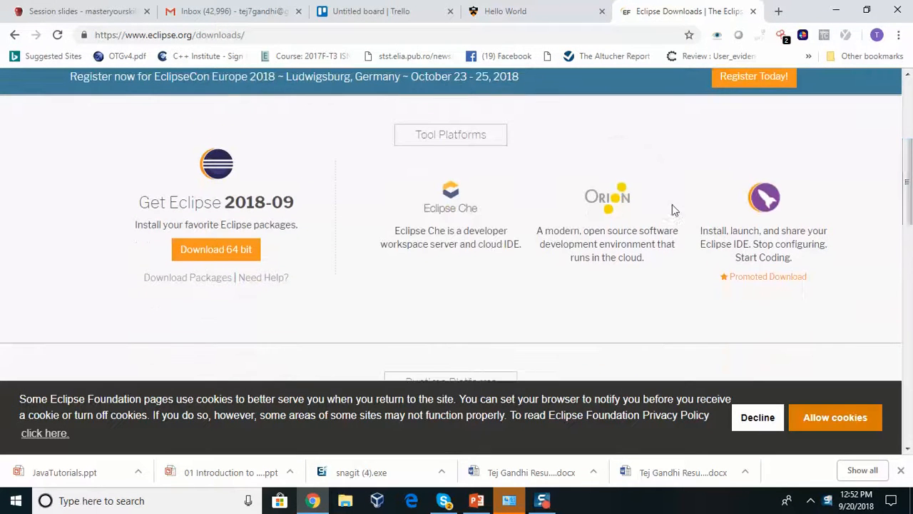
{"action": "left_click", "coordinate": [229, 249]}
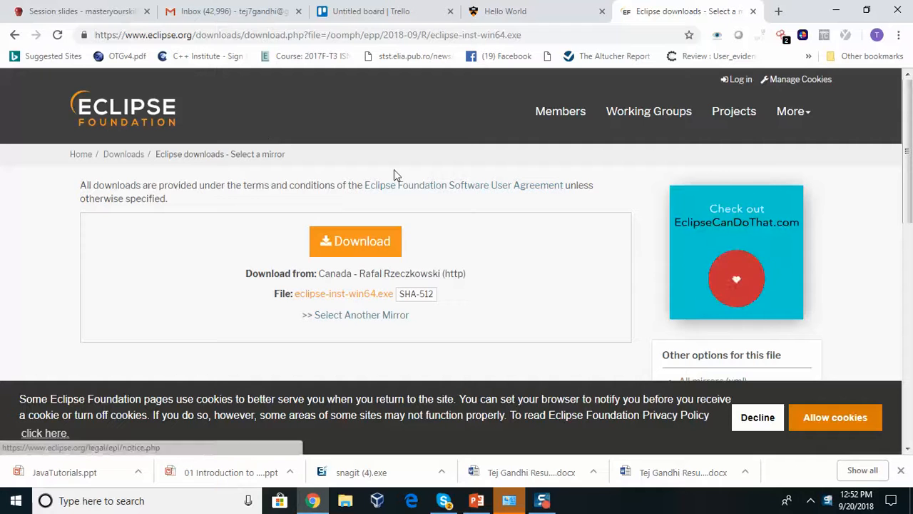
{"action": "mouse_move", "coordinate": [907, 183]}
{"action": "left_mouse_down"}
{"action": "mouse_move", "coordinate": [893, 306]}
{"action": "mouse_move", "coordinate": [891, 183]}
{"action": "left_mouse_up"}
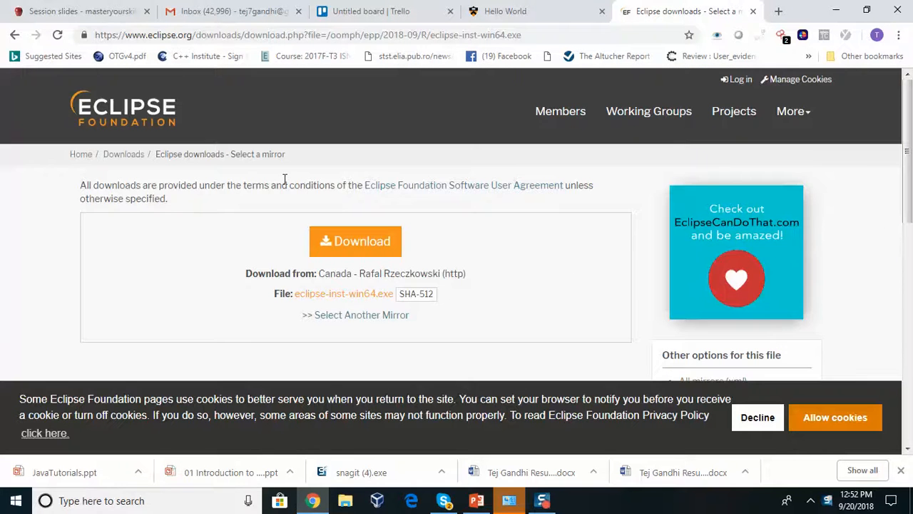
Return to Eclipse Downloads and start eclipse-inst-win64.exe from the Canada mirror
{"action": "left_click", "coordinate": [121, 155]}
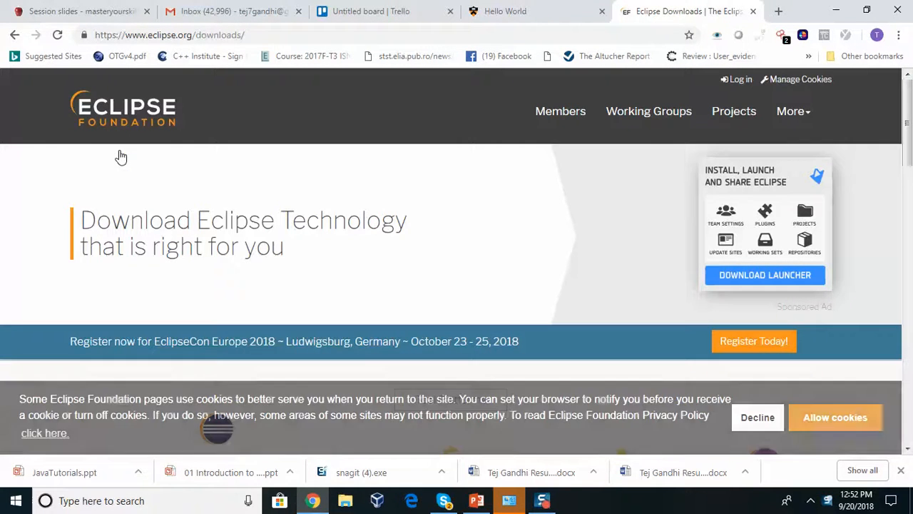
{"action": "scroll", "coordinate": [910, 106], "scroll_direction": "down", "scroll_amount": 4}
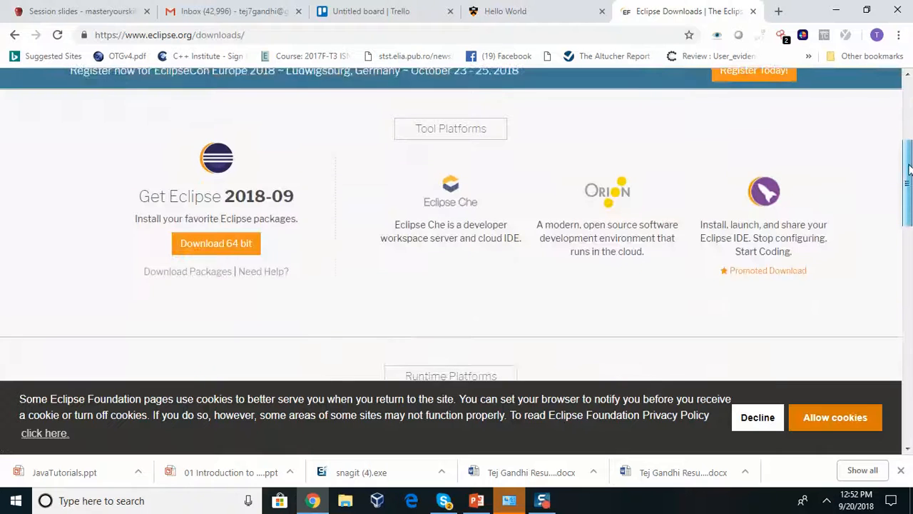
{"action": "mouse_move", "coordinate": [461, 221]}
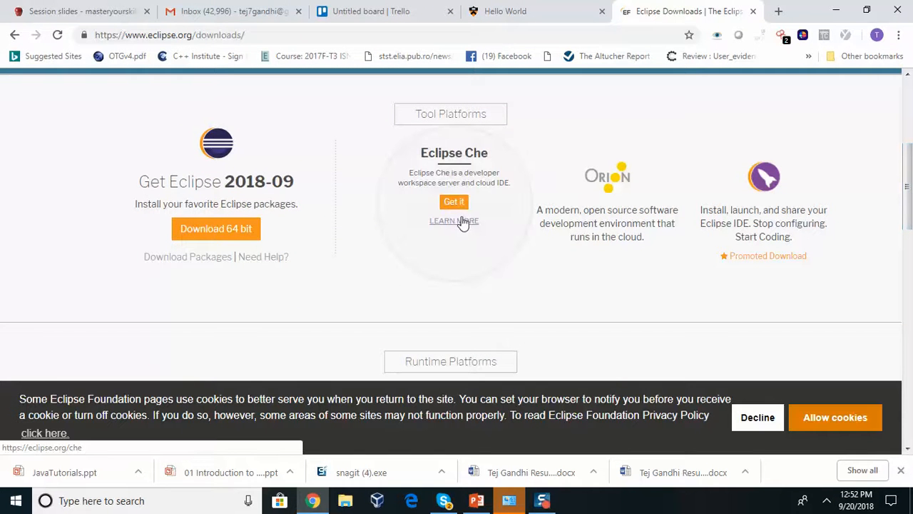
{"action": "mouse_move", "coordinate": [604, 224]}
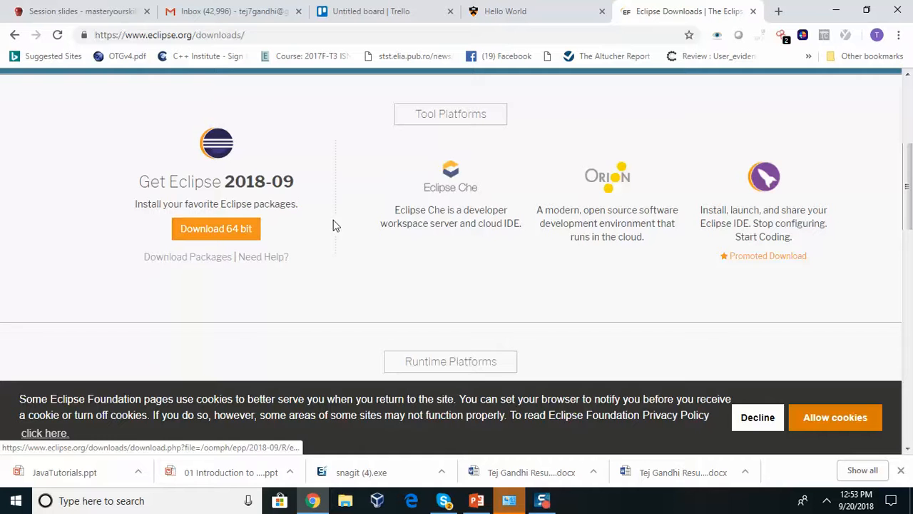
{"action": "scroll", "coordinate": [884, 217], "scroll_direction": "down", "scroll_amount": 3}
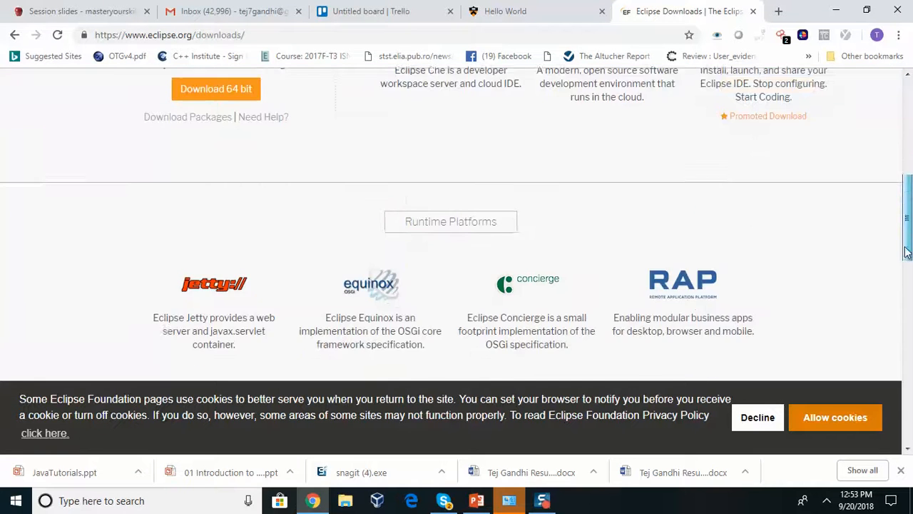
{"action": "scroll", "coordinate": [895, 228], "scroll_direction": "down", "scroll_amount": 6}
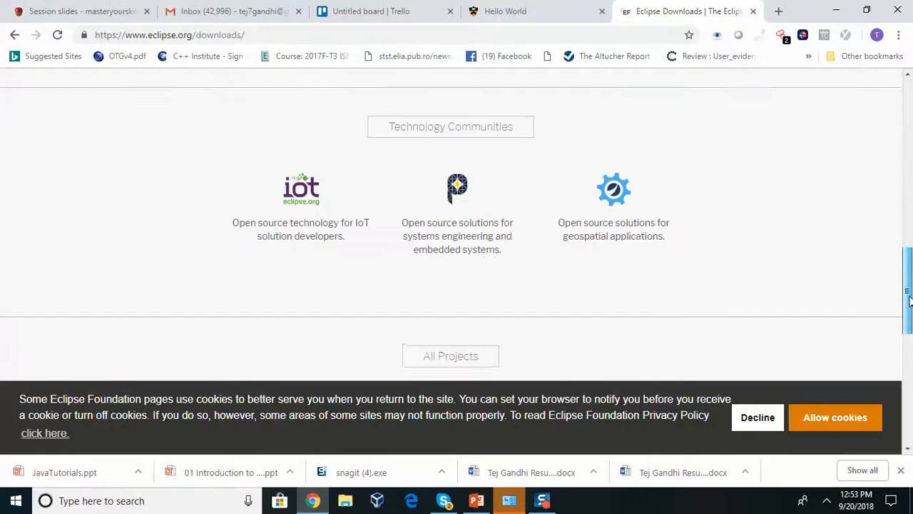
{"action": "scroll", "coordinate": [893, 217], "scroll_direction": "up", "scroll_amount": 8}
{"action": "scroll", "coordinate": [888, 207], "scroll_direction": "up", "scroll_amount": 2}
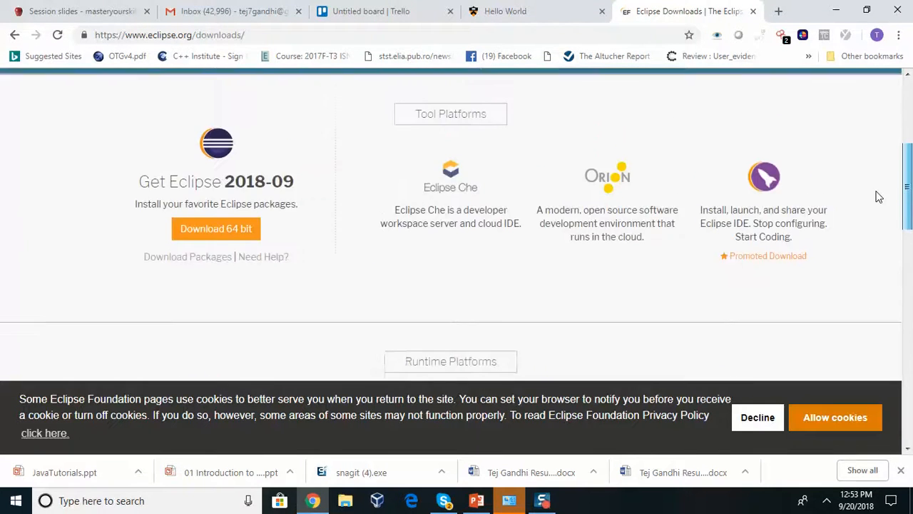
{"action": "left_click", "coordinate": [220, 238]}
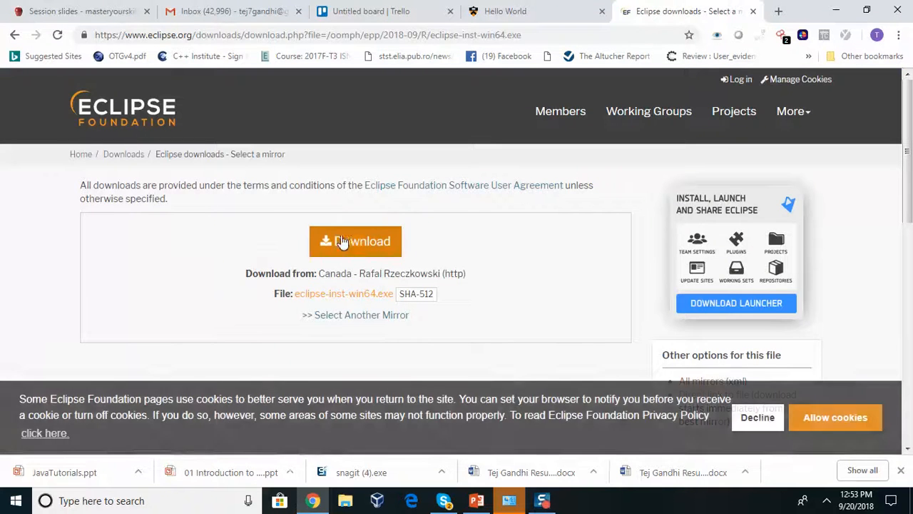
{"action": "left_click", "coordinate": [350, 240]}
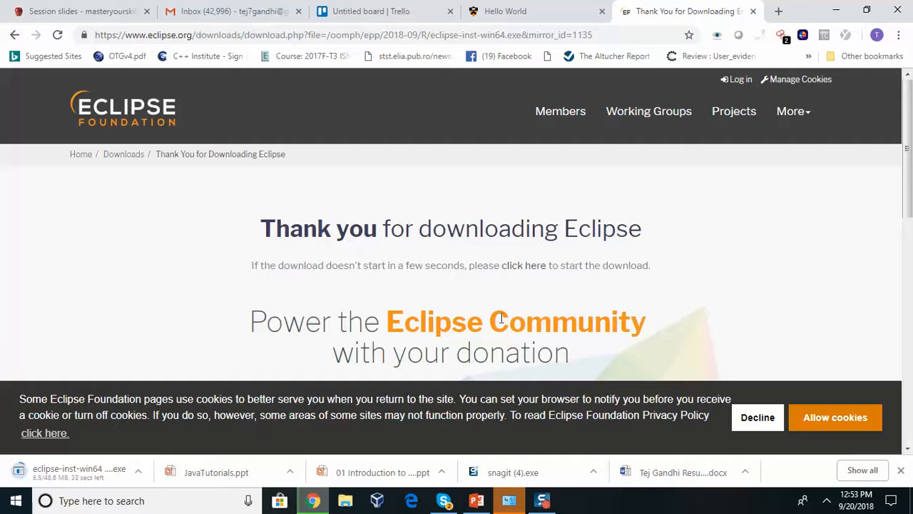
Set the donation slider to $5 and briefly search Windows for 'eclipse'
{"action": "left_click_drag", "start_coordinate": [903, 112], "coordinate": [909, 255]}
{"action": "left_click_drag", "start_coordinate": [463, 162], "coordinate": [233, 165]}
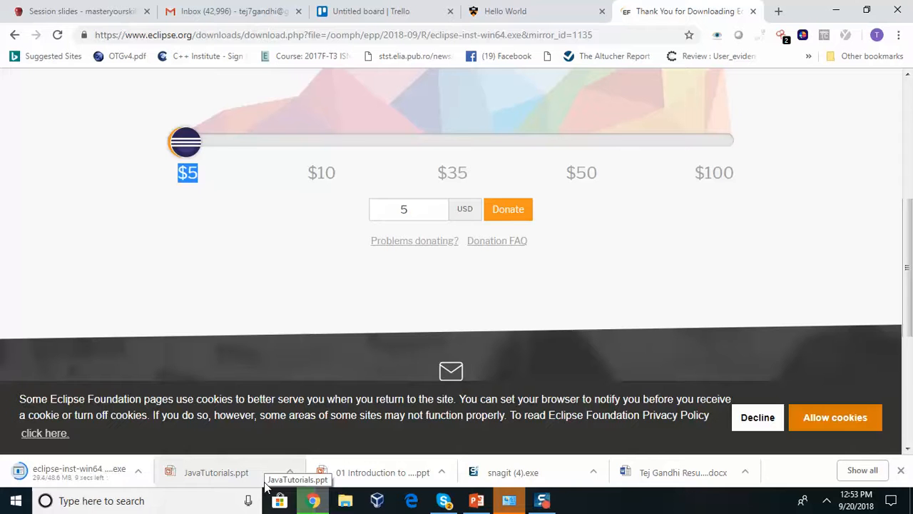
{"action": "left_click", "coordinate": [83, 501]}
{"action": "type", "text": "eclipse"}
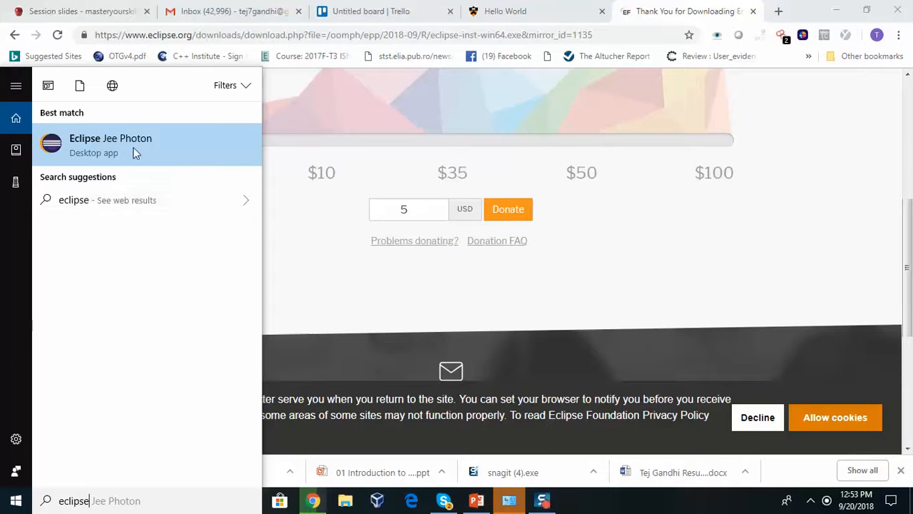
{"action": "left_click", "coordinate": [342, 279]}
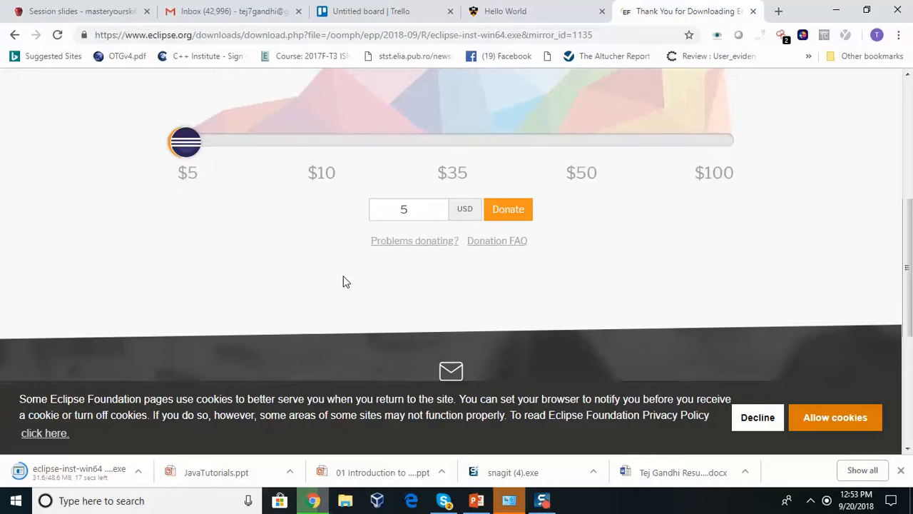
{"action": "left_click_drag", "start_coordinate": [908, 321], "coordinate": [886, 224]}
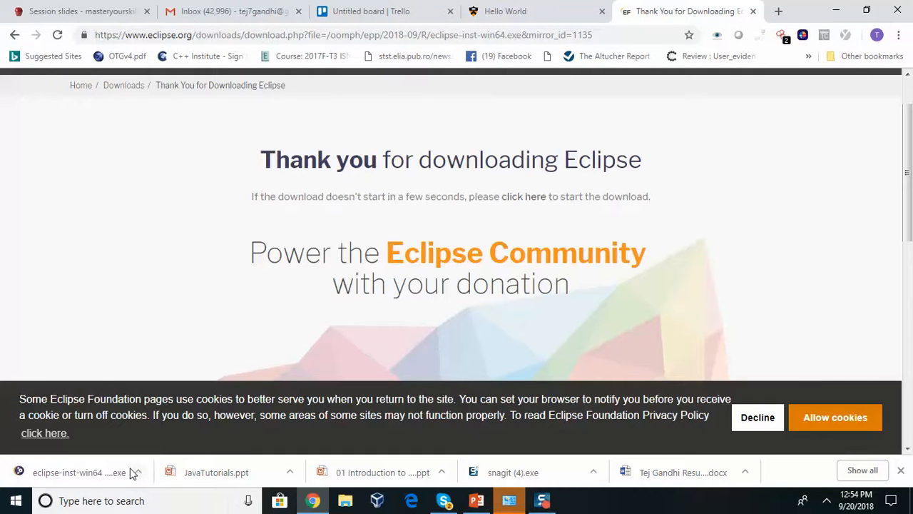
Go back to the Eclipse Downloads page, then load java.com from the address bar
{"action": "left_click", "coordinate": [14, 35]}
{"action": "left_click", "coordinate": [5, 40]}
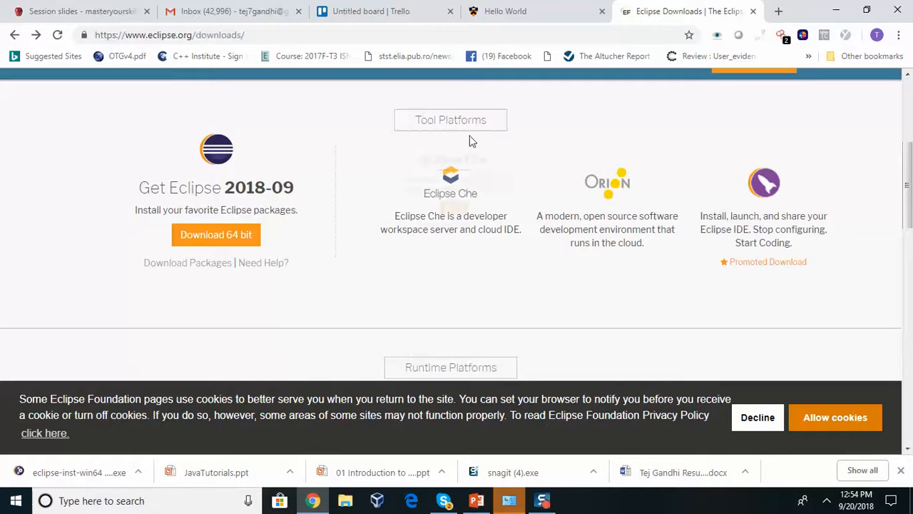
{"action": "left_click", "coordinate": [445, 30]}
{"action": "key", "text": "BackSpace"}
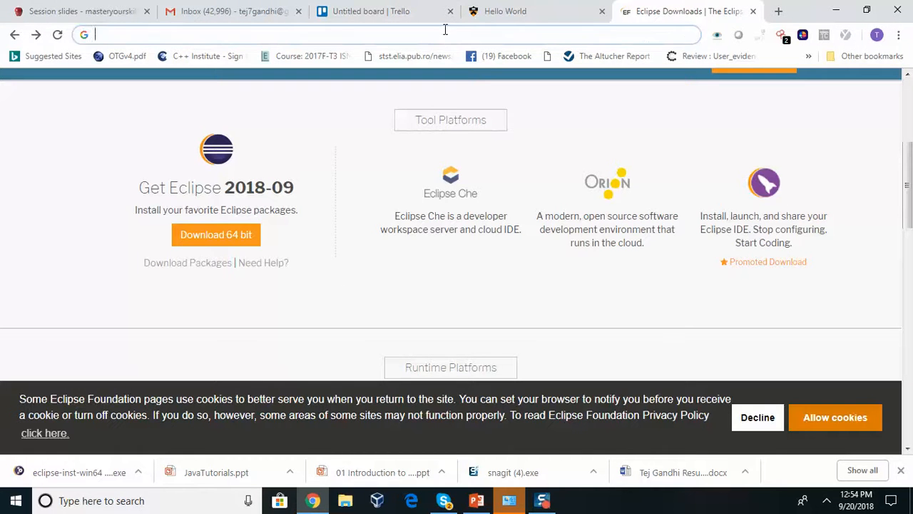
{"action": "type", "text": "java"}
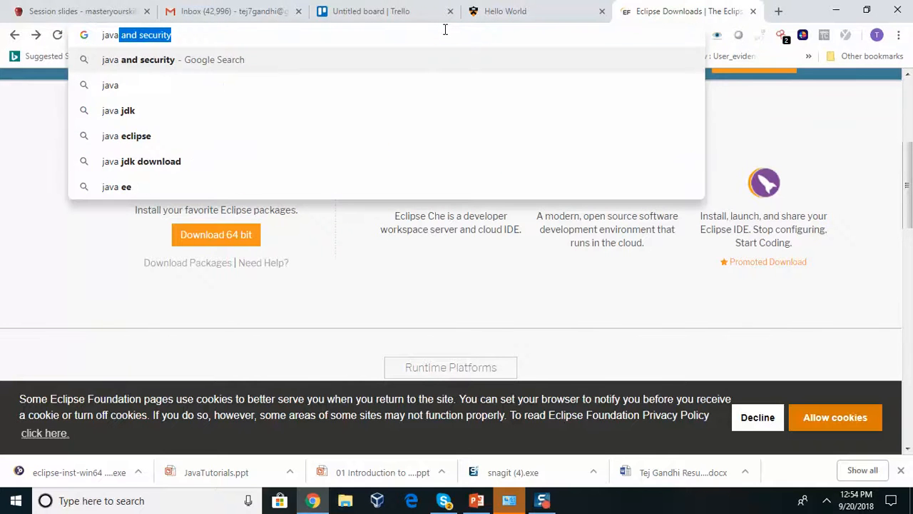
{"action": "type", "text": ".com"}
{"action": "key", "text": "Return"}
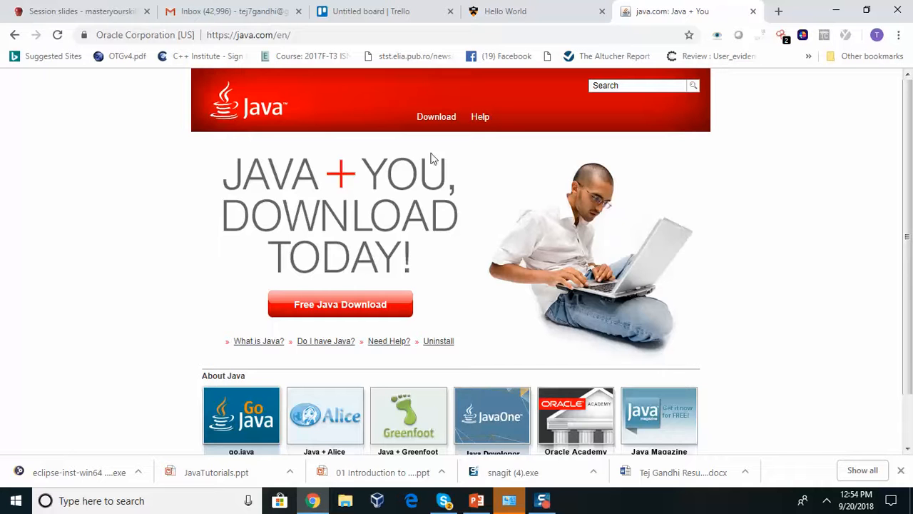
Agree to the terms and download the Windows installer JavaSetup8u181.exe
{"action": "left_click", "coordinate": [368, 311]}
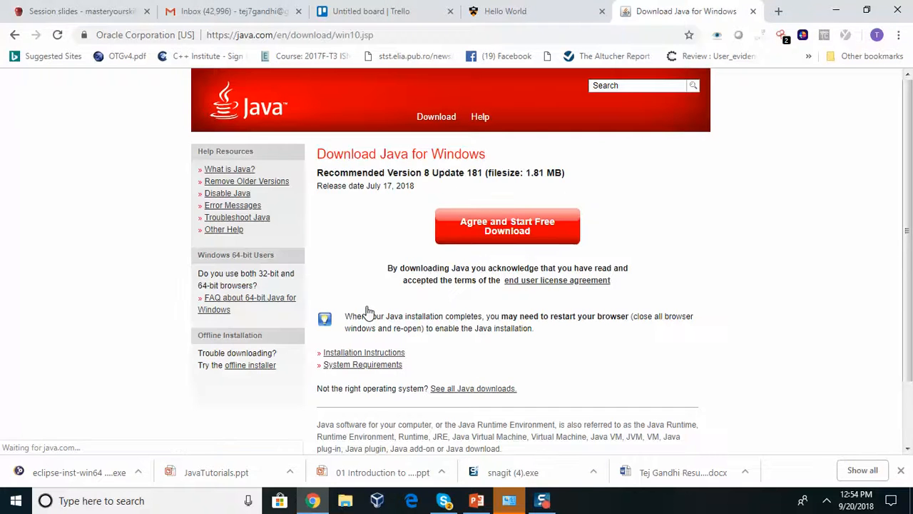
{"action": "mouse_move", "coordinate": [912, 164]}
{"action": "left_mouse_down"}
{"action": "mouse_move", "coordinate": [911, 175]}
{"action": "mouse_move", "coordinate": [903, 153]}
{"action": "left_mouse_up"}
{"action": "left_click", "coordinate": [490, 239]}
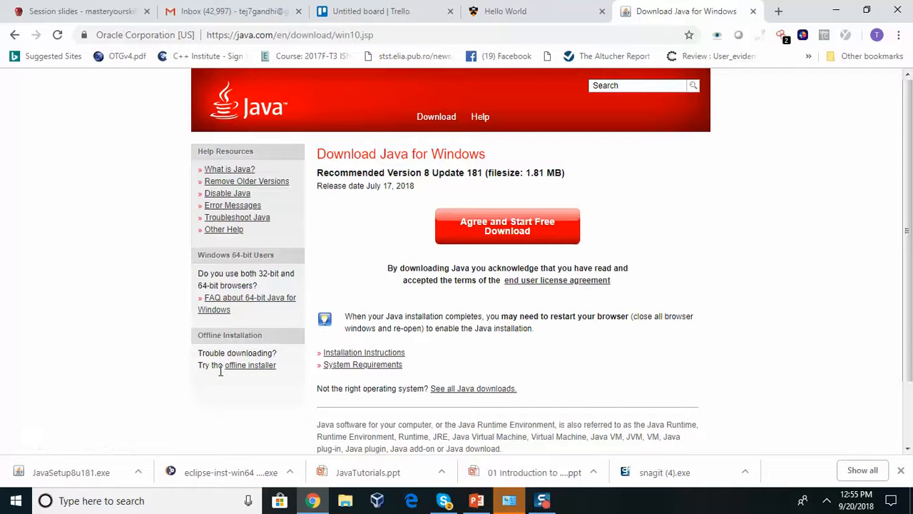
Run JavaSetup8u181.exe, download a second copy, and allow that copy to run
{"action": "left_click", "coordinate": [88, 478]}
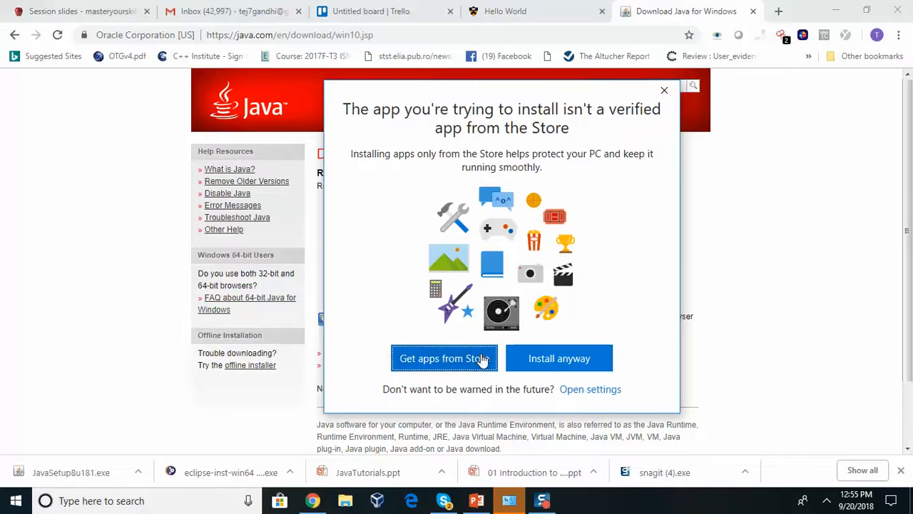
{"action": "left_click", "coordinate": [548, 358]}
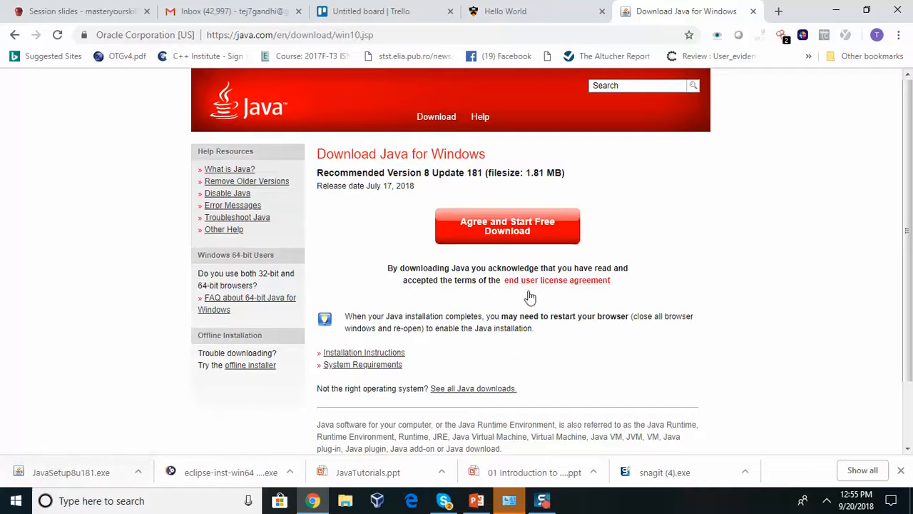
{"action": "left_click", "coordinate": [507, 235]}
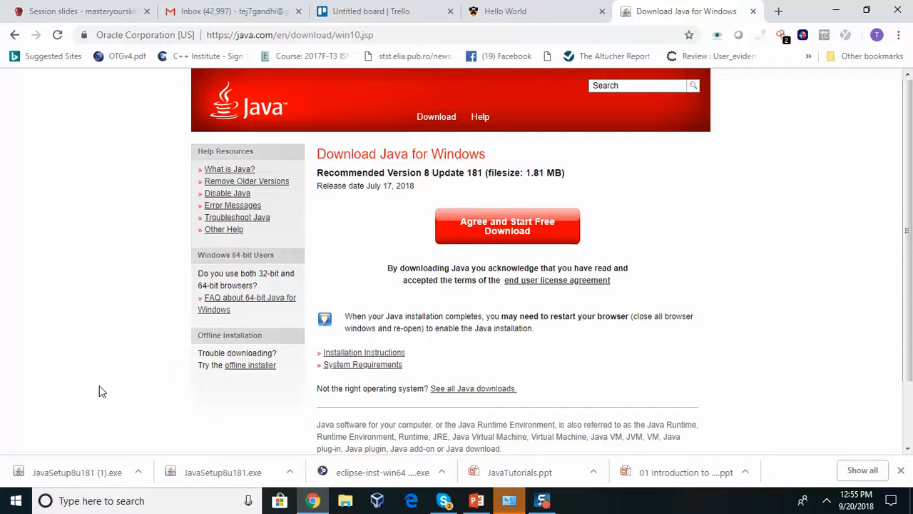
{"action": "left_click", "coordinate": [77, 475]}
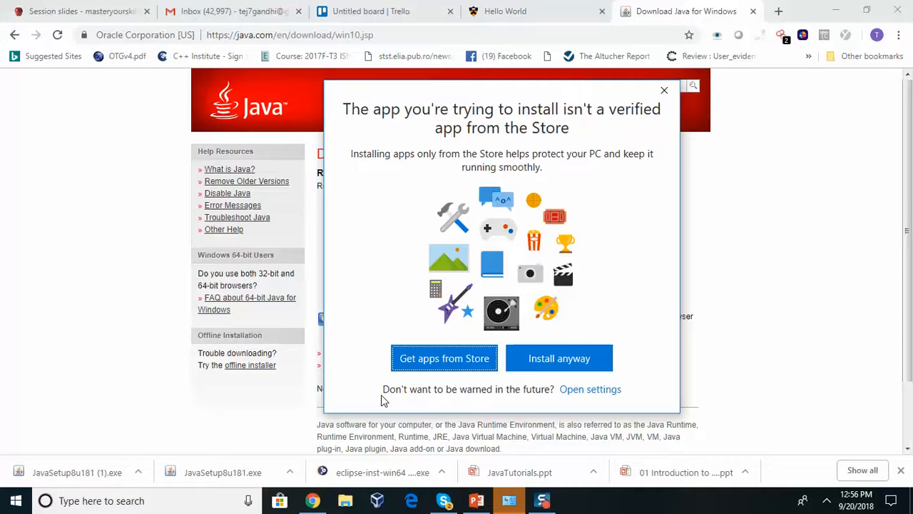
{"action": "left_click", "coordinate": [527, 368]}
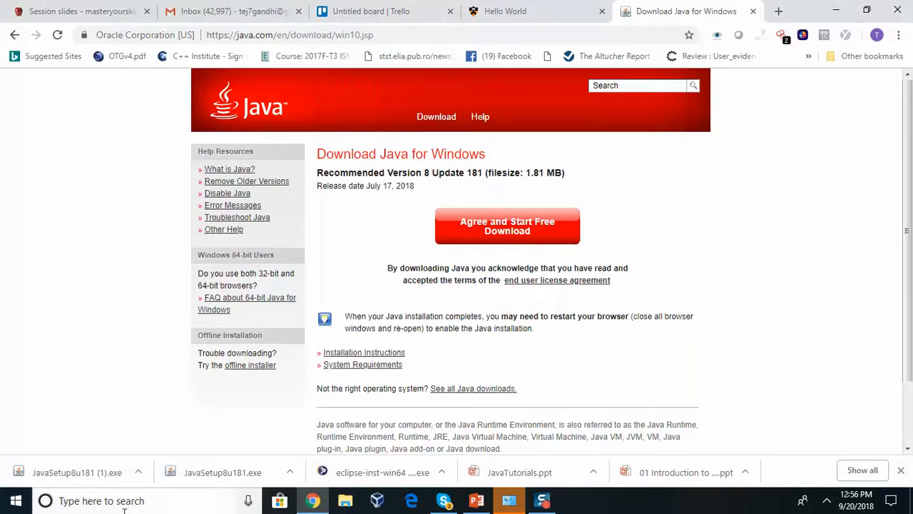
Relaunch JavaSetup8u181 (1).exe, dismiss the install-in-progress warning, and show Java Setup
{"action": "left_click", "coordinate": [80, 479]}
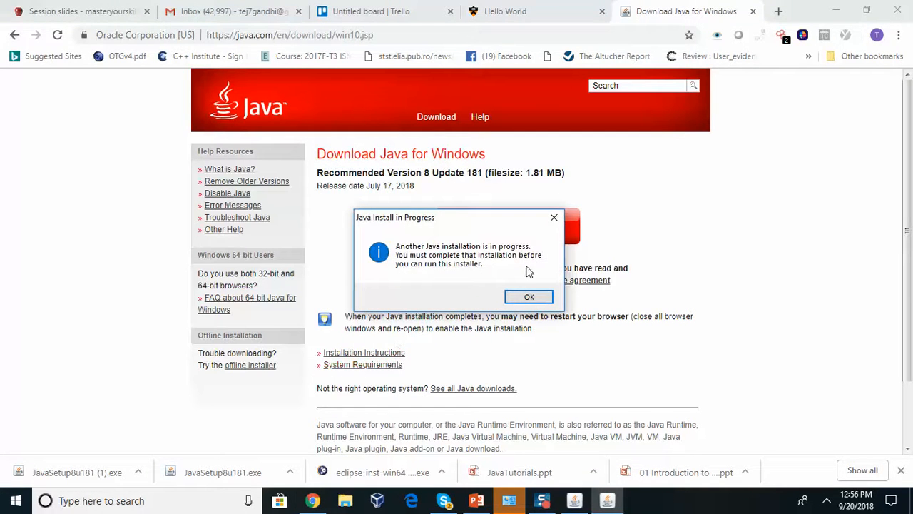
{"action": "left_click", "coordinate": [526, 298]}
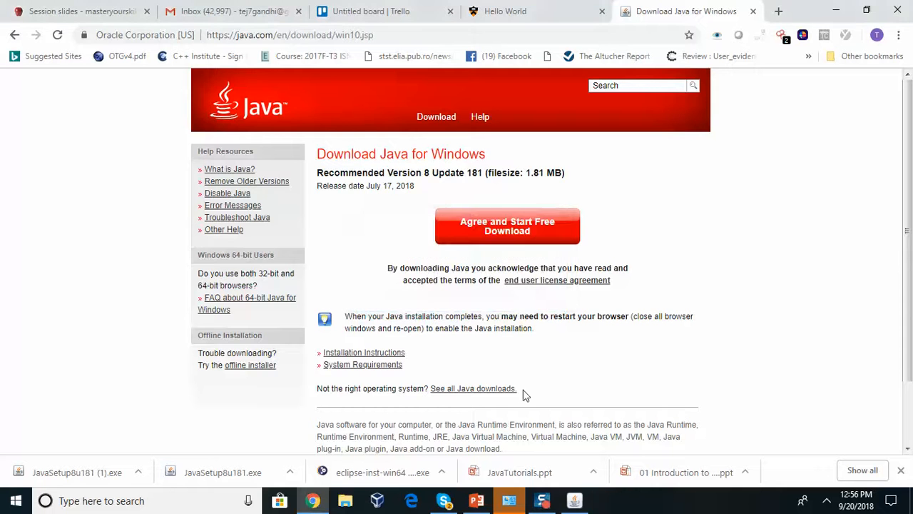
{"action": "left_click", "coordinate": [565, 505]}
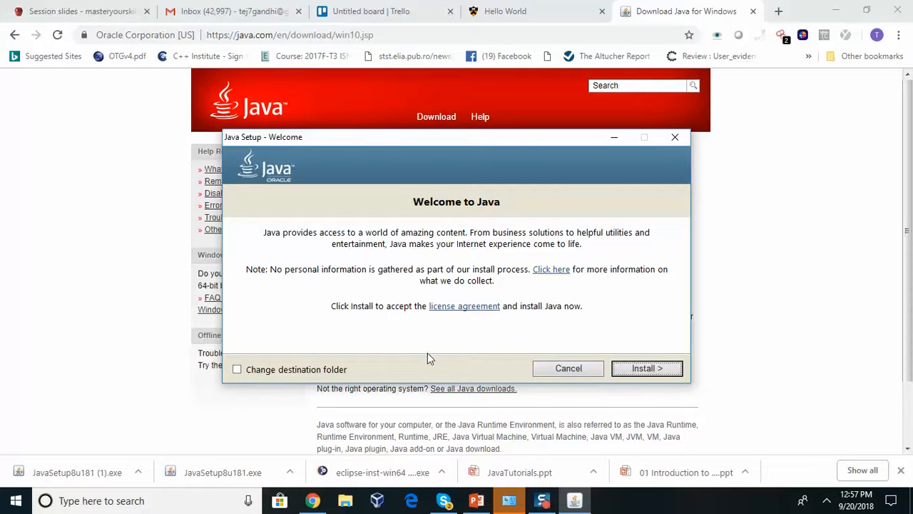
Install from the Java Setup Welcome screen and accept the Change in License Terms notice
{"action": "left_click", "coordinate": [650, 371]}
{"action": "left_click", "coordinate": [647, 370]}
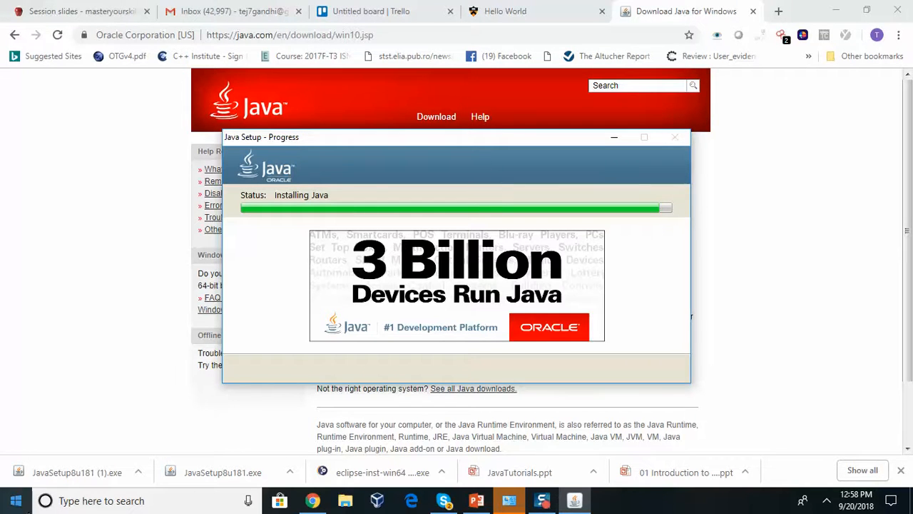
Open the recent contact's Skype chat and send them a greeting by name
{"action": "left_click", "coordinate": [442, 502]}
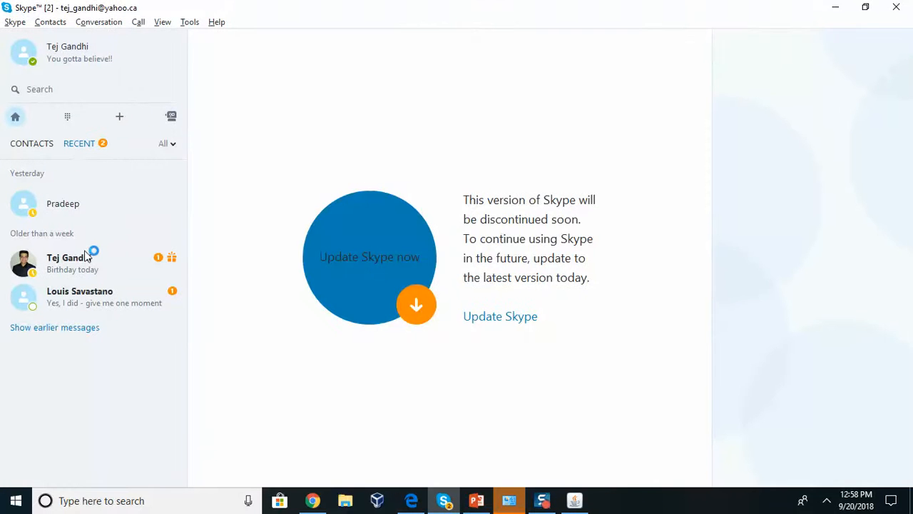
{"action": "left_click", "coordinate": [119, 204]}
{"action": "left_click", "coordinate": [263, 471]}
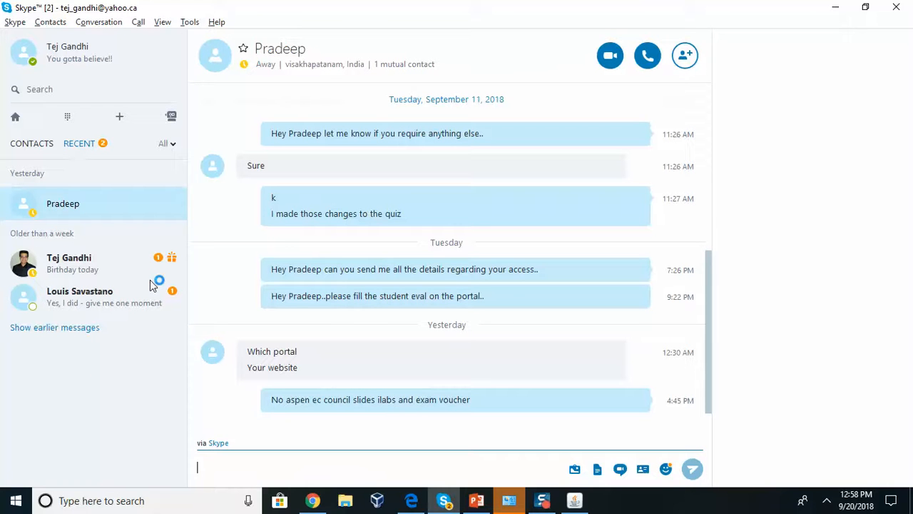
{"action": "type", "text": "Hey d"}
{"action": "key", "text": "BackSpace"}
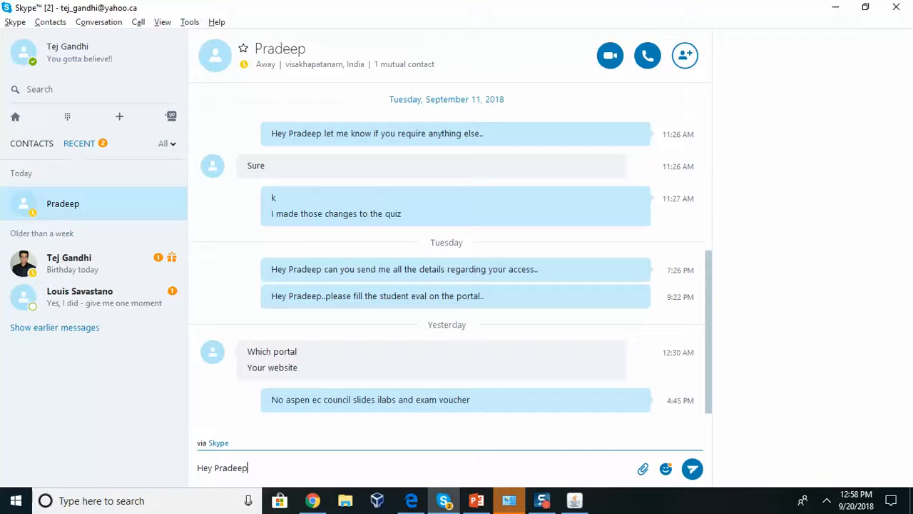
{"action": "key", "text": "Return"}
Send 'we are doing Java in the class for qa' and 'purpose if you want to join in....'
{"action": "type", "text": "we"}
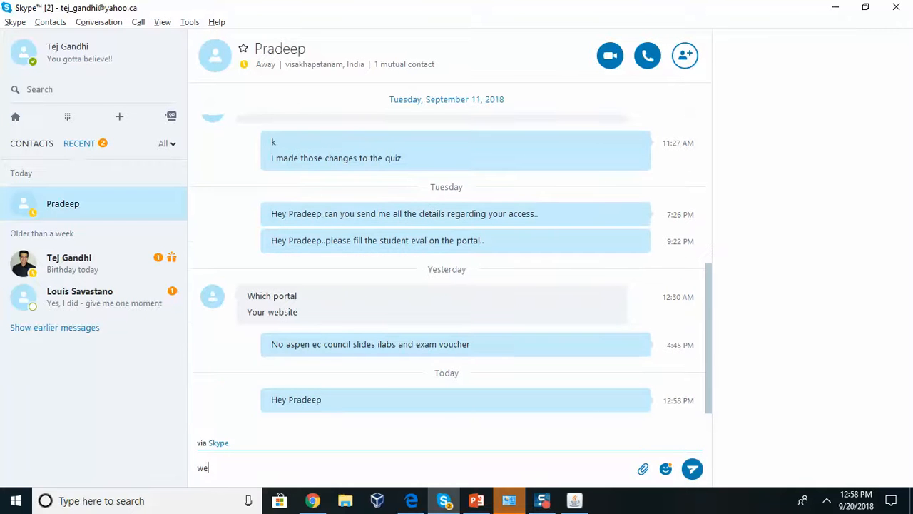
{"action": "type", "text": " are doing Java in the "}
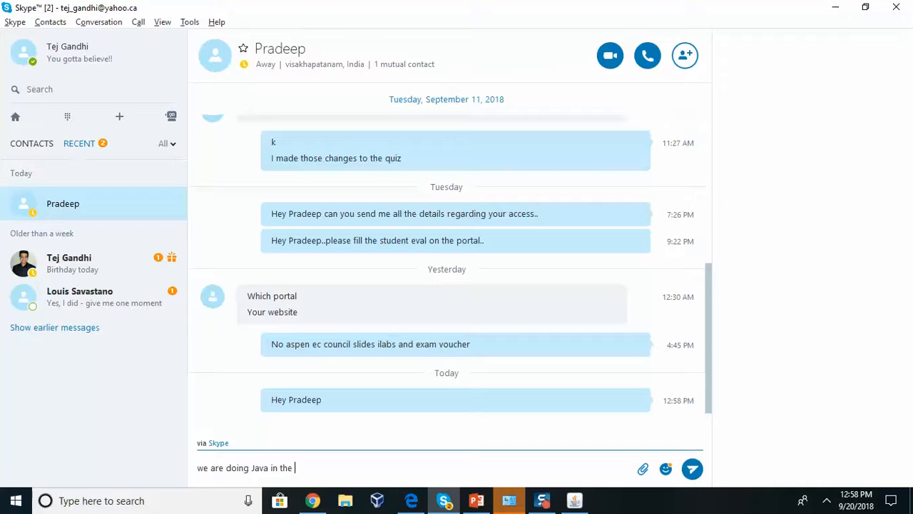
{"action": "type", "text": "class for qa"}
{"action": "key", "text": "Return"}
{"action": "type", "text": "PURPOSE"}
{"action": "key", "text": "BackSpace"}
{"action": "key", "text": "BackSpace"}
{"action": "key", "text": "BackSpace"}
{"action": "key", "text": "BackSpace"}
{"action": "key", "text": "BackSpace"}
{"action": "key", "text": "BackSpace"}
{"action": "key", "text": "BackSpace"}
{"action": "type", "text": "purpose if you want to join in...."}
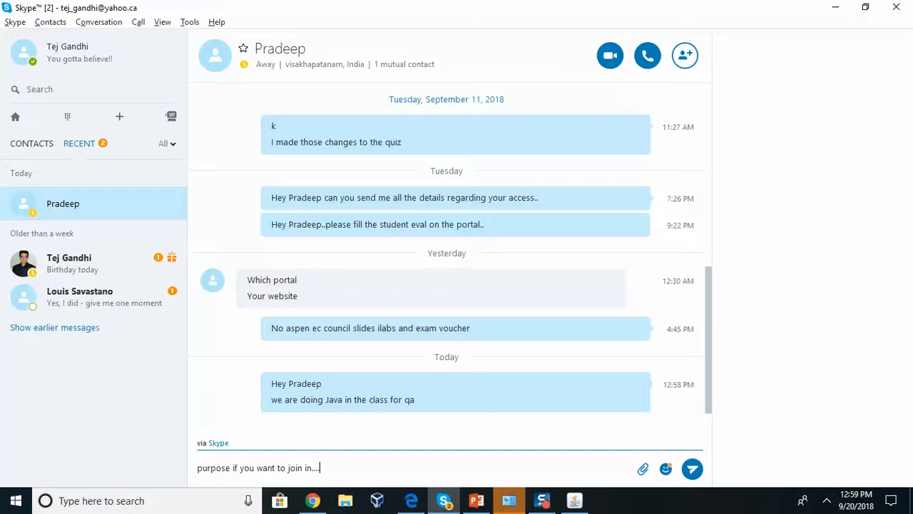
{"action": "key", "text": "Return"}
Close the library web page window and minimize Skype
{"action": "key", "text": "alt+Tab"}
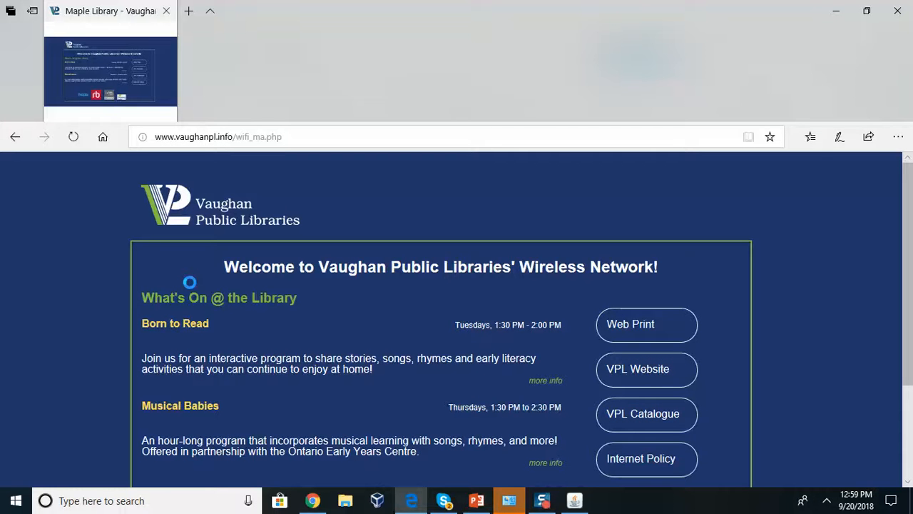
{"action": "left_click", "coordinate": [897, 8]}
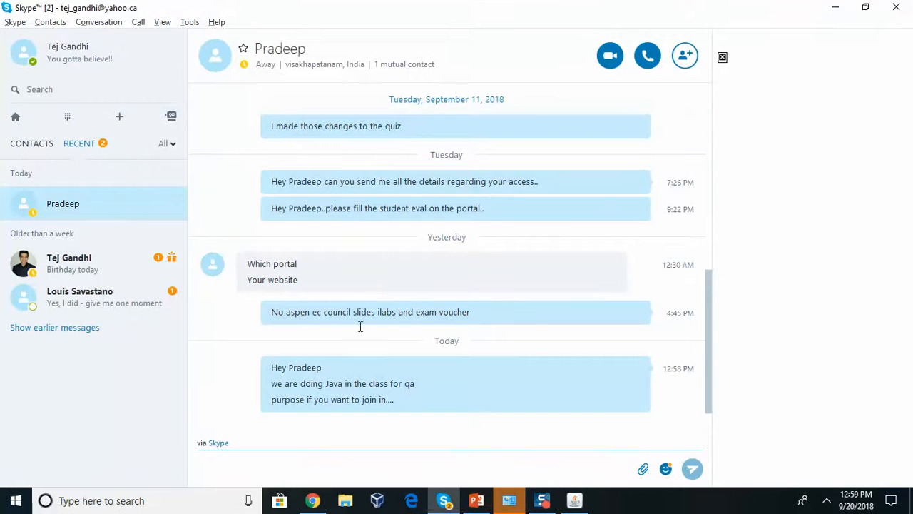
{"action": "left_click", "coordinate": [838, 7]}
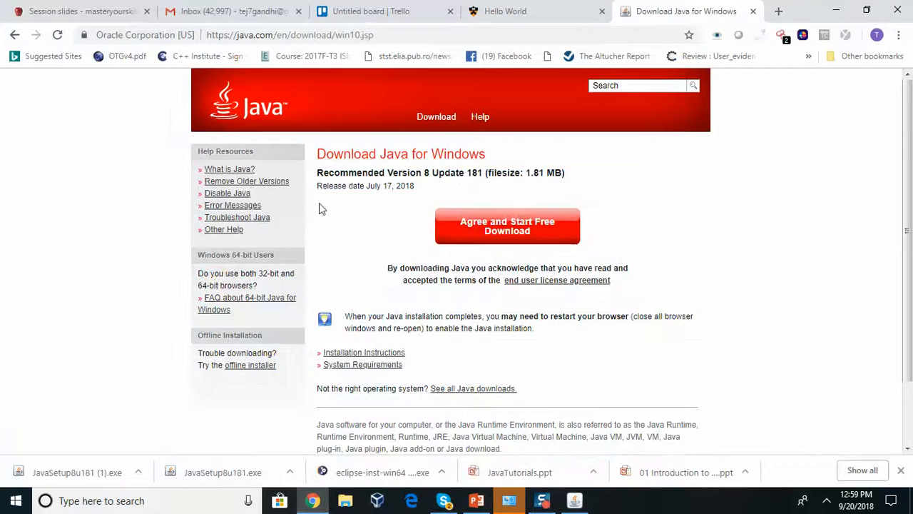
Keep Java 8 Update 161 at the out-of-date prompt, then finish and close Java Setup
{"action": "left_click", "coordinate": [590, 503]}
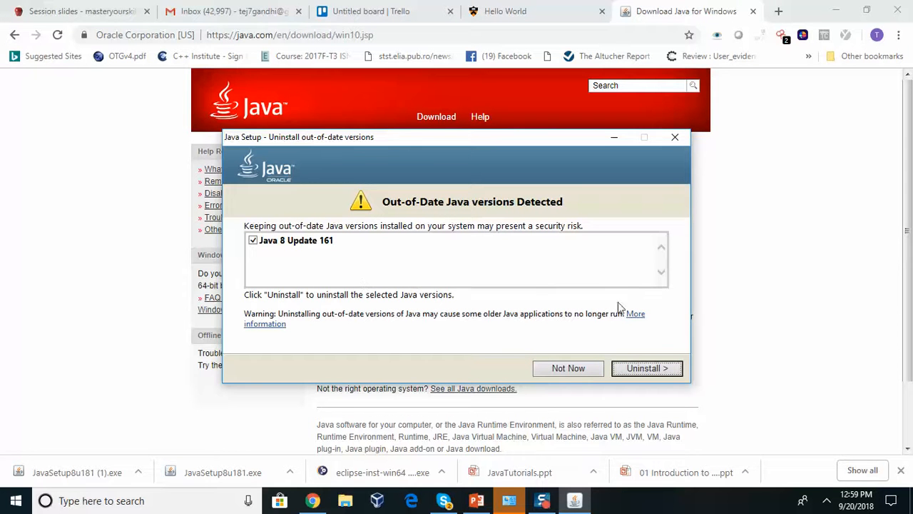
{"action": "left_click", "coordinate": [580, 369]}
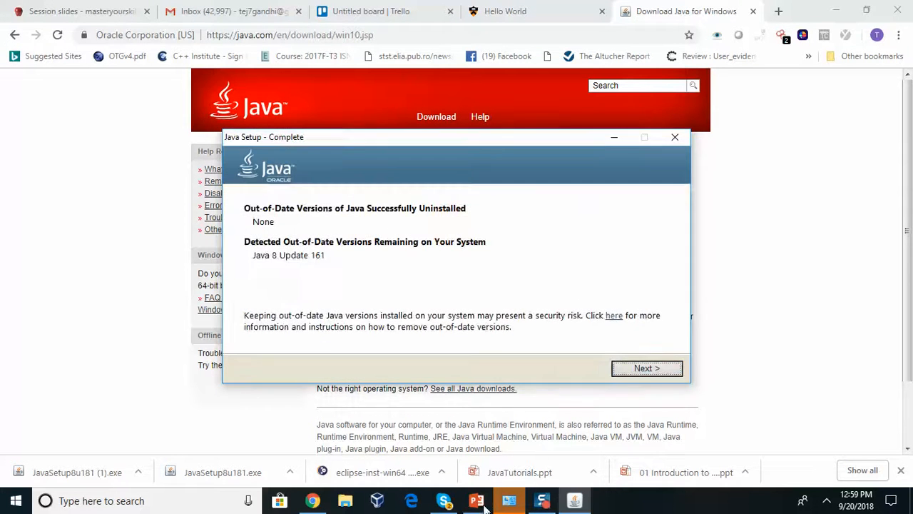
{"action": "left_click", "coordinate": [645, 368]}
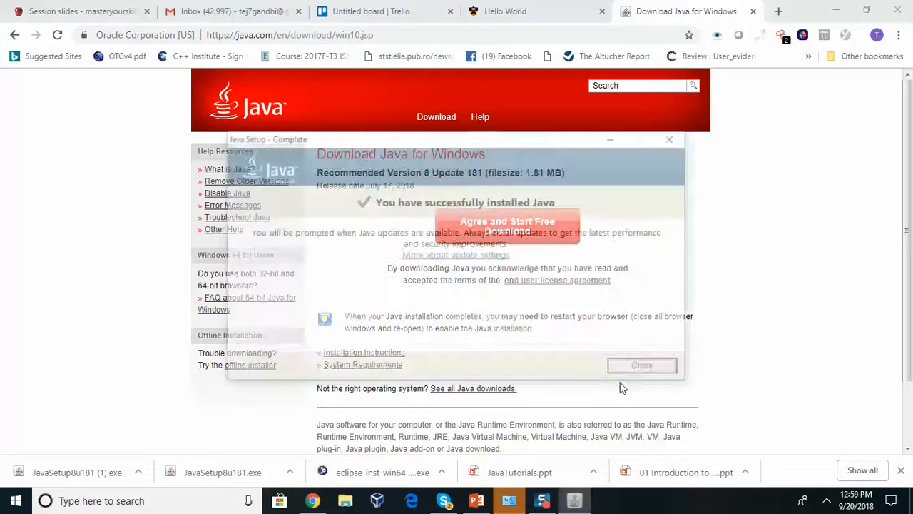
{"action": "left_click", "coordinate": [637, 369]}
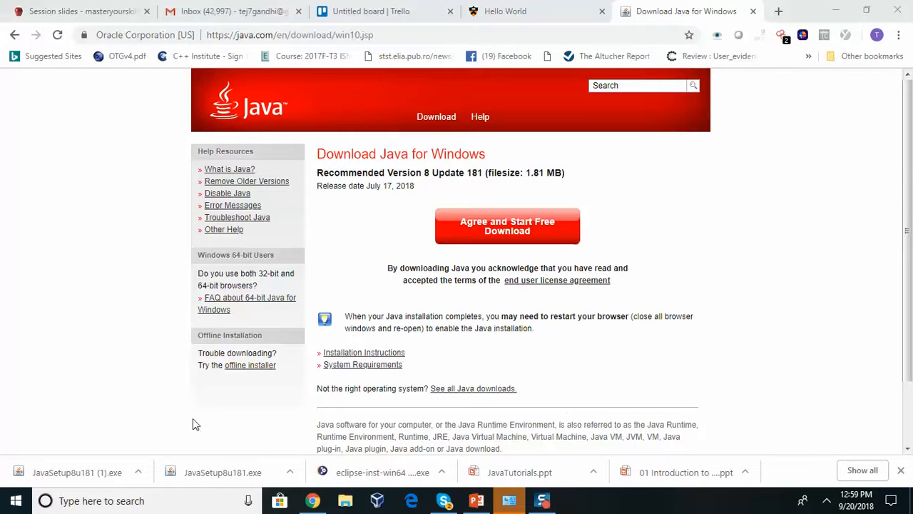
Launch Command Prompt by searching Windows for 'cmd'
{"action": "left_click", "coordinate": [232, 495]}
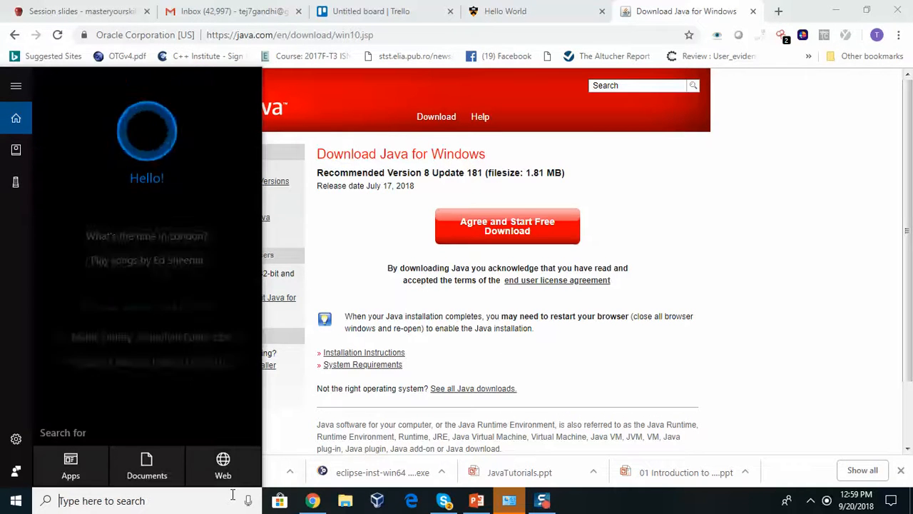
{"action": "type", "text": "cmd"}
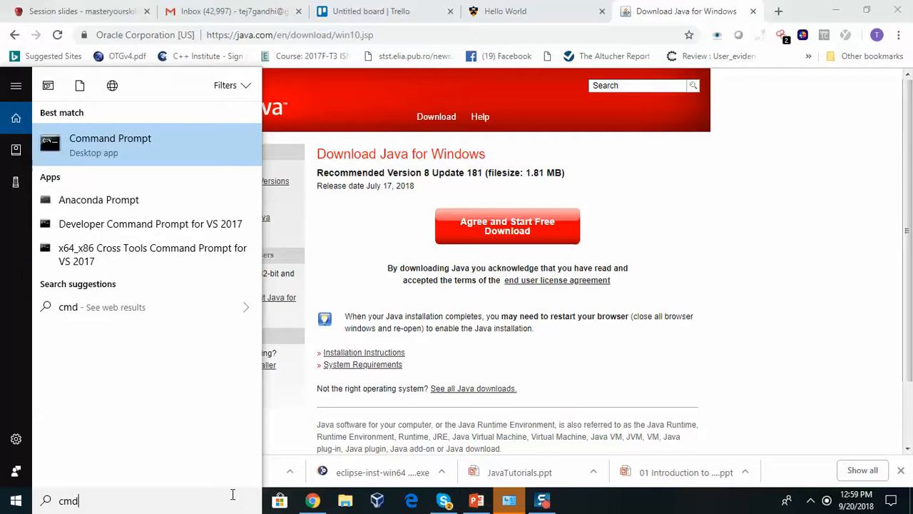
{"action": "key", "text": "Return"}
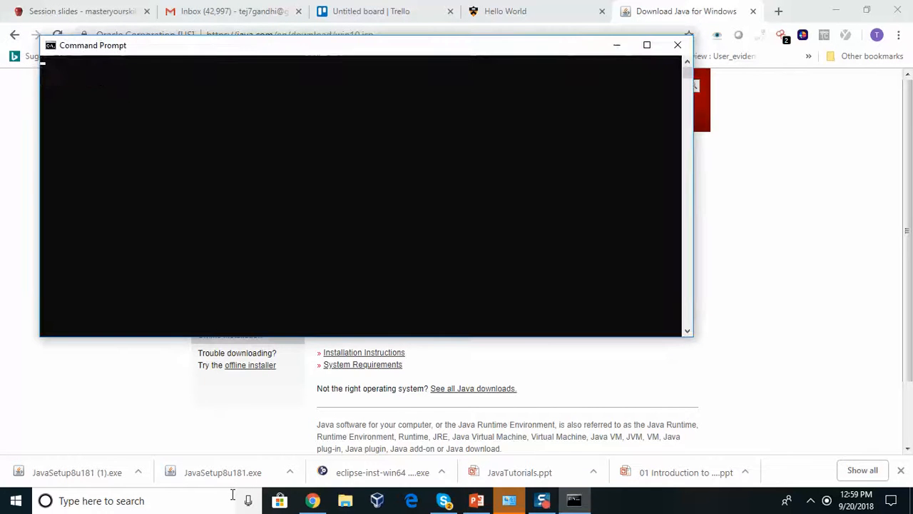
Run javac (not recognized) and java (prints usage options), then return to Chrome
{"action": "type", "text": "javac"}
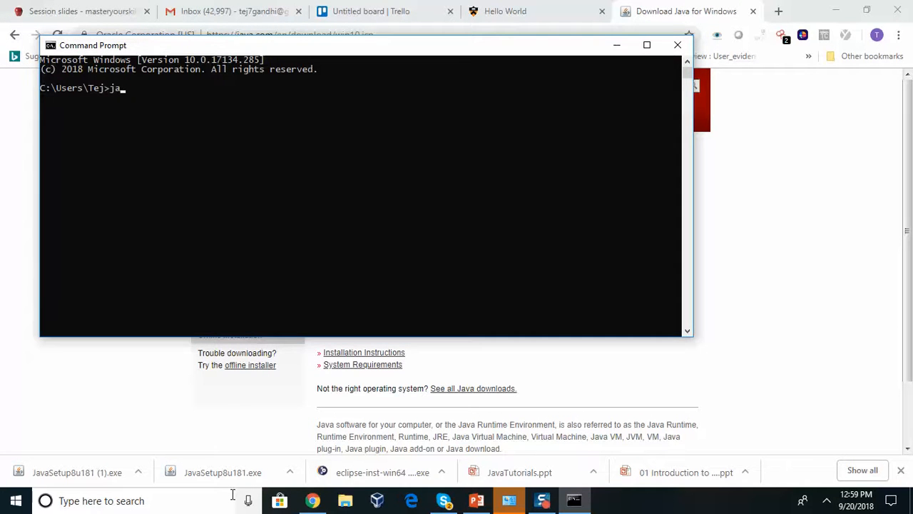
{"action": "key", "text": "Return"}
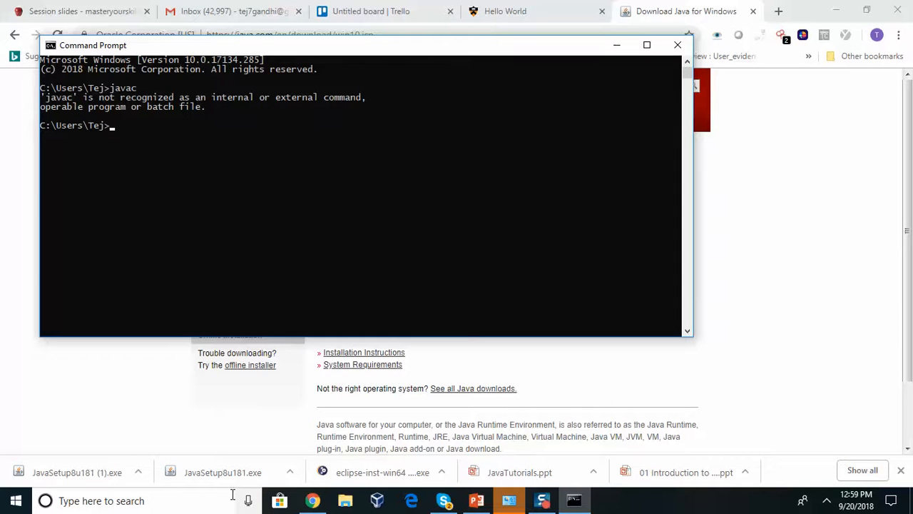
{"action": "type", "text": "javac"}
{"action": "key", "text": "Return"}
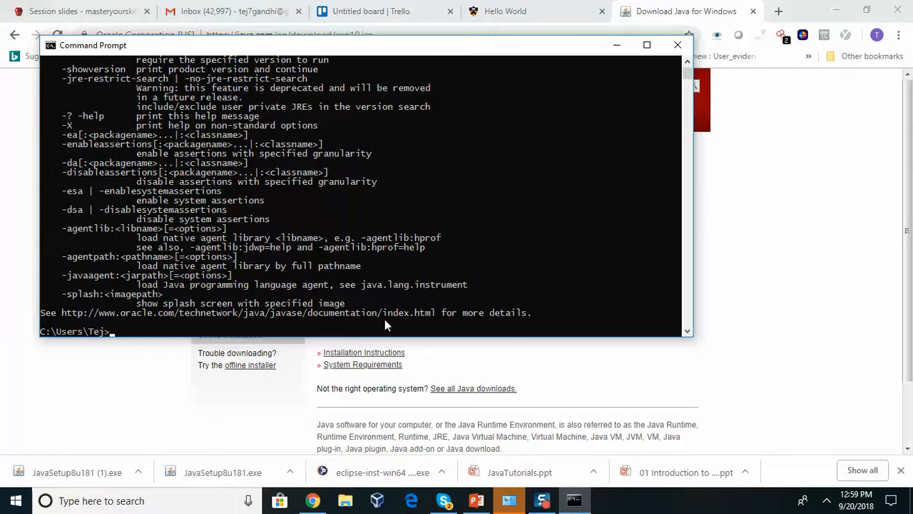
{"action": "key", "text": "alt+Tab"}
{"action": "key", "text": "alt+Tab"}
{"action": "key", "text": "alt+Tab"}
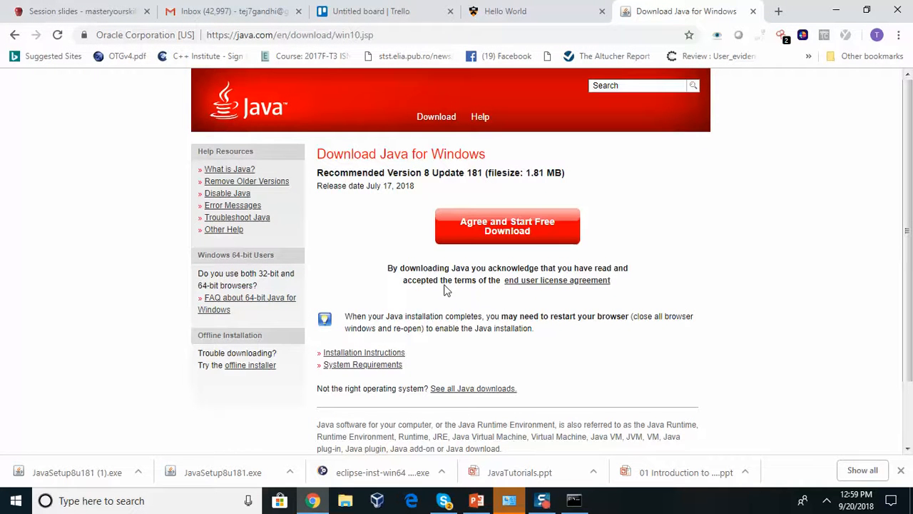
Launch the downloaded eclipse-inst-win64.exe, allowing the unverified app to install anyway
{"action": "left_click", "coordinate": [357, 468]}
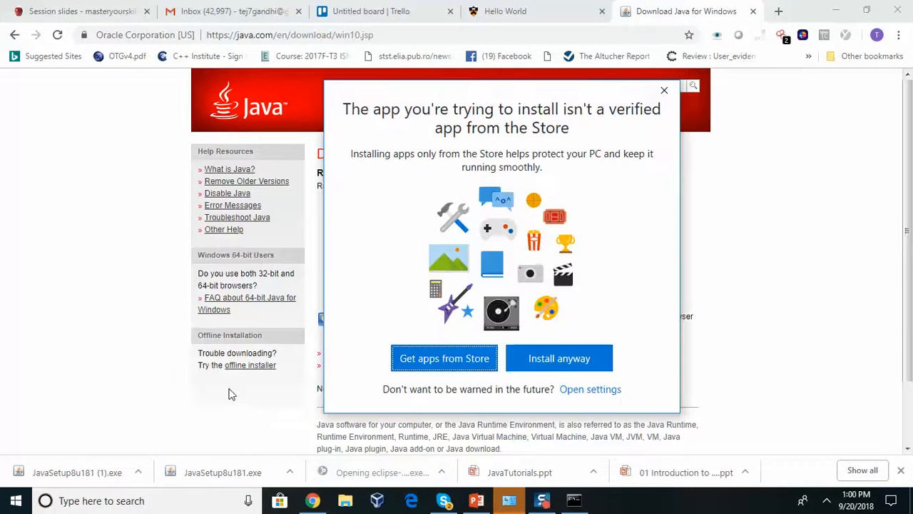
{"action": "left_click", "coordinate": [544, 365]}
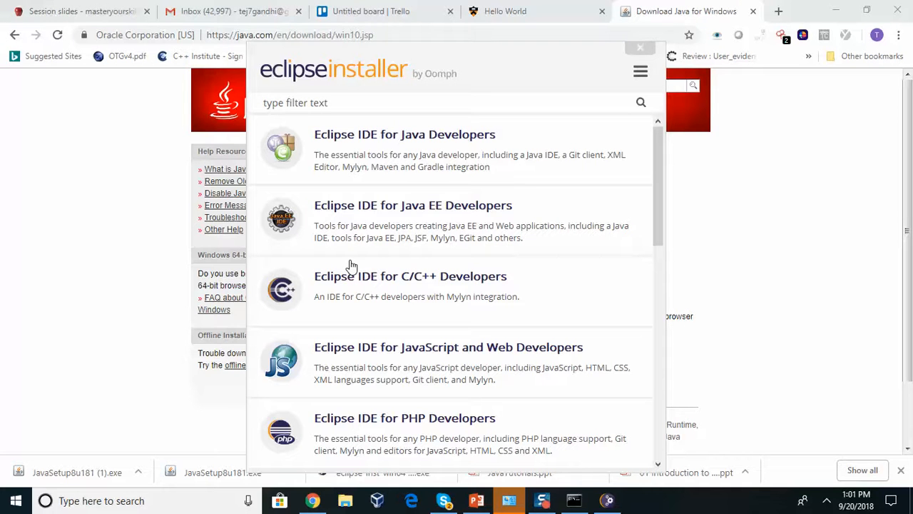
Search for the Java development kit and open Oracle's Java SE Development Kit 8 downloads page
{"action": "left_click", "coordinate": [302, 34]}
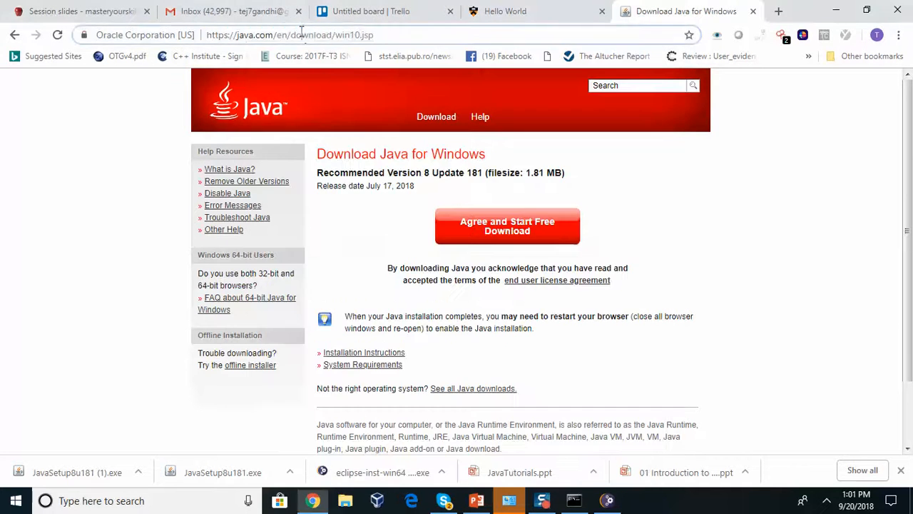
{"action": "key", "text": "BackSpace"}
{"action": "type", "text": "java de"}
{"action": "type", "text": "vleopment"}
{"action": "key", "text": "Down"}
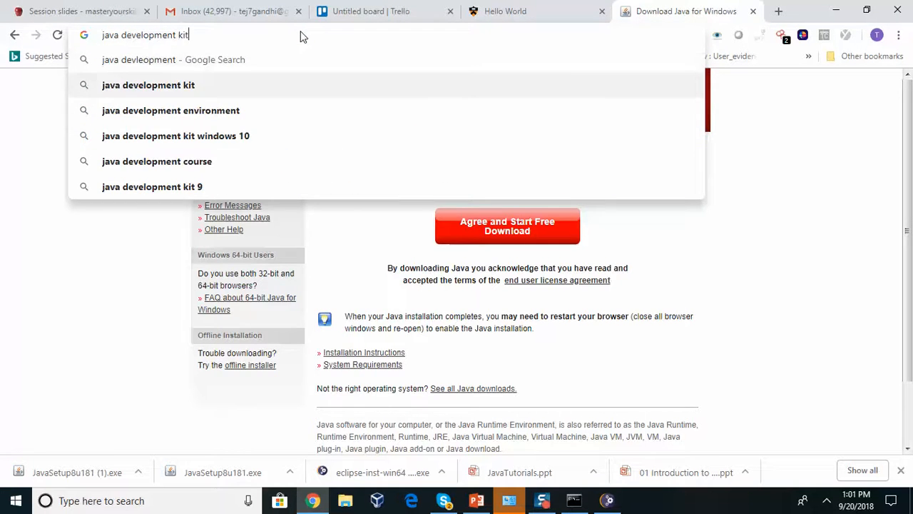
{"action": "key", "text": "Return"}
{"action": "left_click", "coordinate": [187, 207]}
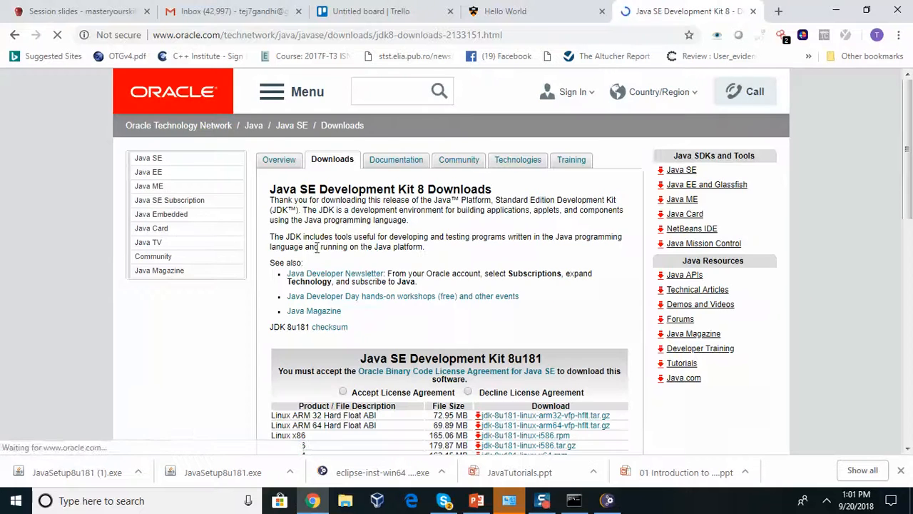
Accept the JDK 8u181 license and download jdk-8u181-windows-x64.exe
{"action": "scroll", "coordinate": [430, 274], "scroll_direction": "down", "scroll_amount": 2}
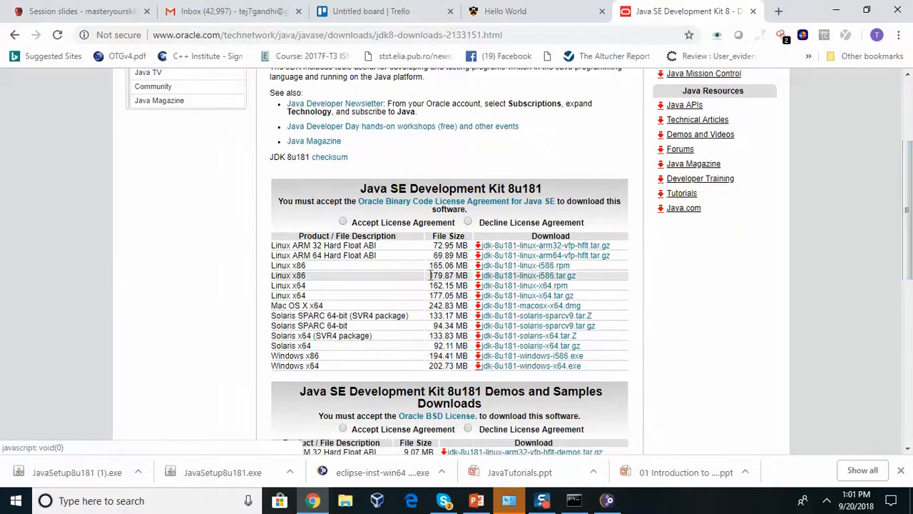
{"action": "left_click_drag", "start_coordinate": [907, 209], "coordinate": [907, 243]}
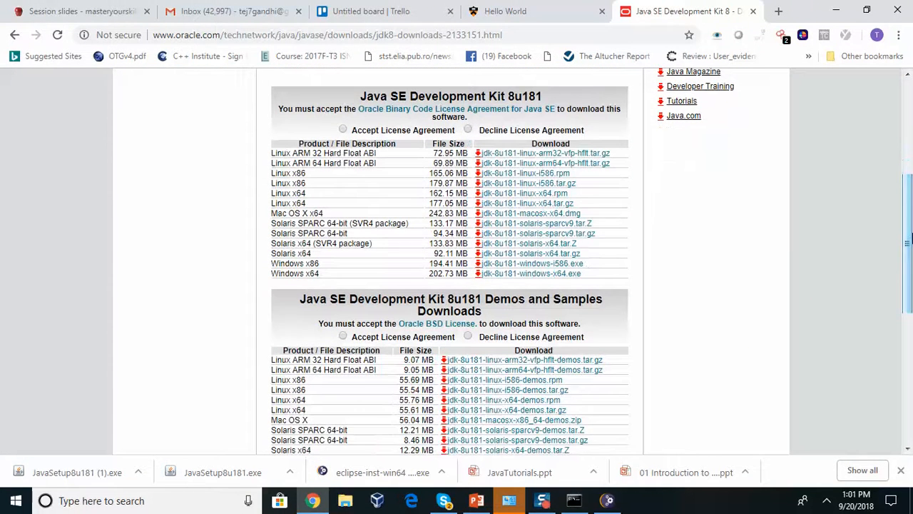
{"action": "left_click", "coordinate": [343, 129]}
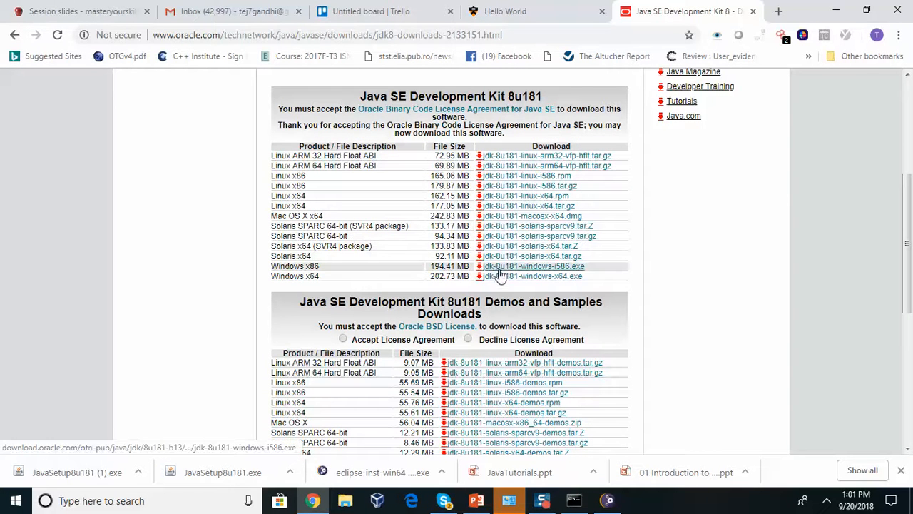
{"action": "left_click", "coordinate": [547, 282]}
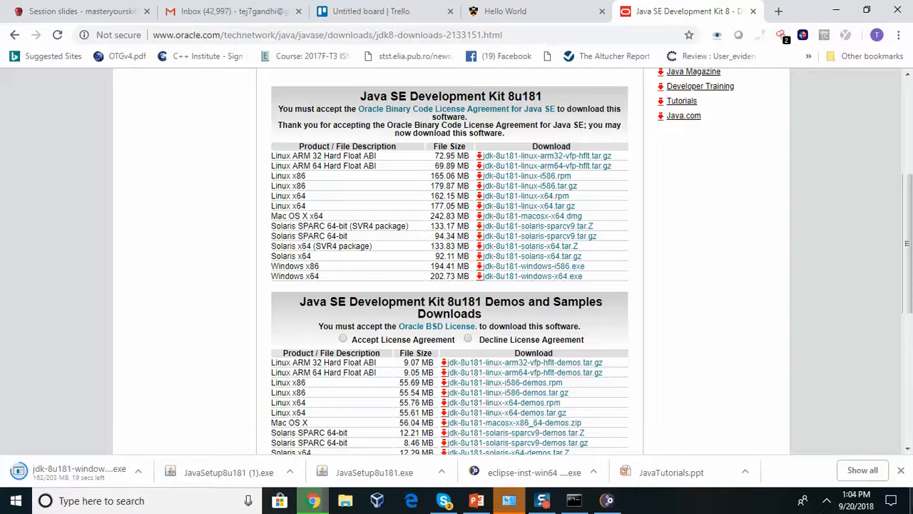
Run a Google search for 'mit java editor'
{"action": "left_click", "coordinate": [499, 34]}
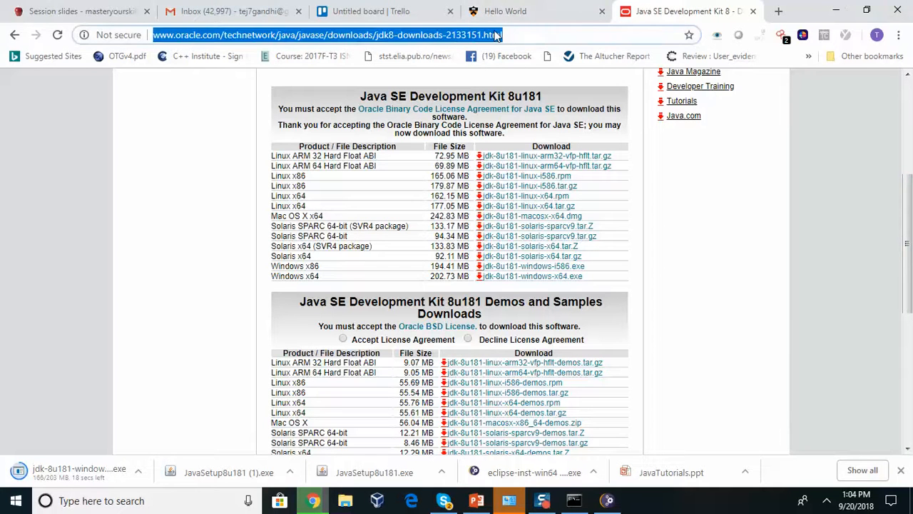
{"action": "type", "text": "gool"}
{"action": "key", "text": "Return"}
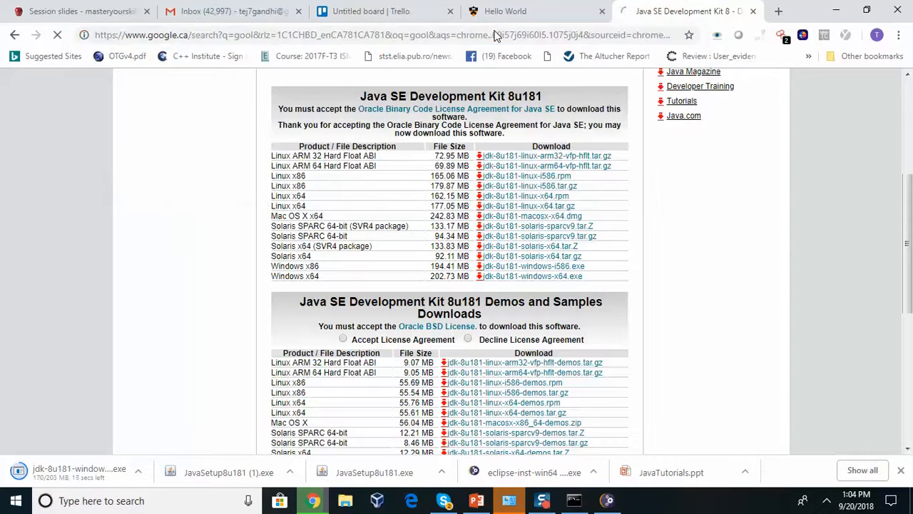
{"action": "left_click_drag", "start_coordinate": [164, 100], "coordinate": [105, 101]}
{"action": "key", "text": "BackSpace"}
{"action": "type", "text": "mit java erid"}
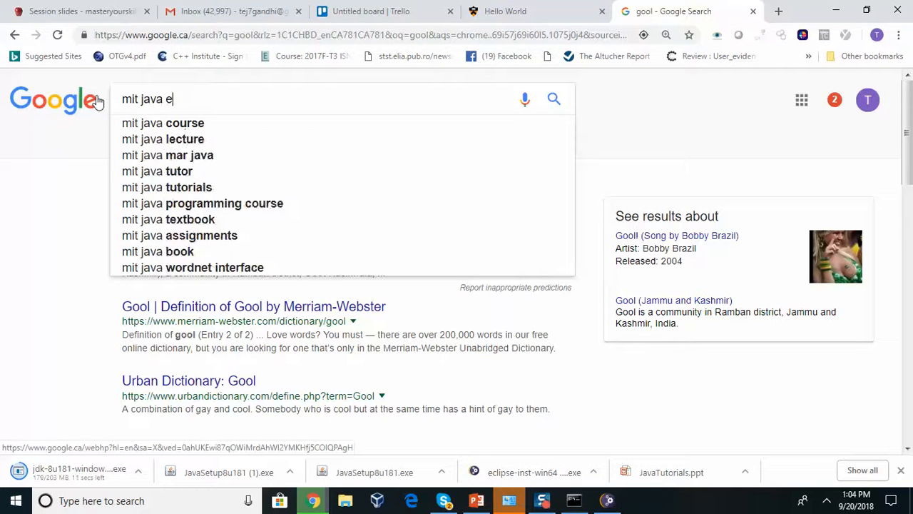
{"action": "key", "text": "BackSpace"}
{"action": "key", "text": "BackSpace"}
{"action": "key", "text": "BackSpace"}
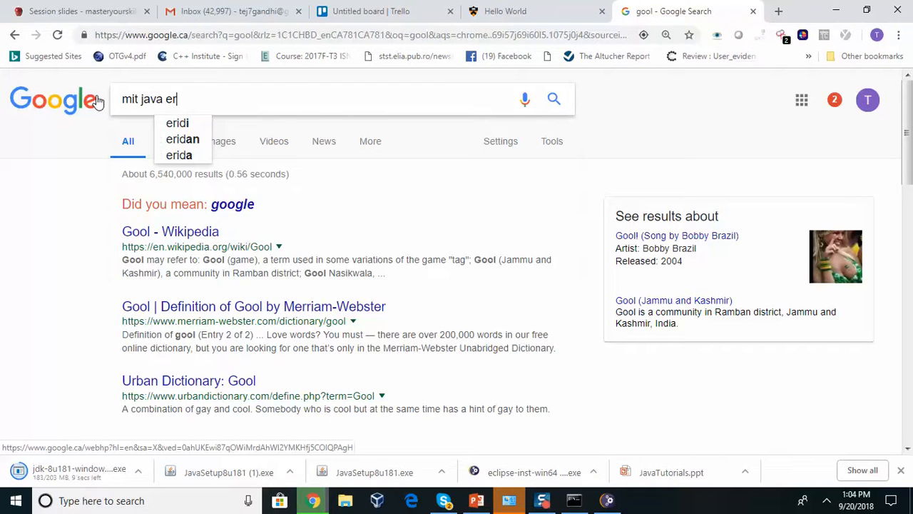
{"action": "type", "text": "ditor"}
{"action": "key", "text": "Return"}
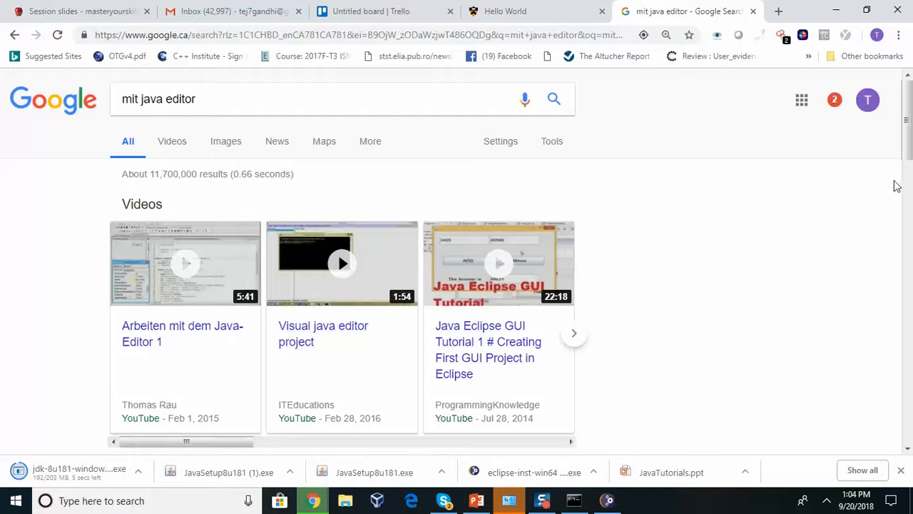
Open the 'The top 11 Free IDE for Java Coding' result from the search results
{"action": "left_click_drag", "start_coordinate": [905, 121], "coordinate": [907, 177]}
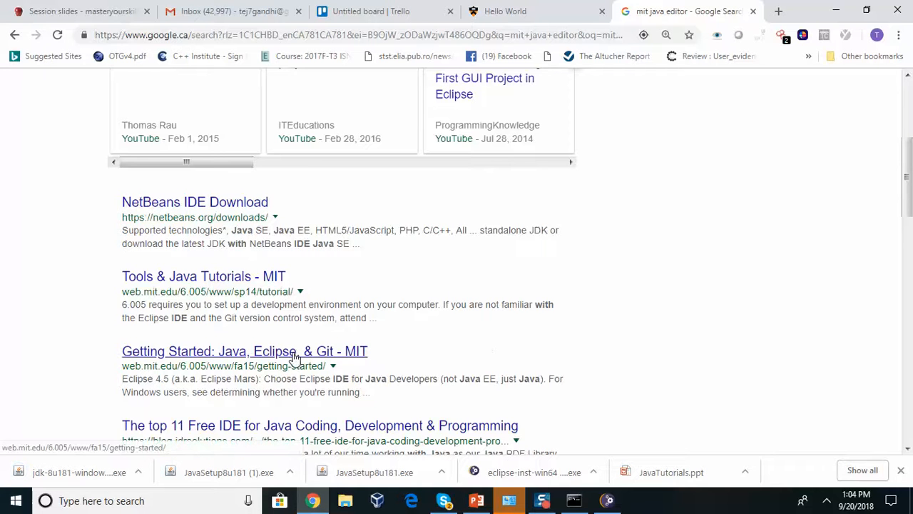
{"action": "left_click_drag", "start_coordinate": [908, 202], "coordinate": [909, 237]}
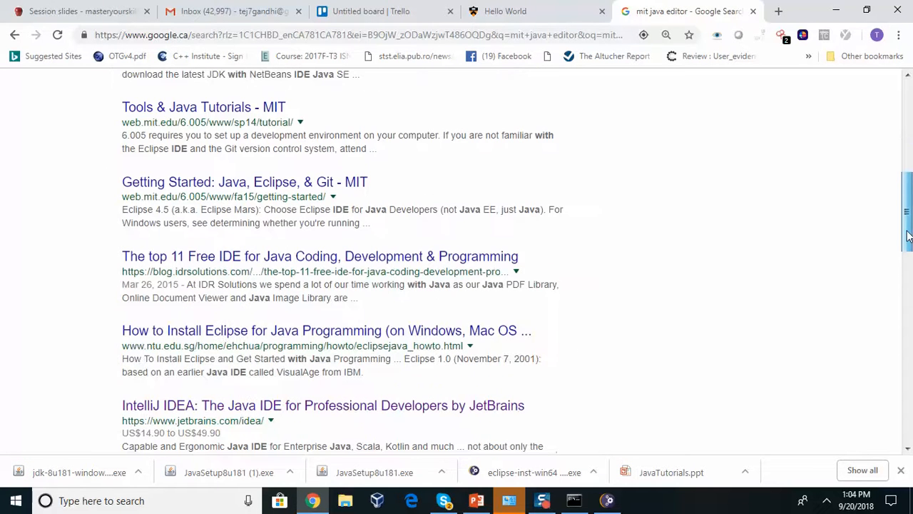
{"action": "left_click", "coordinate": [311, 262]}
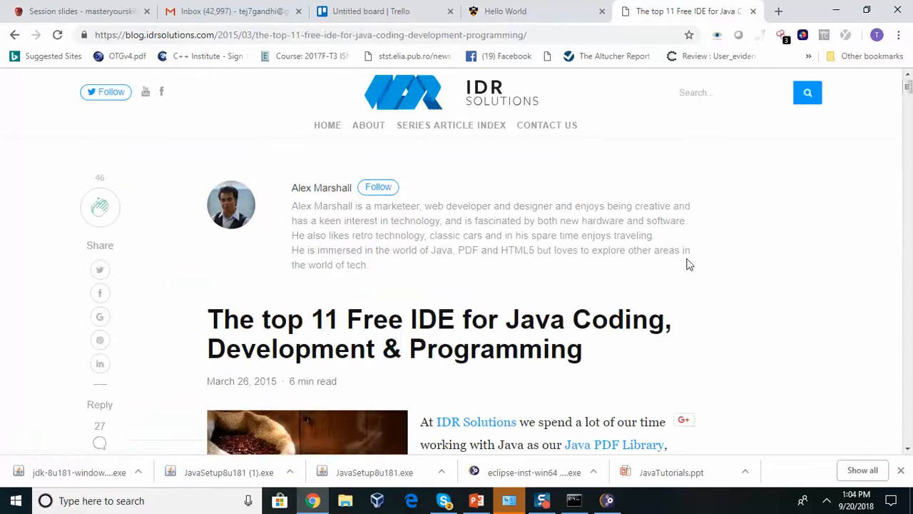
{"action": "scroll", "coordinate": [728, 205], "scroll_direction": "down", "scroll_amount": 5}
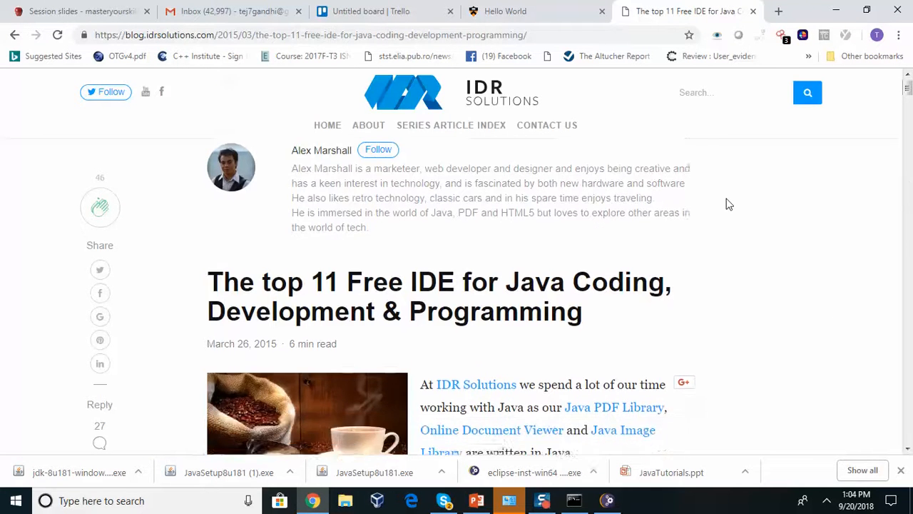
{"action": "scroll", "coordinate": [727, 205], "scroll_direction": "down", "scroll_amount": 5}
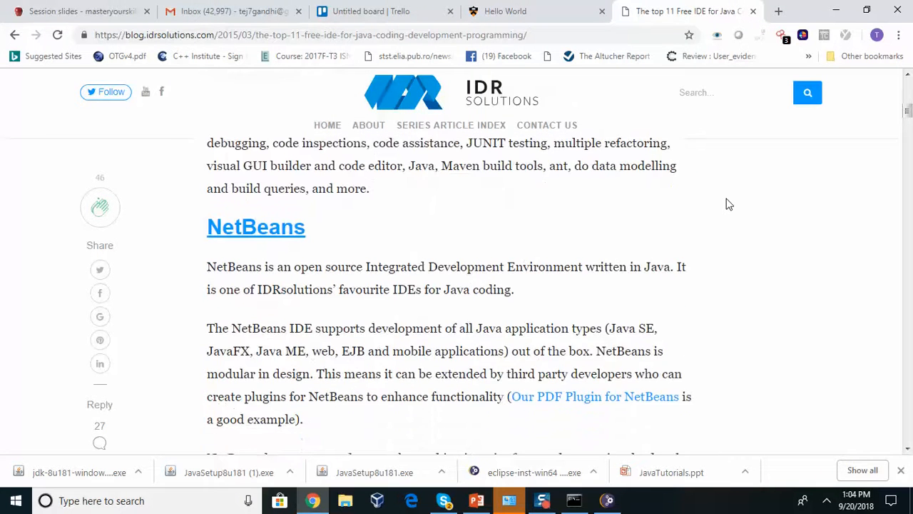
{"action": "scroll", "coordinate": [727, 205], "scroll_direction": "down", "scroll_amount": 1}
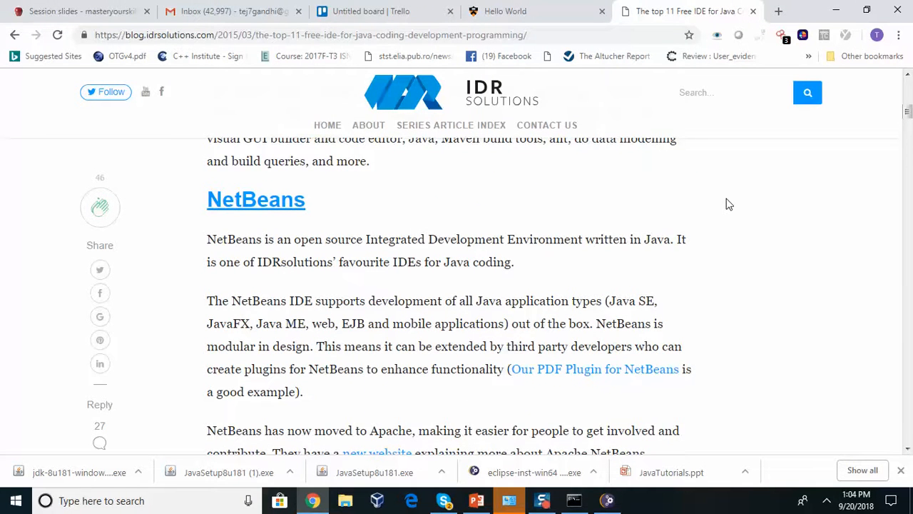
{"action": "scroll", "coordinate": [727, 205], "scroll_direction": "down", "scroll_amount": 1}
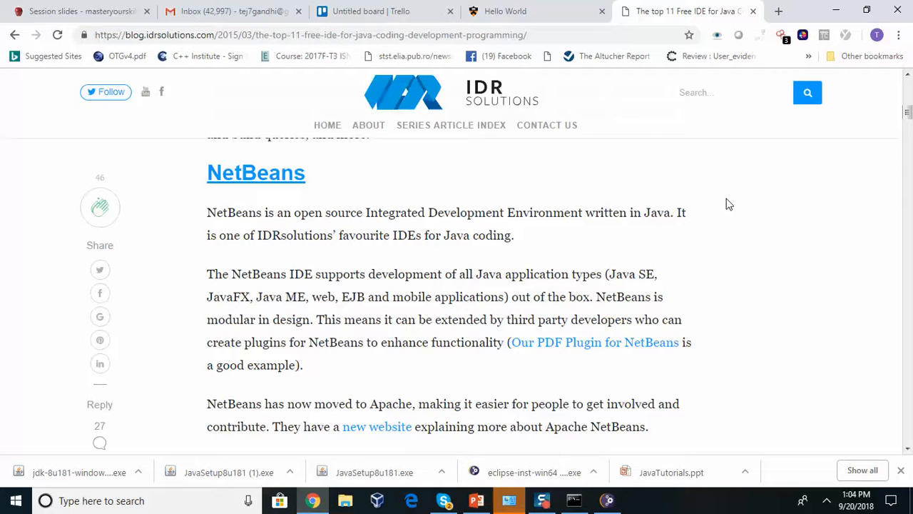
{"action": "scroll", "coordinate": [727, 204], "scroll_direction": "down", "scroll_amount": 1}
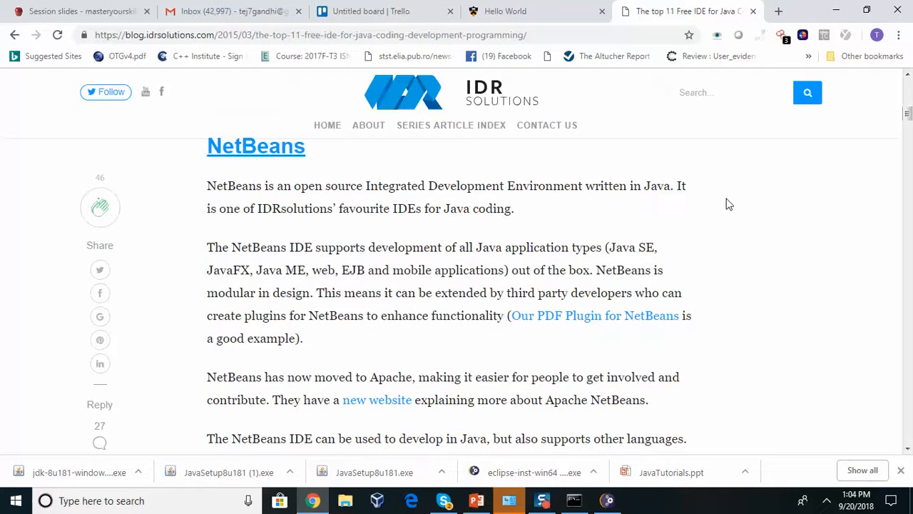
{"action": "scroll", "coordinate": [728, 205], "scroll_direction": "down", "scroll_amount": 7}
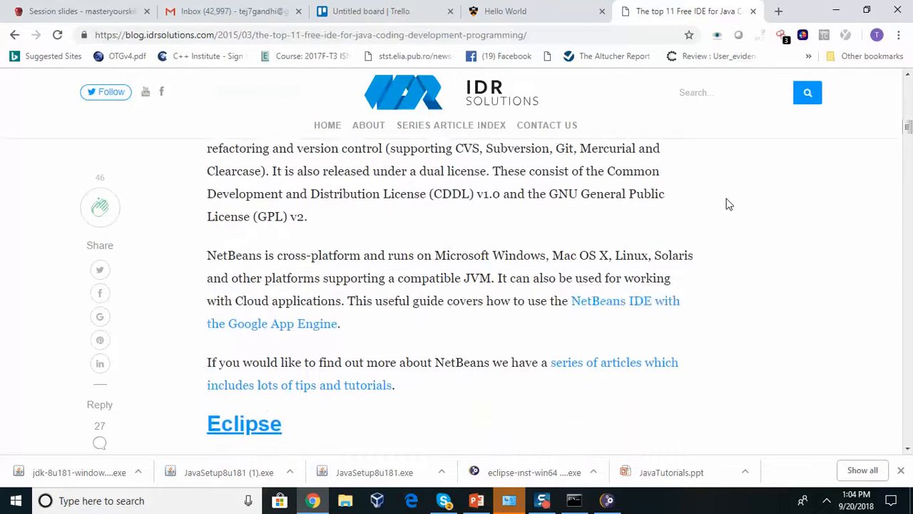
{"action": "scroll", "coordinate": [727, 204], "scroll_direction": "down", "scroll_amount": 6}
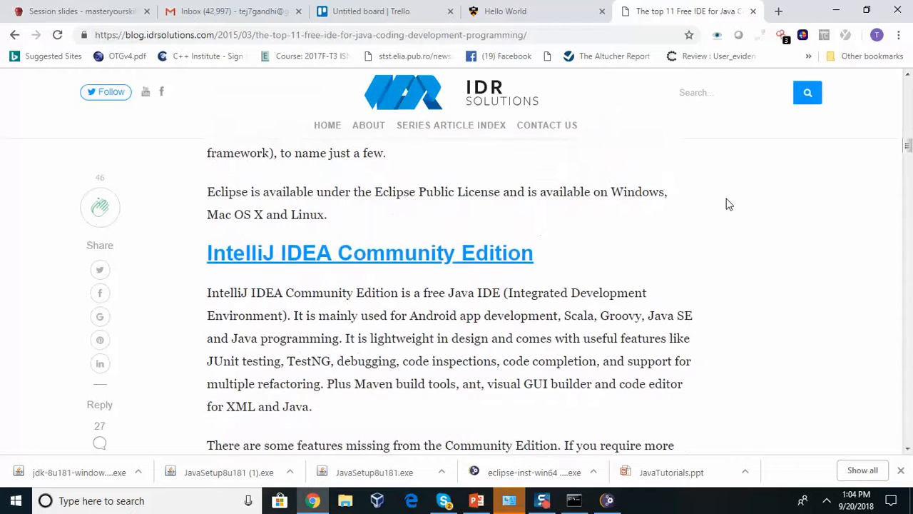
{"action": "scroll", "coordinate": [727, 204], "scroll_direction": "down", "scroll_amount": 3}
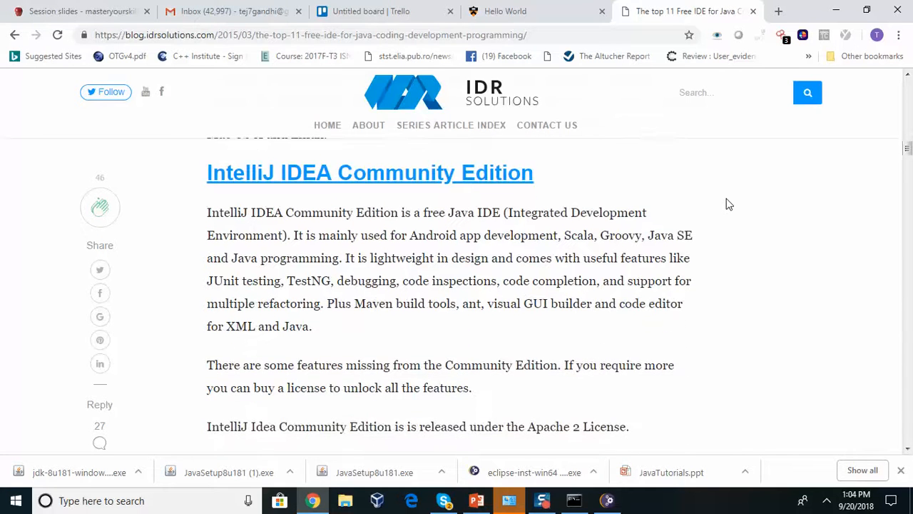
{"action": "scroll", "coordinate": [727, 204], "scroll_direction": "down", "scroll_amount": 4}
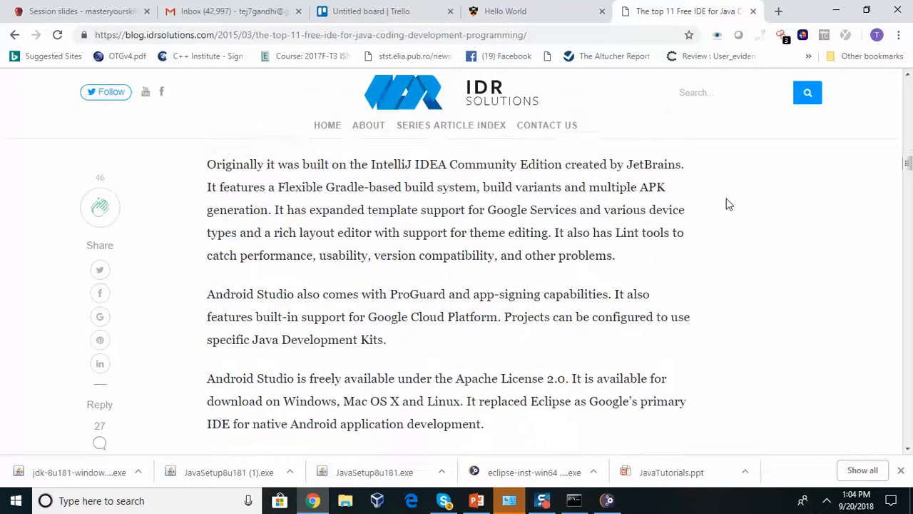
{"action": "scroll", "coordinate": [728, 204], "scroll_direction": "down", "scroll_amount": 5}
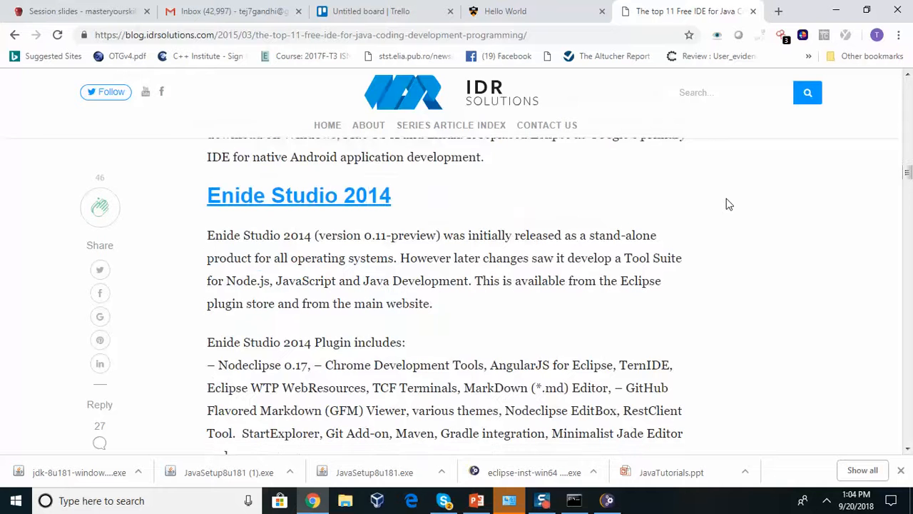
{"action": "scroll", "coordinate": [728, 204], "scroll_direction": "down", "scroll_amount": 2}
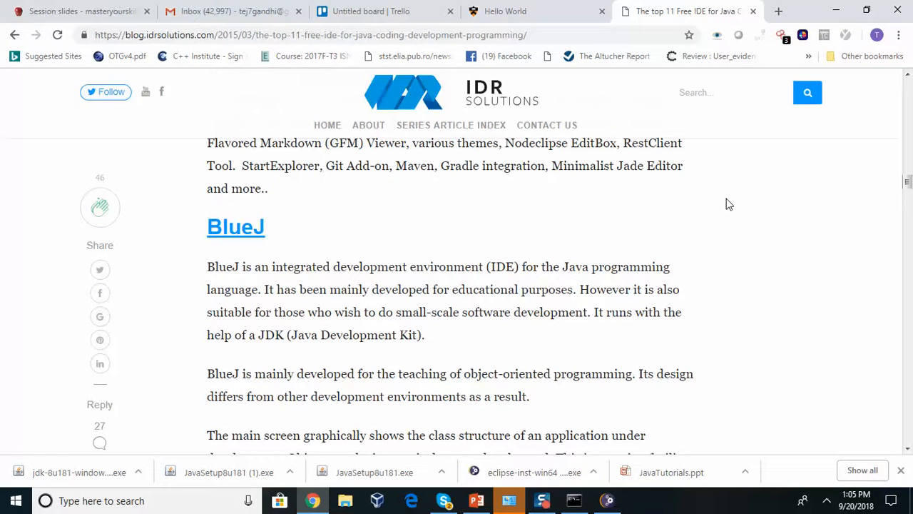
{"action": "scroll", "coordinate": [728, 205], "scroll_direction": "down", "scroll_amount": 1}
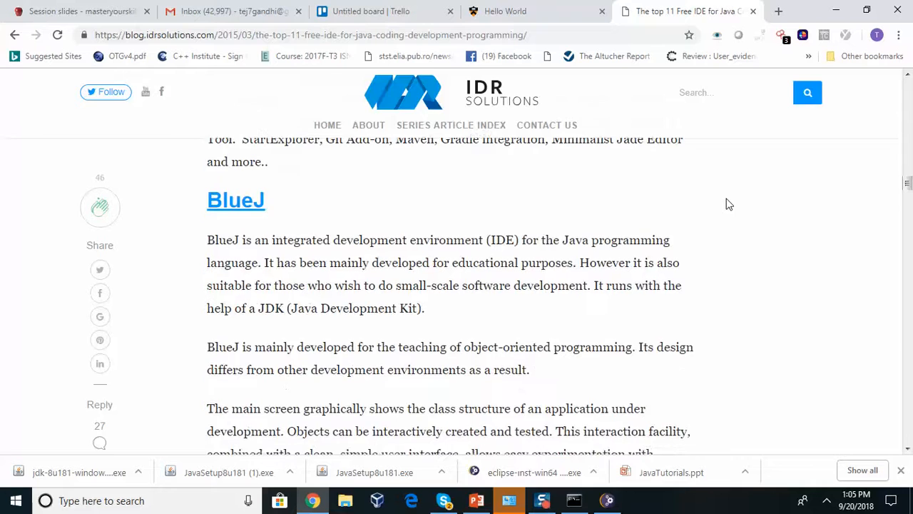
{"action": "scroll", "coordinate": [728, 204], "scroll_direction": "down", "scroll_amount": 5}
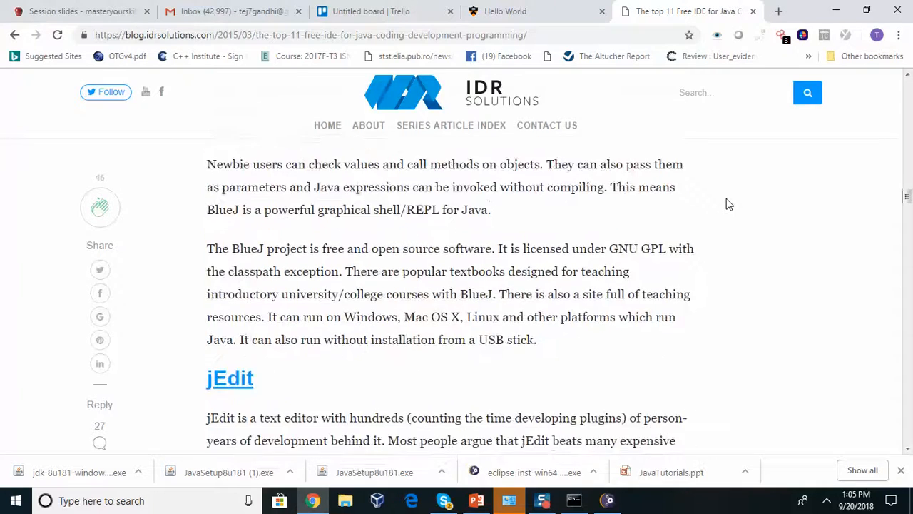
{"action": "scroll", "coordinate": [728, 205], "scroll_direction": "down", "scroll_amount": 8}
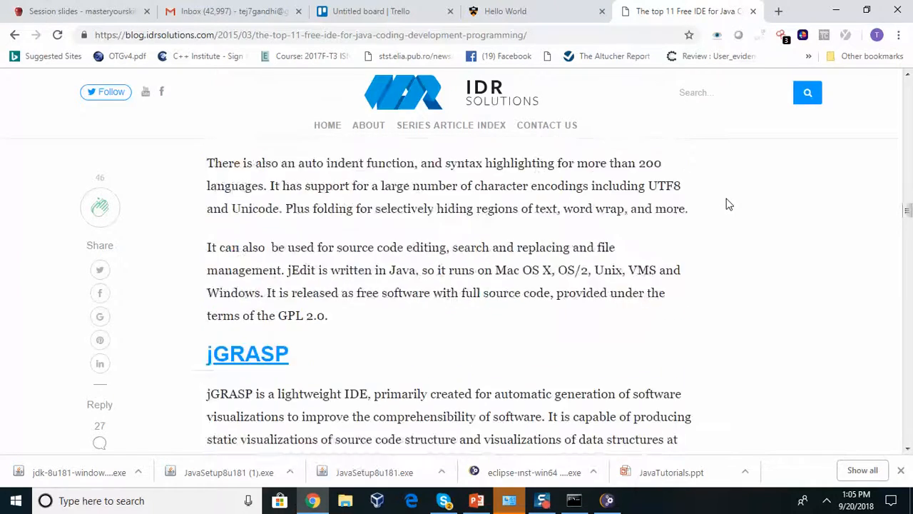
{"action": "scroll", "coordinate": [727, 205], "scroll_direction": "down", "scroll_amount": 5}
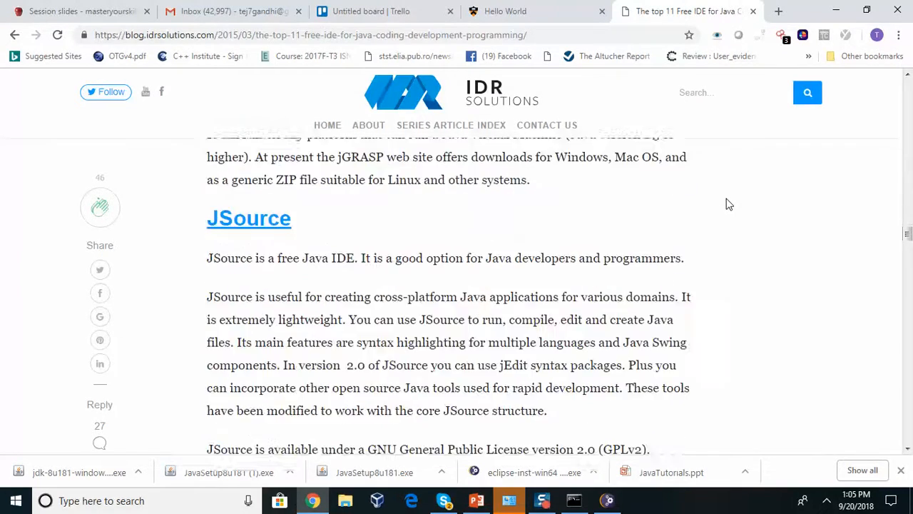
{"action": "scroll", "coordinate": [727, 204], "scroll_direction": "down", "scroll_amount": 7}
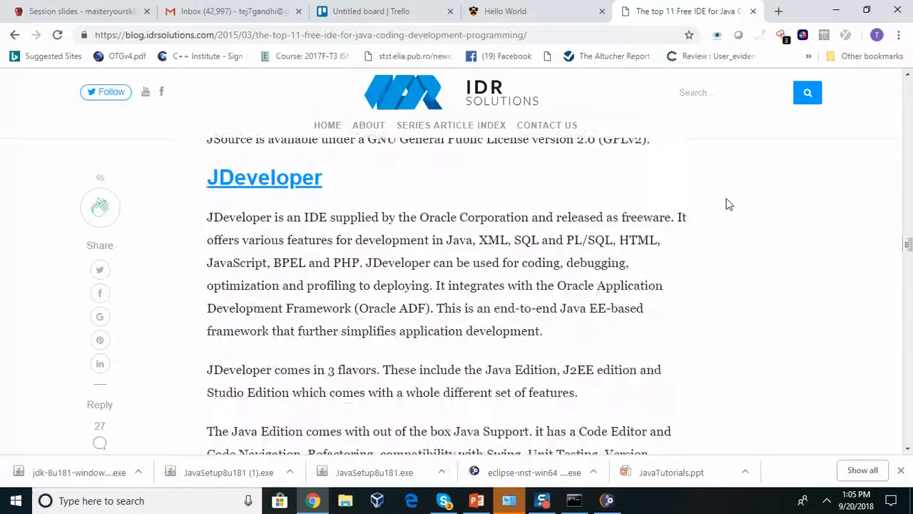
{"action": "scroll", "coordinate": [728, 205], "scroll_direction": "down", "scroll_amount": 7}
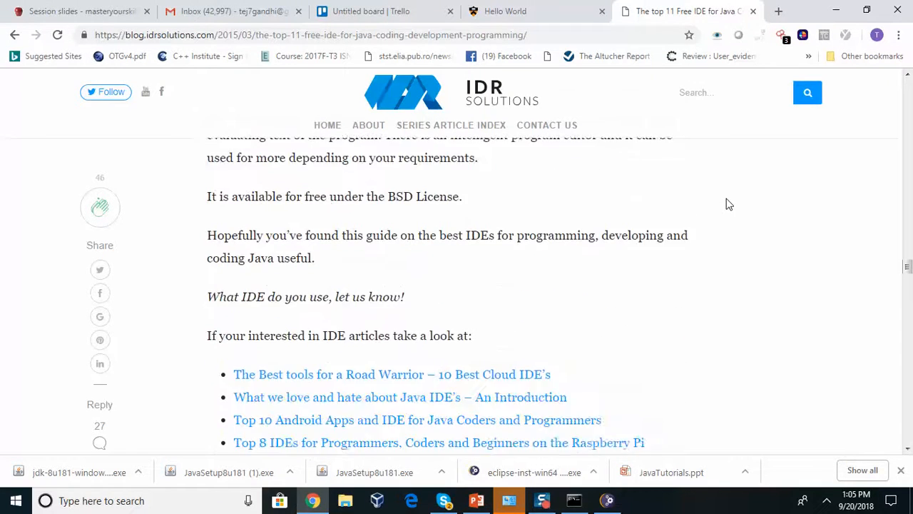
{"action": "scroll", "coordinate": [728, 204], "scroll_direction": "down", "scroll_amount": 2}
{"action": "scroll", "coordinate": [728, 204], "scroll_direction": "up", "scroll_amount": 15}
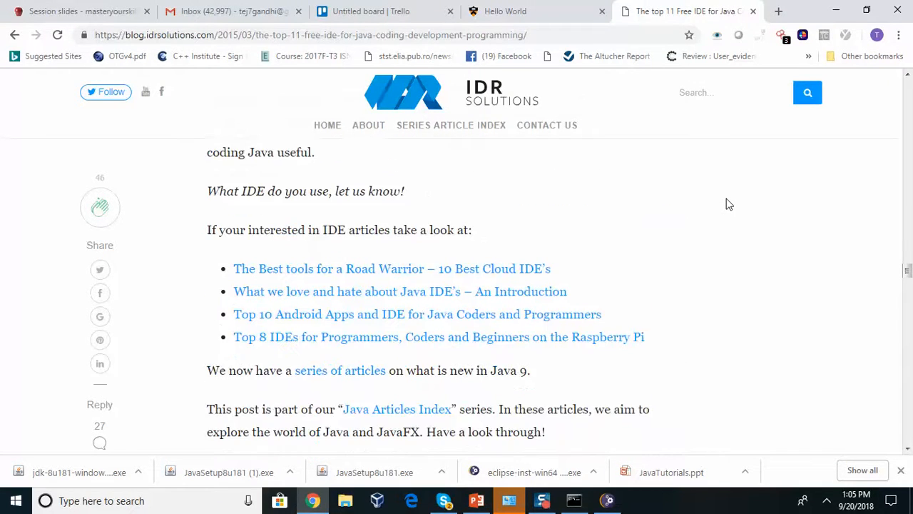
{"action": "scroll", "coordinate": [727, 204], "scroll_direction": "up", "scroll_amount": 12}
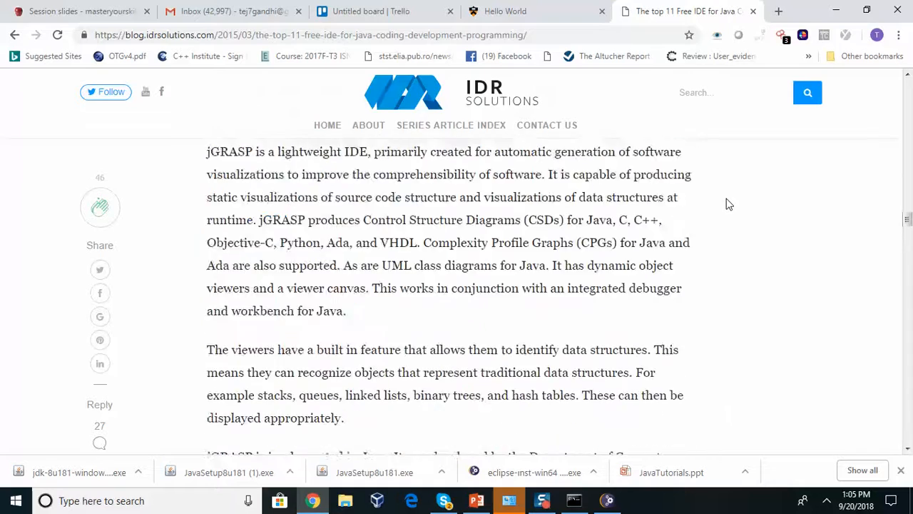
{"action": "scroll", "coordinate": [728, 205], "scroll_direction": "up", "scroll_amount": 9}
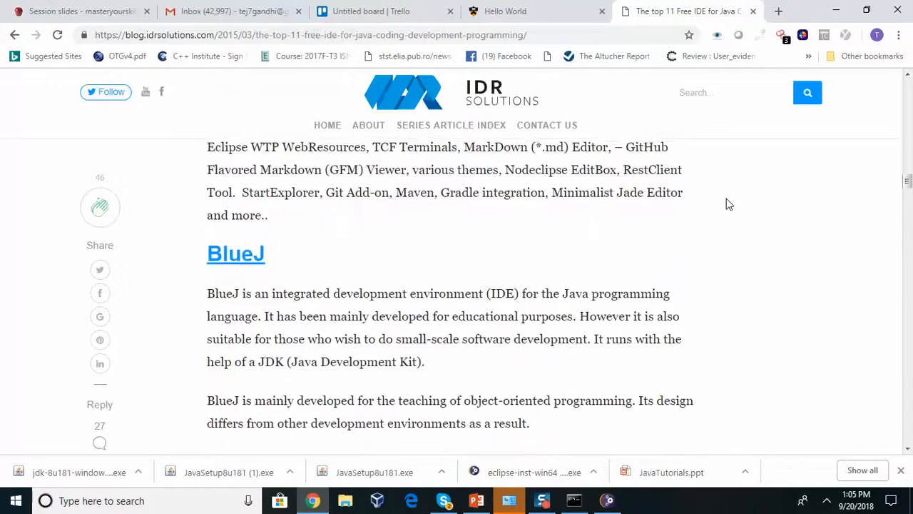
{"action": "scroll", "coordinate": [727, 205], "scroll_direction": "up", "scroll_amount": 8}
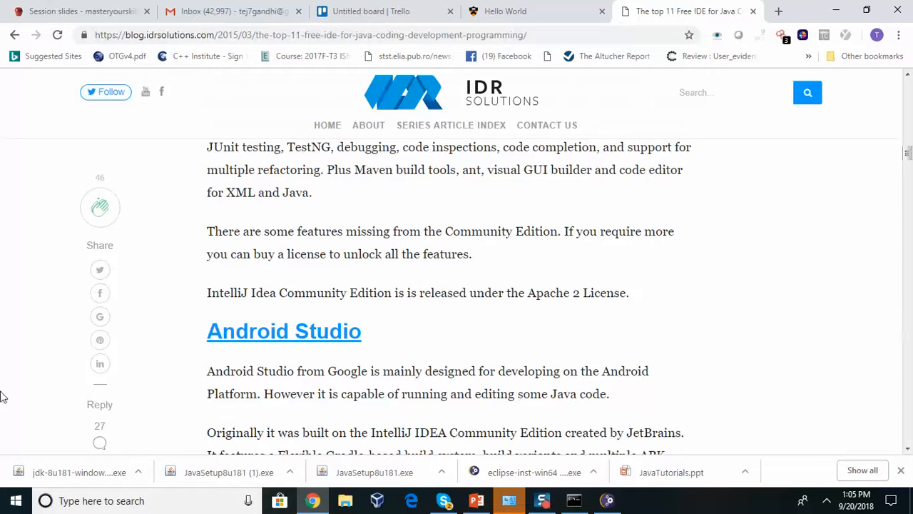
Restore the Eclipse Installer window from the taskbar over Chrome
{"action": "left_click", "coordinate": [608, 500]}
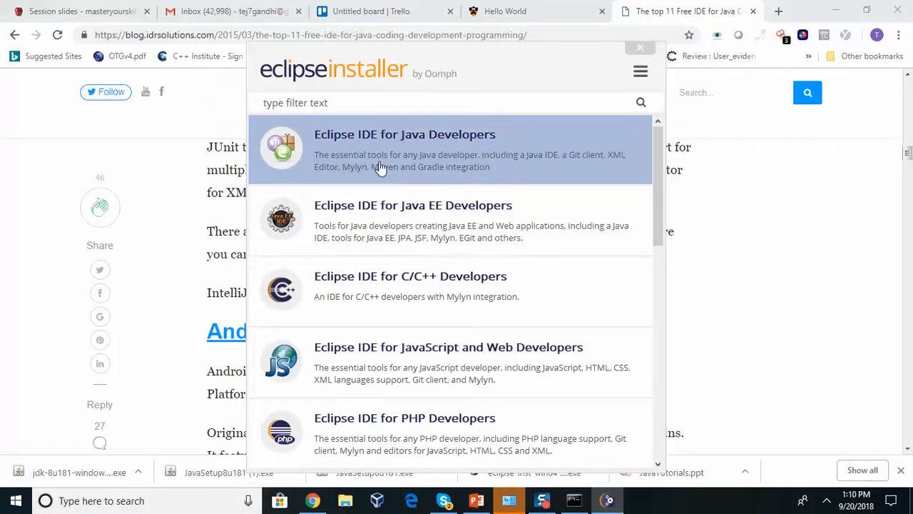
Install Eclipse IDE for Java Developers with the default folder, start menu entry and desktop shortcut
{"action": "left_click", "coordinate": [480, 173]}
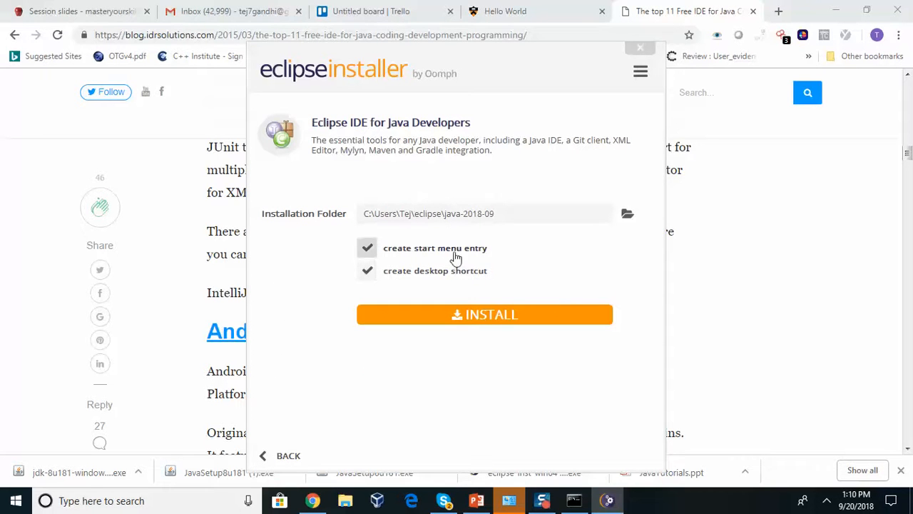
{"action": "left_click", "coordinate": [461, 315]}
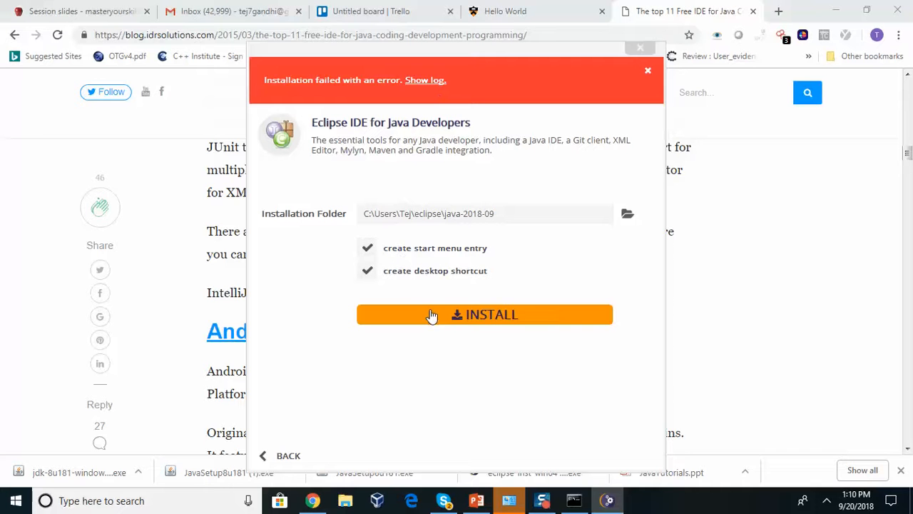
Inspect the failed installation's log and its download error, then close the Eclipse Installer
{"action": "left_click", "coordinate": [430, 83]}
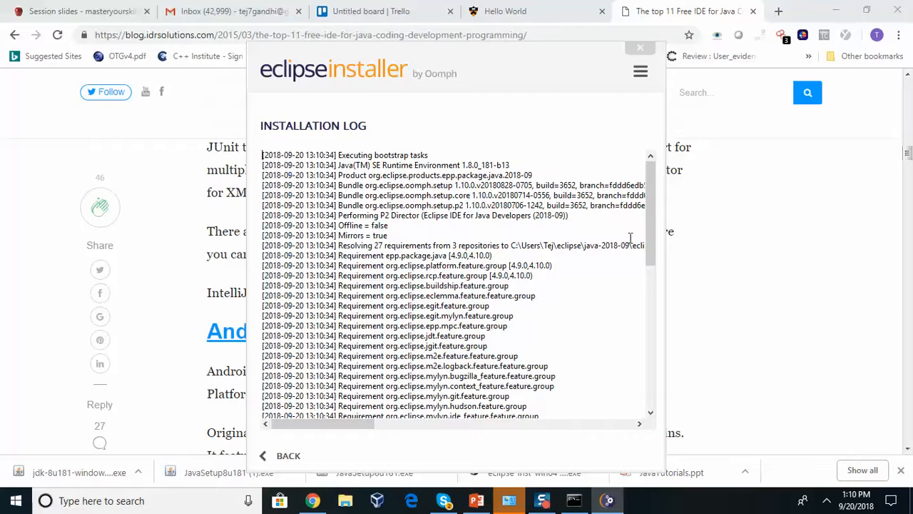
{"action": "left_click_drag", "start_coordinate": [648, 255], "coordinate": [648, 345]}
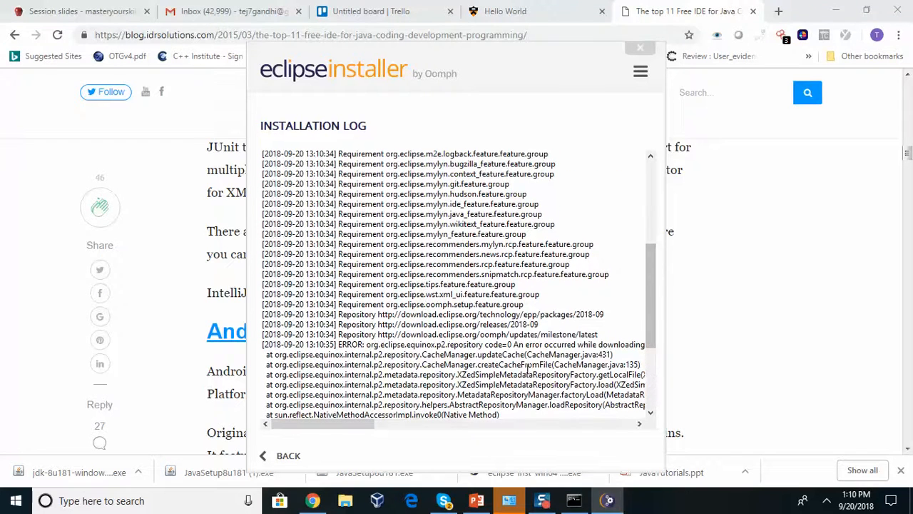
{"action": "left_click_drag", "start_coordinate": [525, 344], "coordinate": [605, 354]}
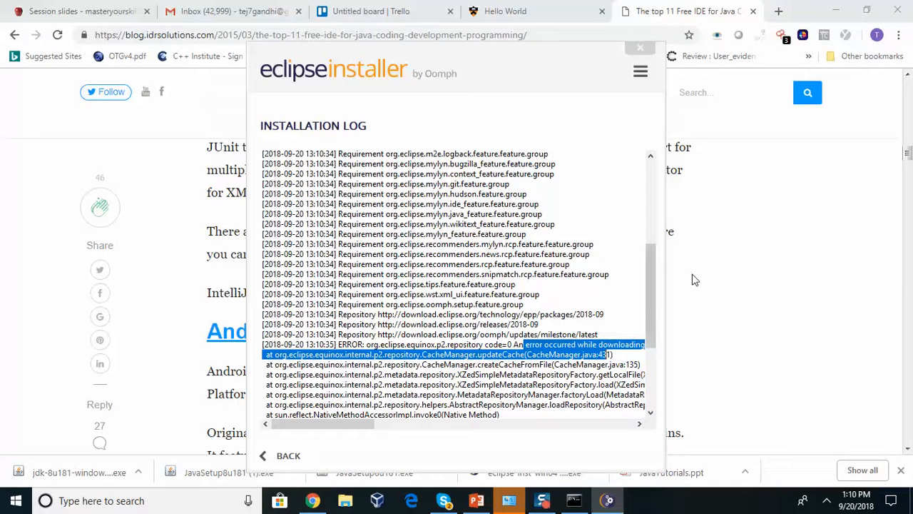
{"action": "left_click_drag", "start_coordinate": [655, 309], "coordinate": [599, 414]}
{"action": "left_click", "coordinate": [296, 449]}
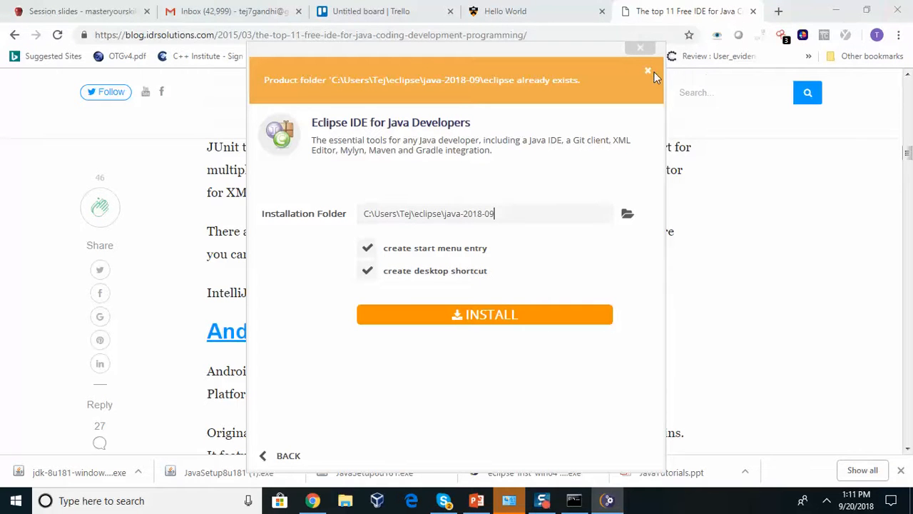
{"action": "left_click", "coordinate": [639, 48]}
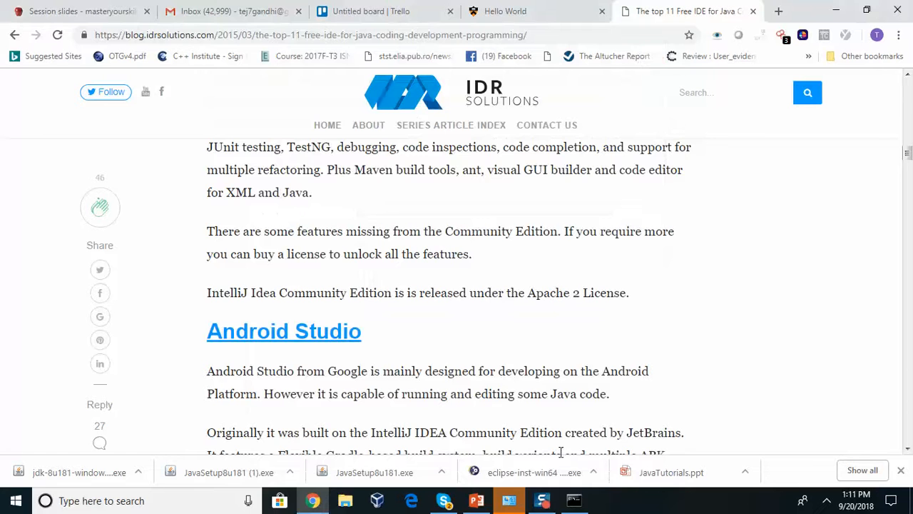
Start Eclipse Jee Photon from a Start menu search for 'ecli' on the default eclipse-workspace
{"action": "left_click", "coordinate": [207, 500]}
{"action": "type", "text": "ecli"}
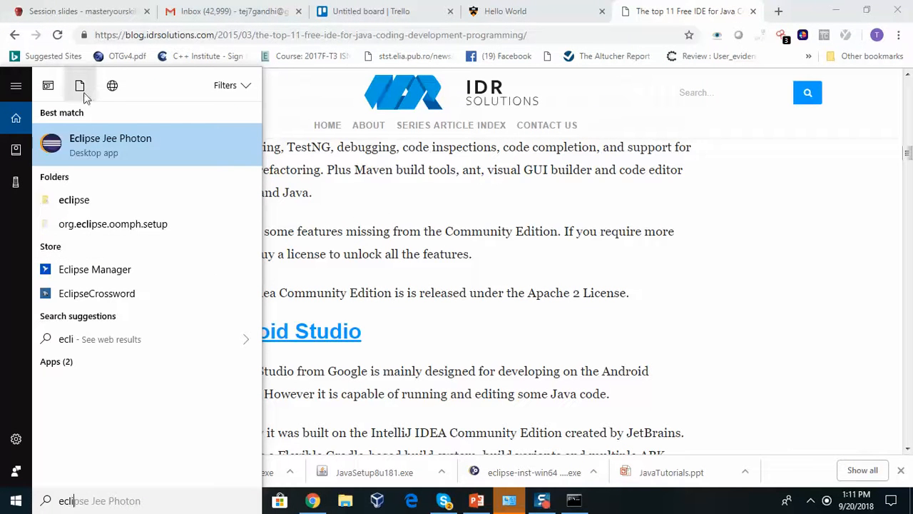
{"action": "left_click", "coordinate": [104, 151]}
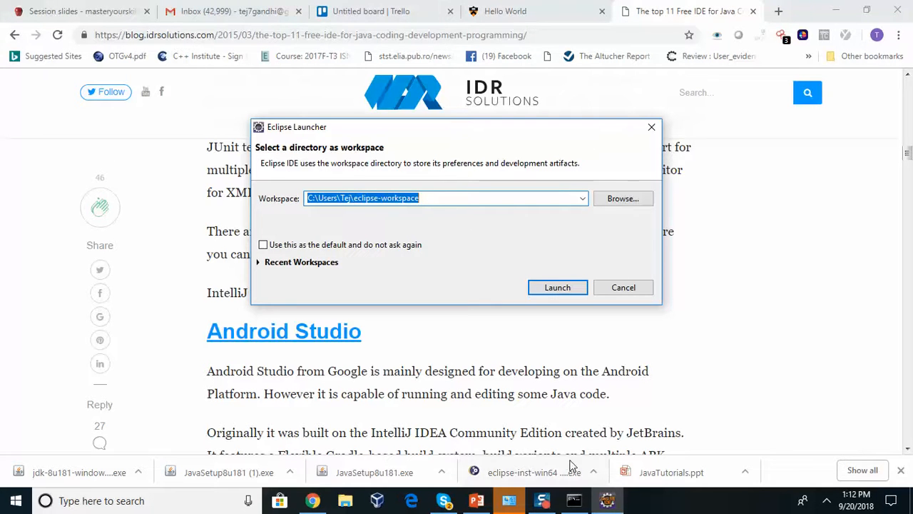
{"action": "left_click", "coordinate": [574, 288]}
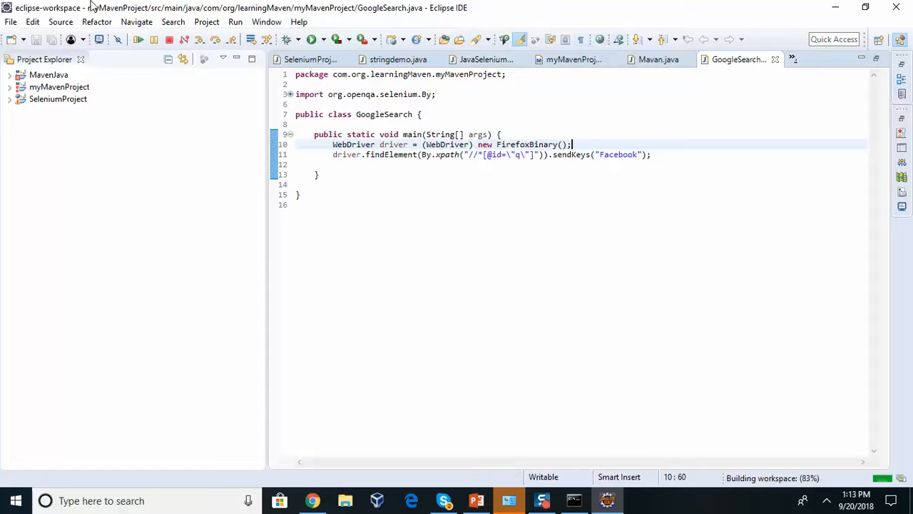
Open and dismiss the File menu, then make Project Explorer the active view
{"action": "left_click", "coordinate": [11, 22]}
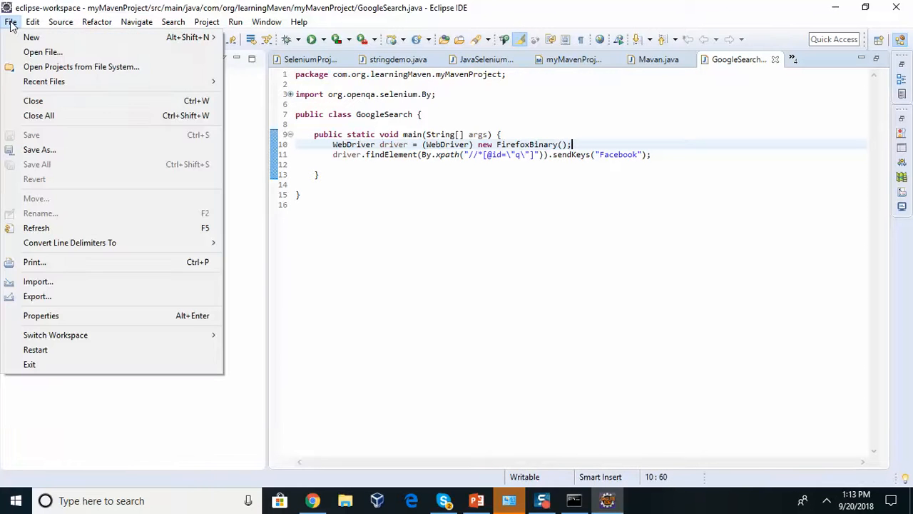
{"action": "left_click", "coordinate": [322, 195]}
{"action": "left_click", "coordinate": [70, 127]}
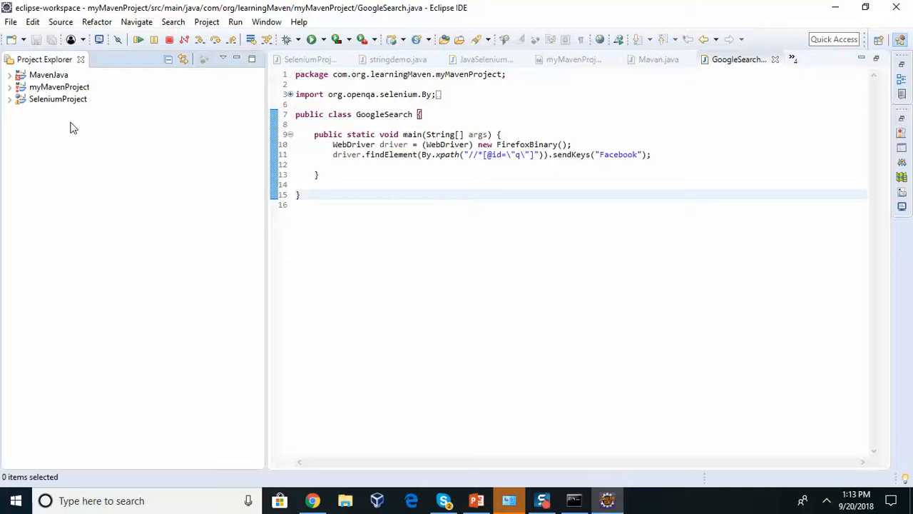
Start a new Java Project wizard from the Project Explorer context menu, then cancel it
{"action": "right_click", "coordinate": [70, 127]}
{"action": "mouse_move", "coordinate": [70, 130]}
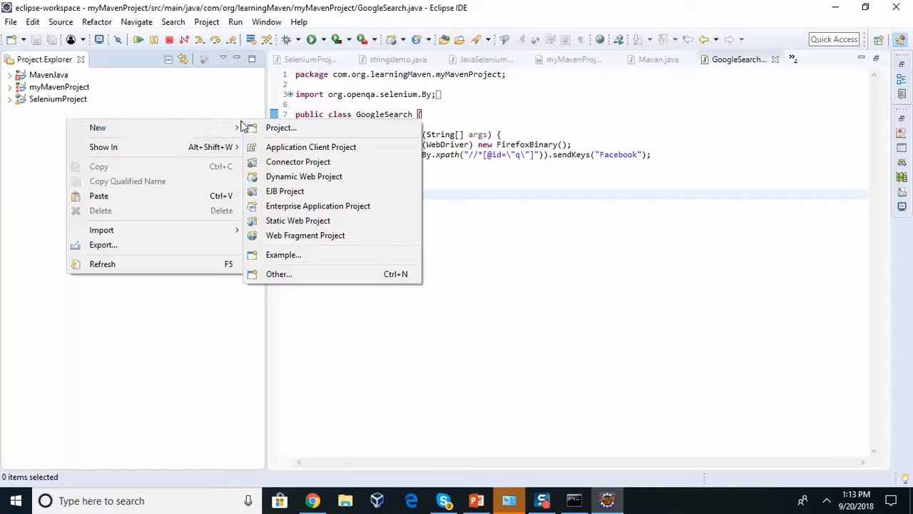
{"action": "left_click", "coordinate": [278, 128]}
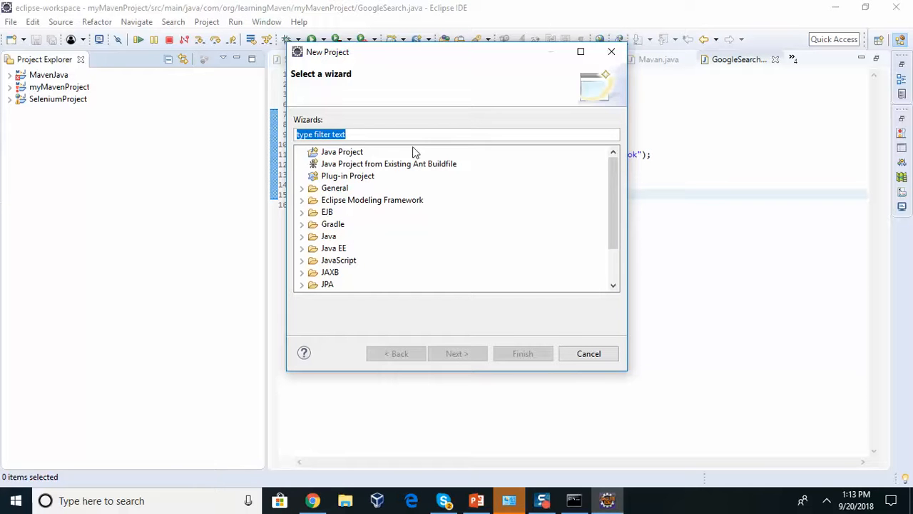
{"action": "left_click", "coordinate": [362, 157]}
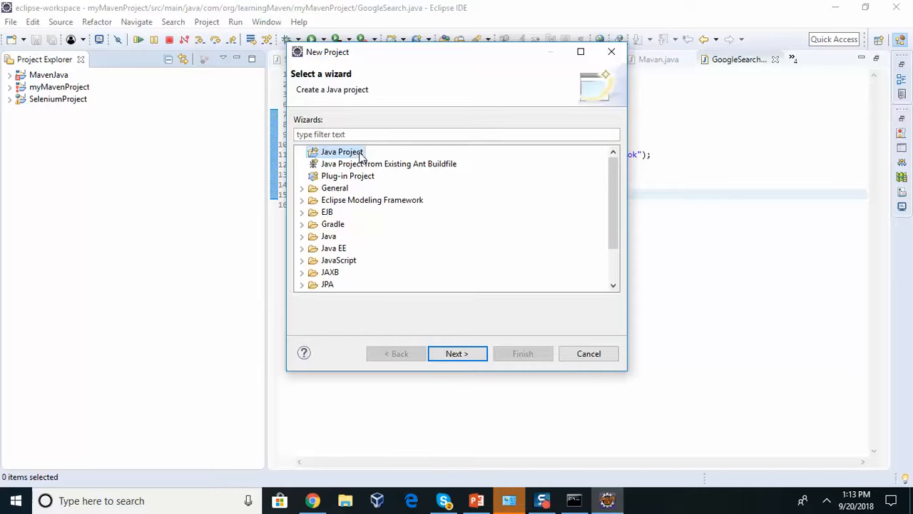
{"action": "left_click", "coordinate": [456, 353]}
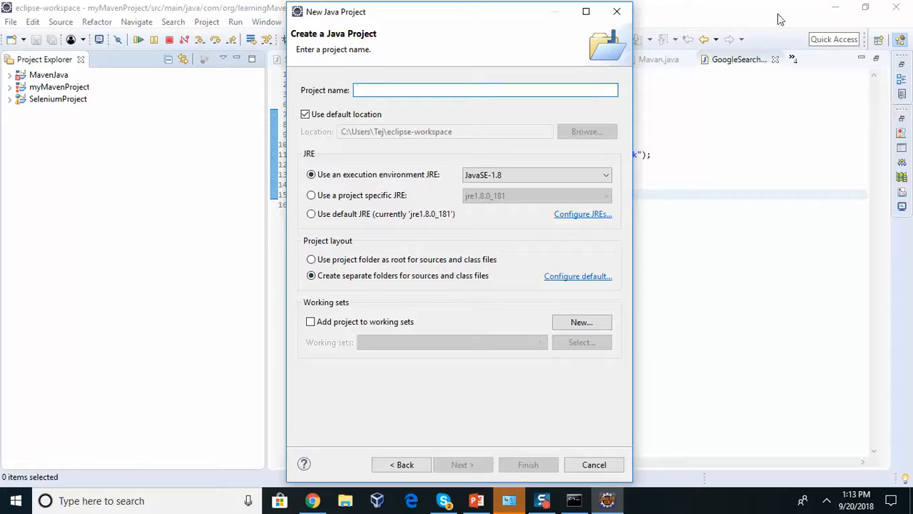
{"action": "left_click", "coordinate": [617, 11]}
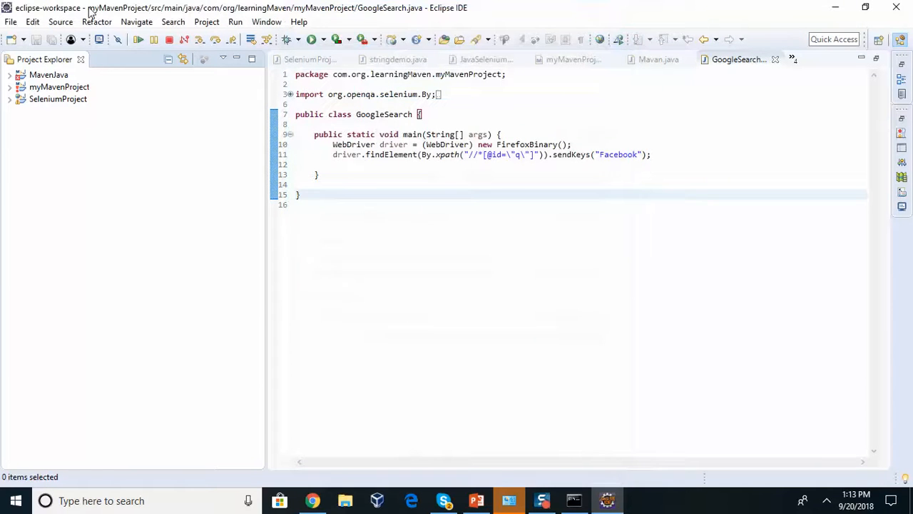
Choose File > New > Project, select Java Project and continue to the project naming page
{"action": "left_click", "coordinate": [12, 21]}
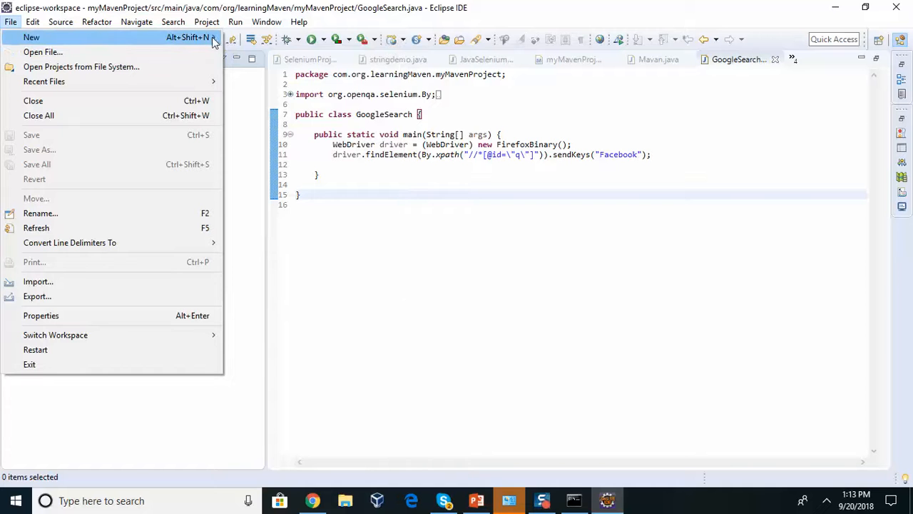
{"action": "mouse_move", "coordinate": [213, 40]}
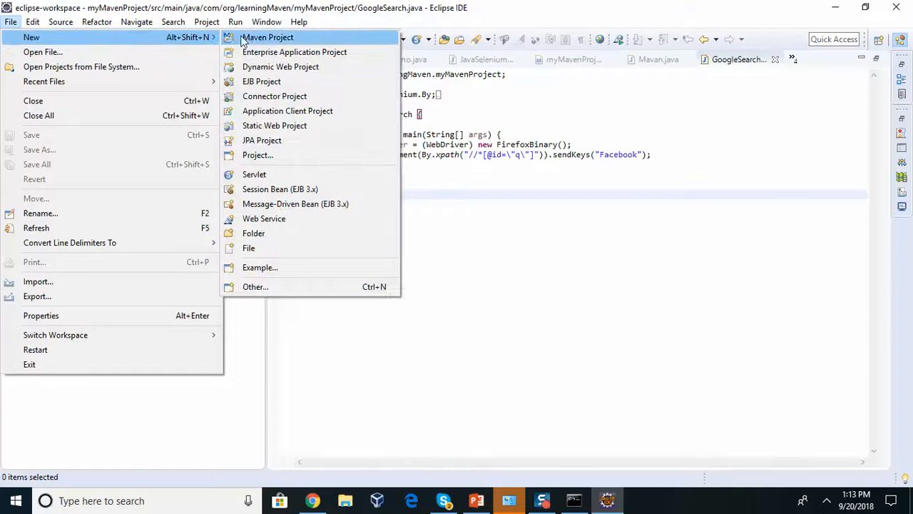
{"action": "left_click", "coordinate": [258, 156]}
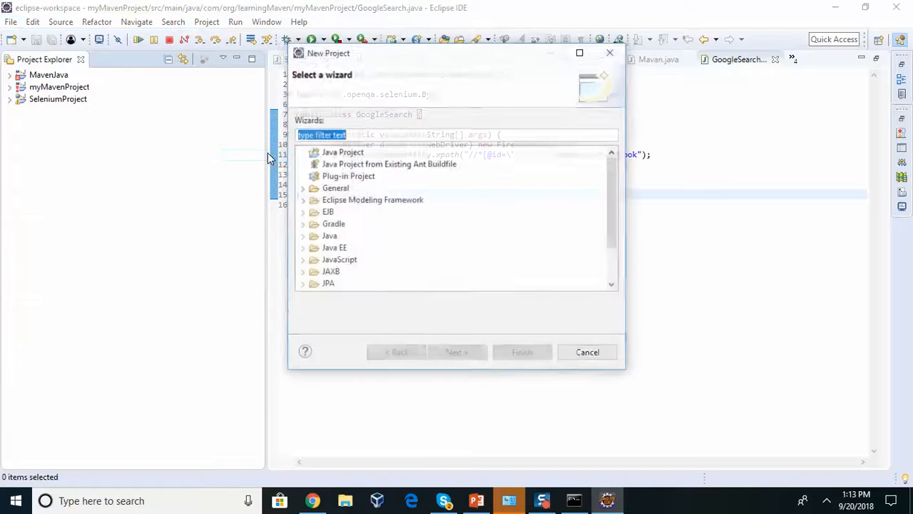
{"action": "left_click", "coordinate": [358, 153]}
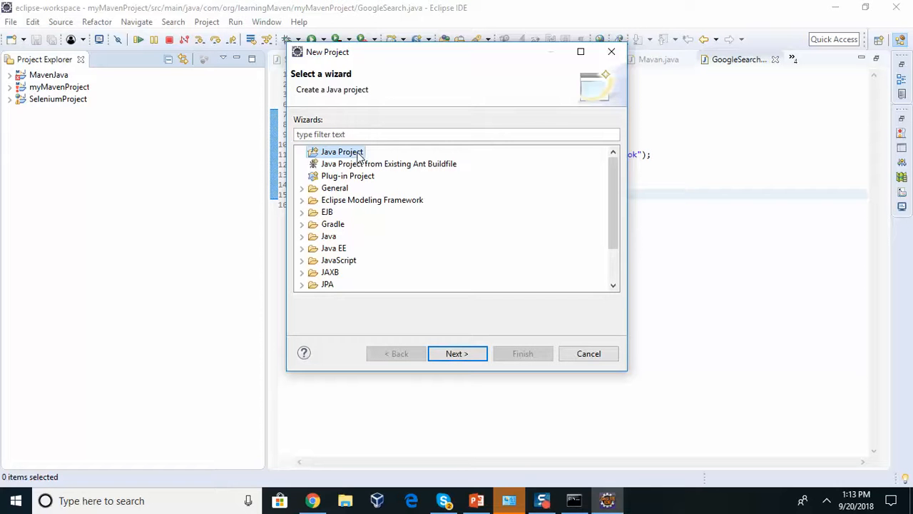
{"action": "left_click", "coordinate": [470, 355]}
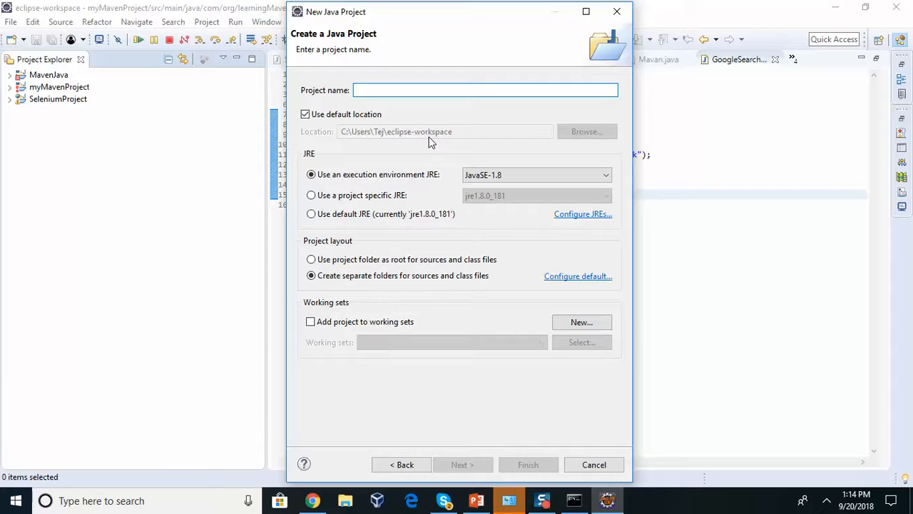
Create project FirstProgram on JavaSE-1.8, declining the perspective switch, and expand it in the explorer
{"action": "type", "text": "Fi"}
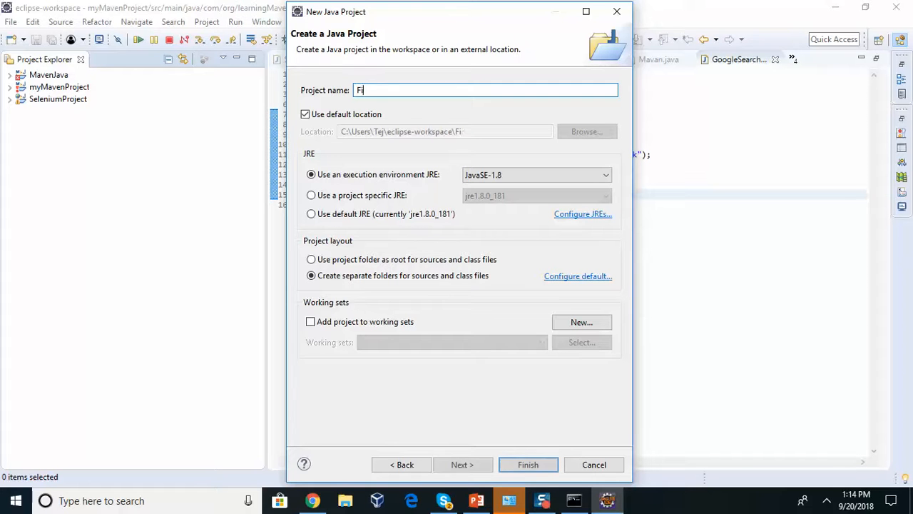
{"action": "type", "text": "rstProgram"}
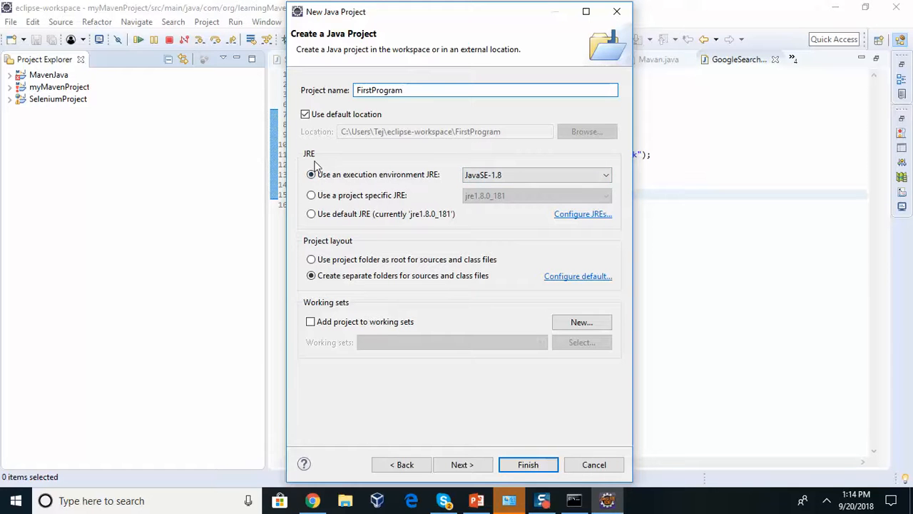
{"action": "left_click", "coordinate": [474, 180]}
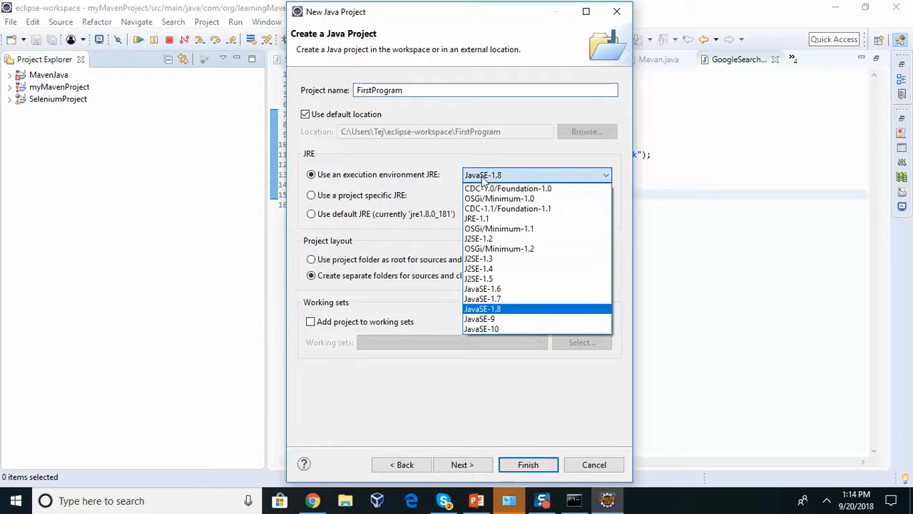
{"action": "left_click", "coordinate": [483, 179]}
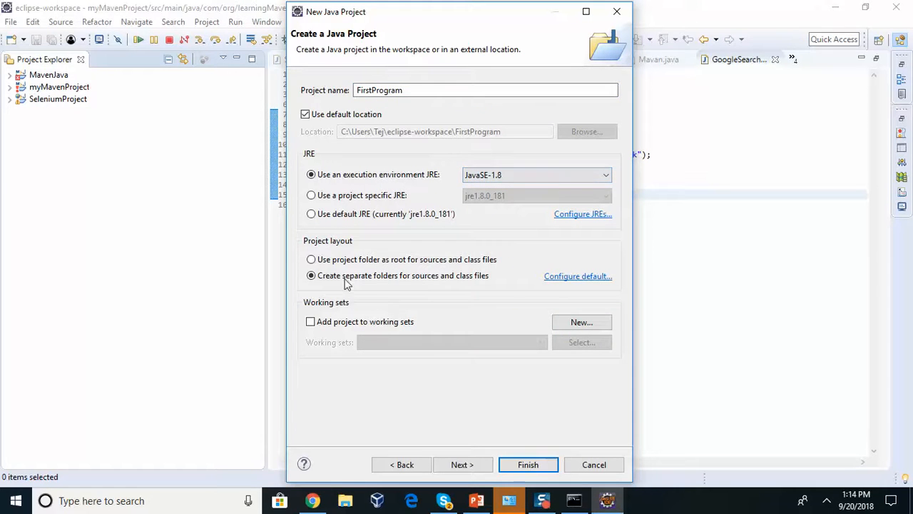
{"action": "left_click", "coordinate": [507, 465]}
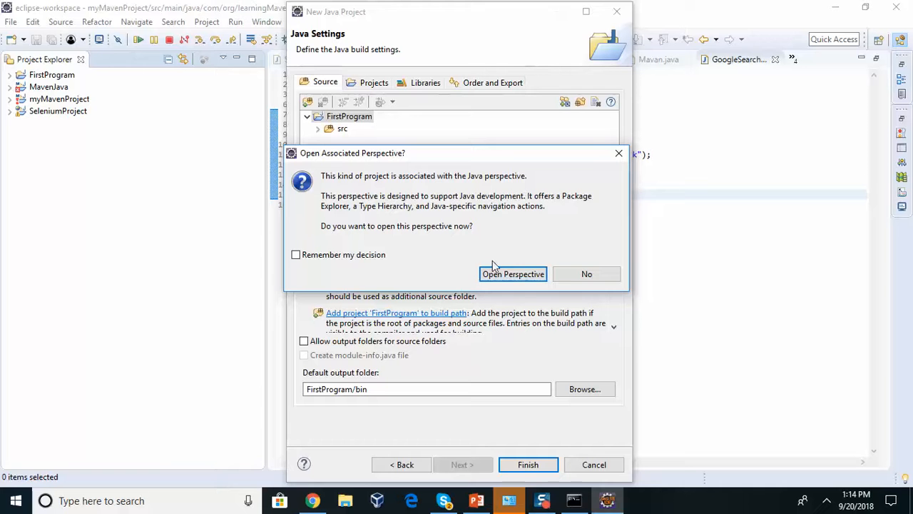
{"action": "left_click", "coordinate": [573, 278]}
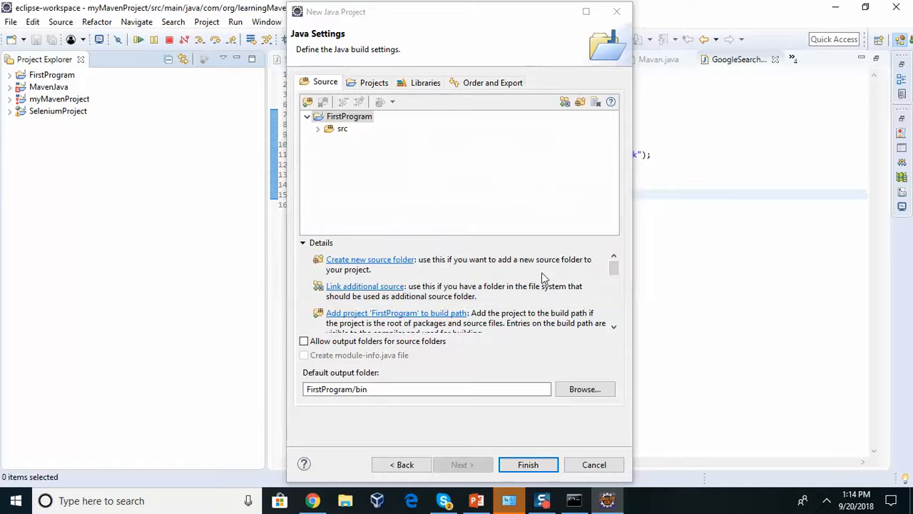
{"action": "left_click", "coordinate": [531, 465]}
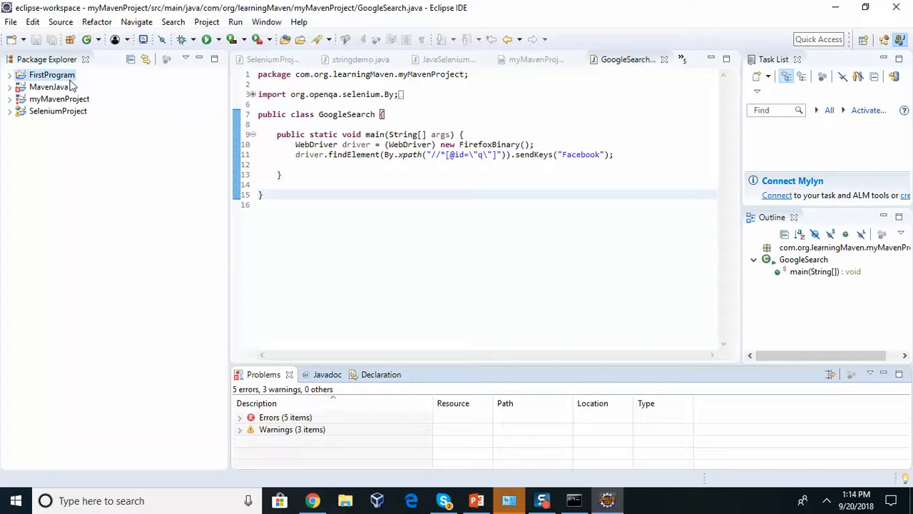
{"action": "left_click", "coordinate": [10, 75]}
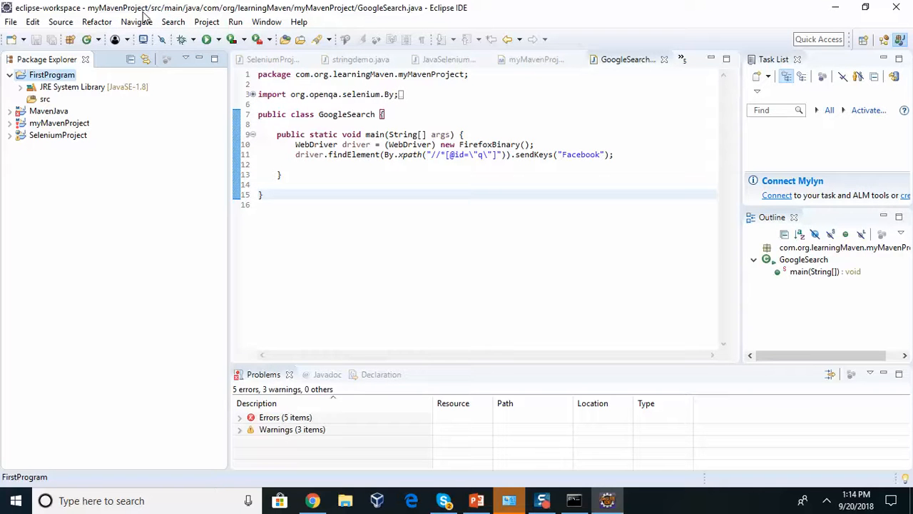
{"action": "double_click", "coordinate": [49, 79]}
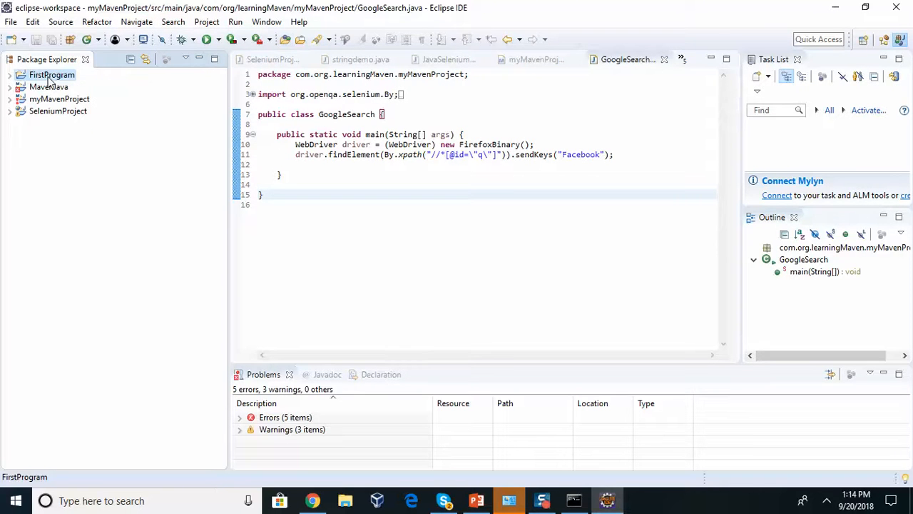
{"action": "double_click", "coordinate": [50, 78]}
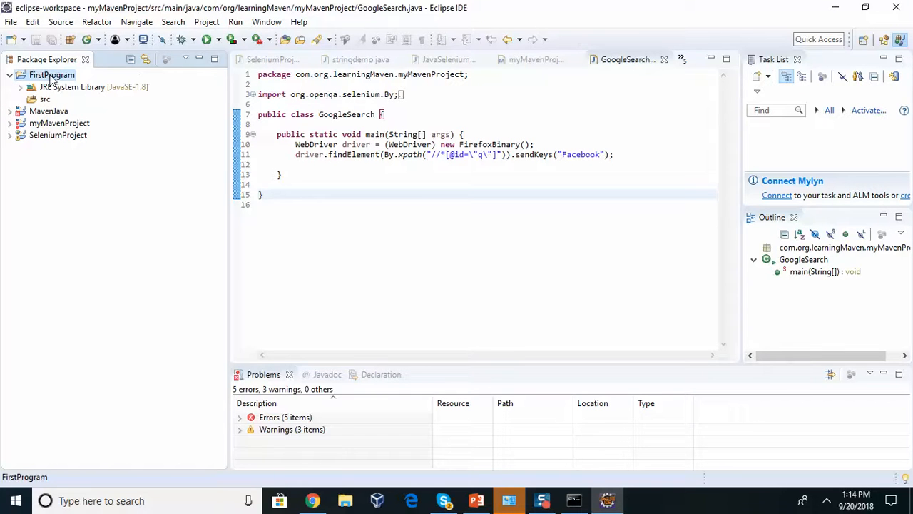
{"action": "right_click", "coordinate": [52, 77]}
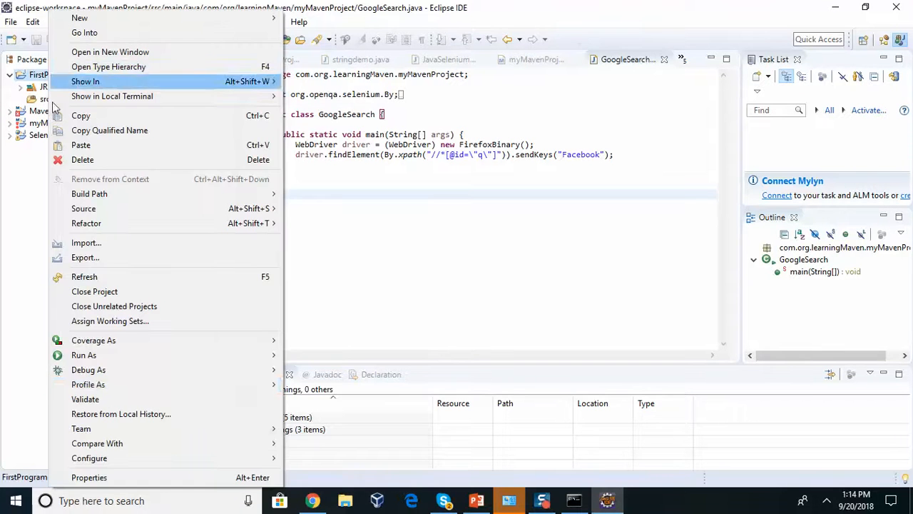
{"action": "left_click", "coordinate": [93, 479]}
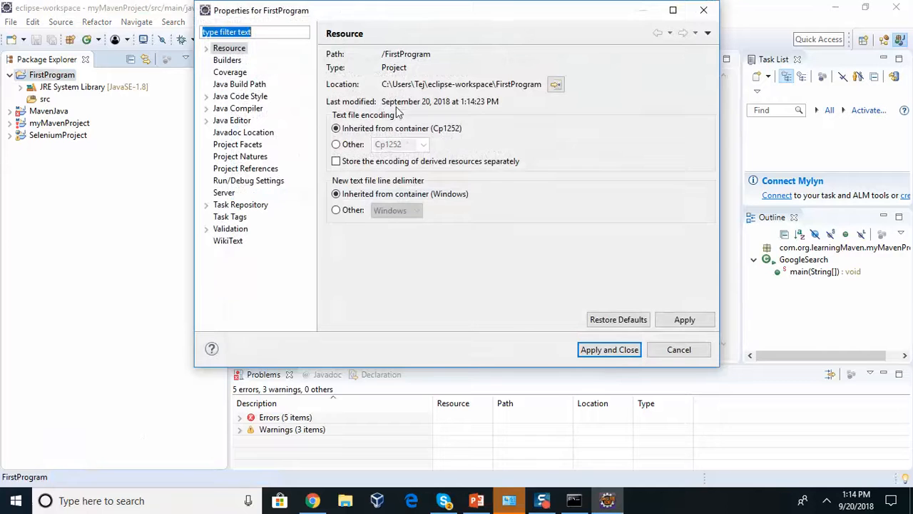
{"action": "left_click_drag", "start_coordinate": [542, 84], "coordinate": [380, 86]}
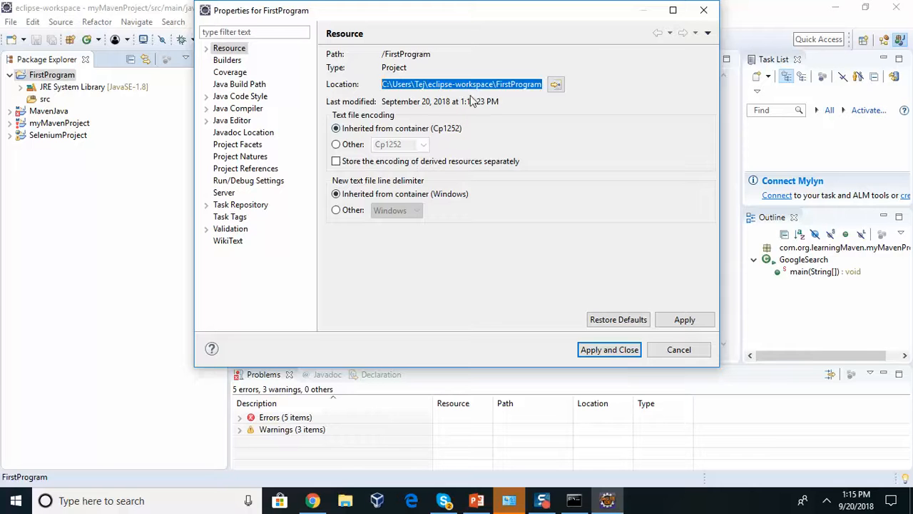
{"action": "left_click", "coordinate": [675, 350]}
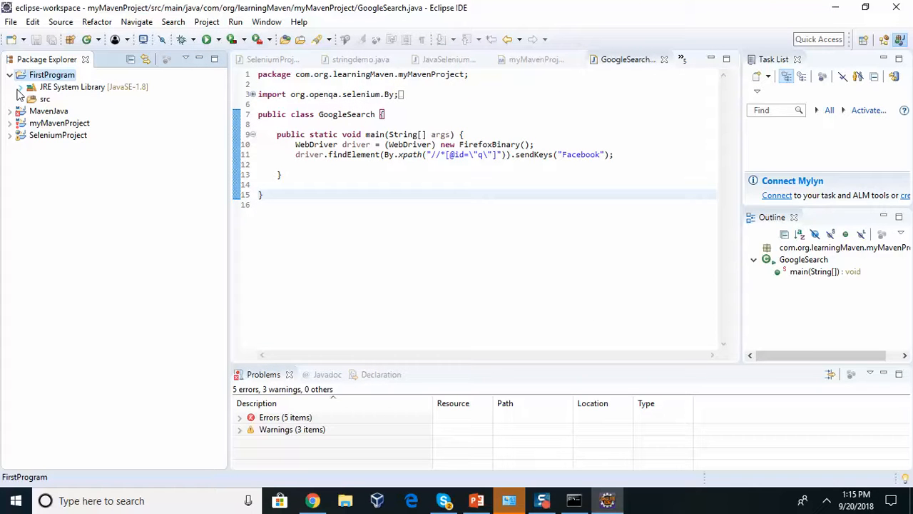
{"action": "left_click", "coordinate": [20, 86]}
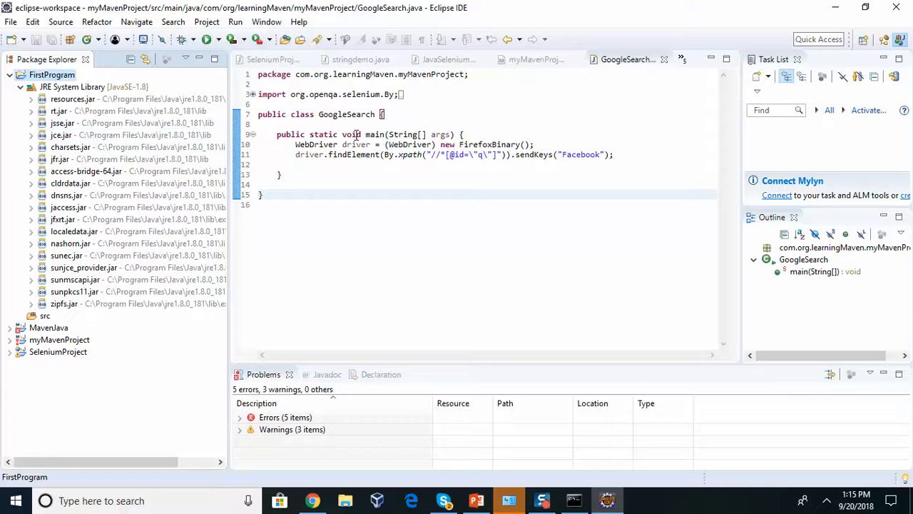
{"action": "left_click", "coordinate": [377, 134]}
{"action": "left_click", "coordinate": [346, 144]}
{"action": "double_click", "coordinate": [346, 144]}
{"action": "left_click_drag", "start_coordinate": [288, 114], "coordinate": [328, 115]}
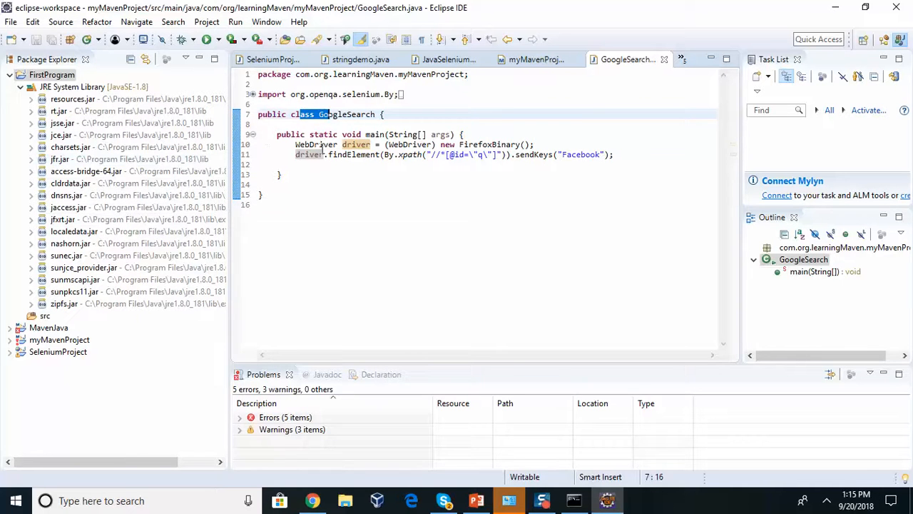
{"action": "left_click", "coordinate": [21, 87]}
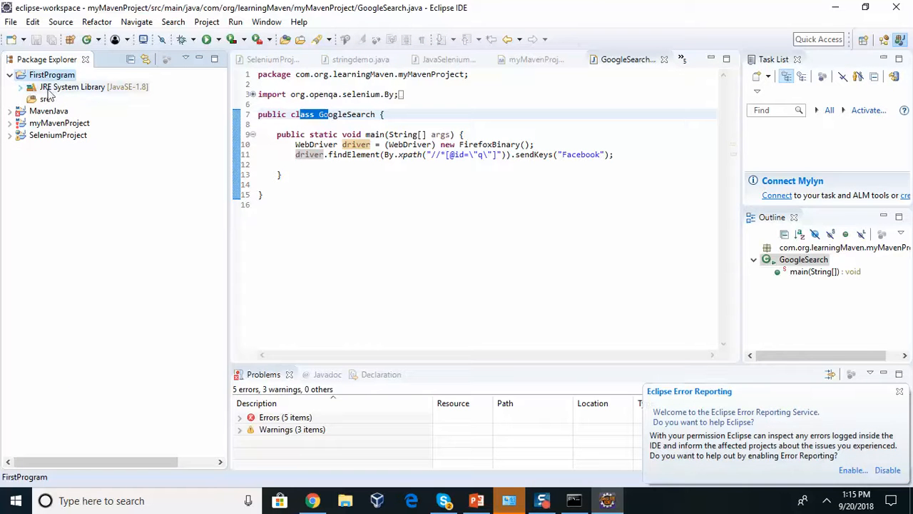
{"action": "left_click", "coordinate": [21, 89]}
{"action": "left_click", "coordinate": [22, 88]}
{"action": "left_click", "coordinate": [44, 100]}
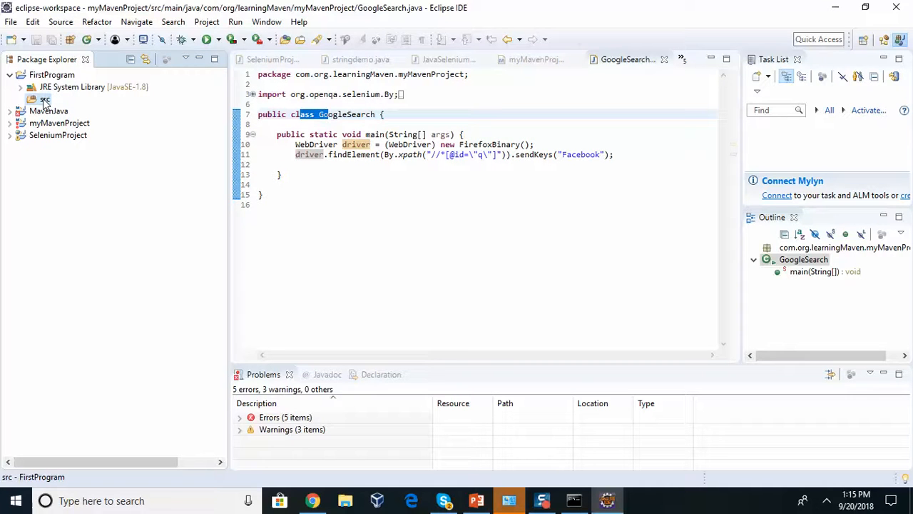
Bring up the src folder's actions, then expand and collapse the MavenJava project
{"action": "right_click", "coordinate": [45, 101]}
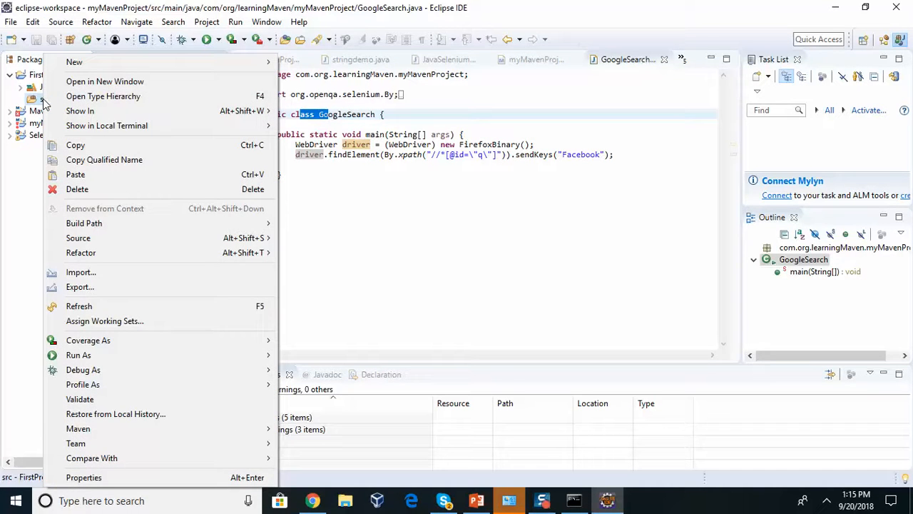
{"action": "left_click", "coordinate": [5, 106]}
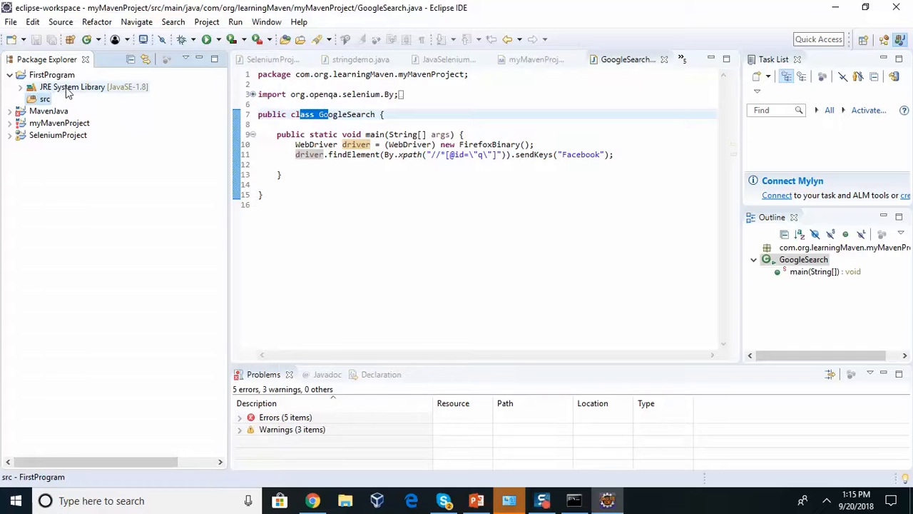
{"action": "left_click", "coordinate": [11, 112]}
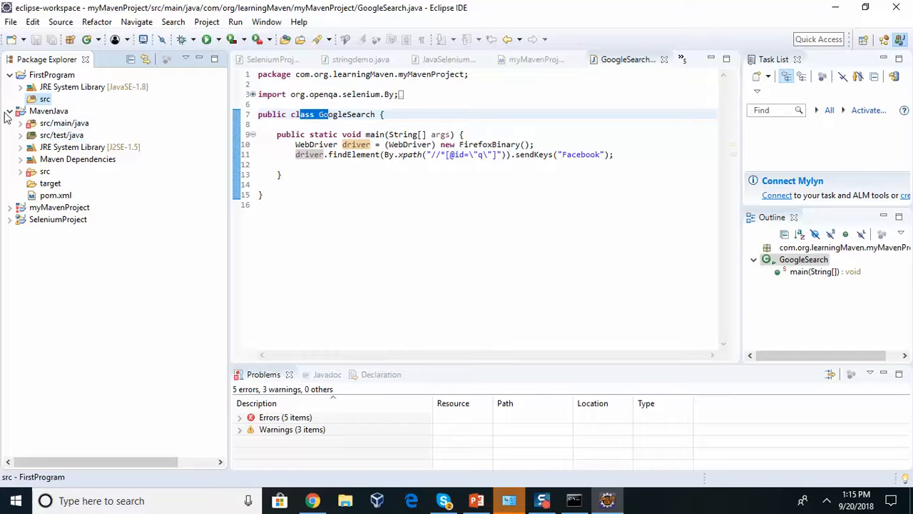
{"action": "left_click", "coordinate": [10, 111]}
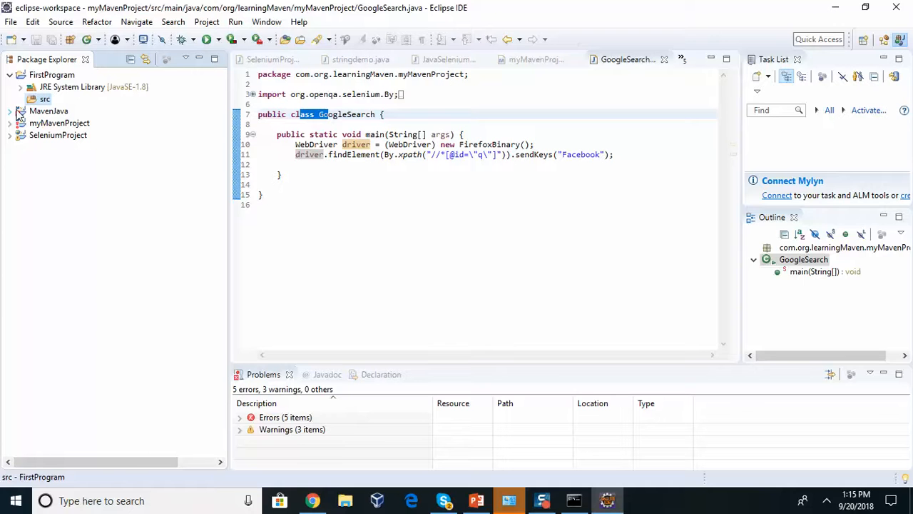
Show the New submenu for the src folder, then reopen the src folder's actions
{"action": "right_click", "coordinate": [56, 103]}
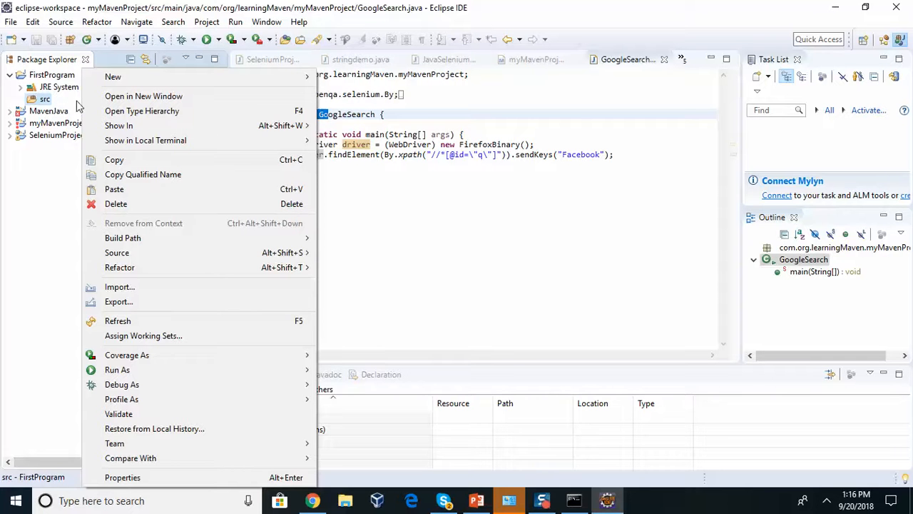
{"action": "mouse_move", "coordinate": [192, 78]}
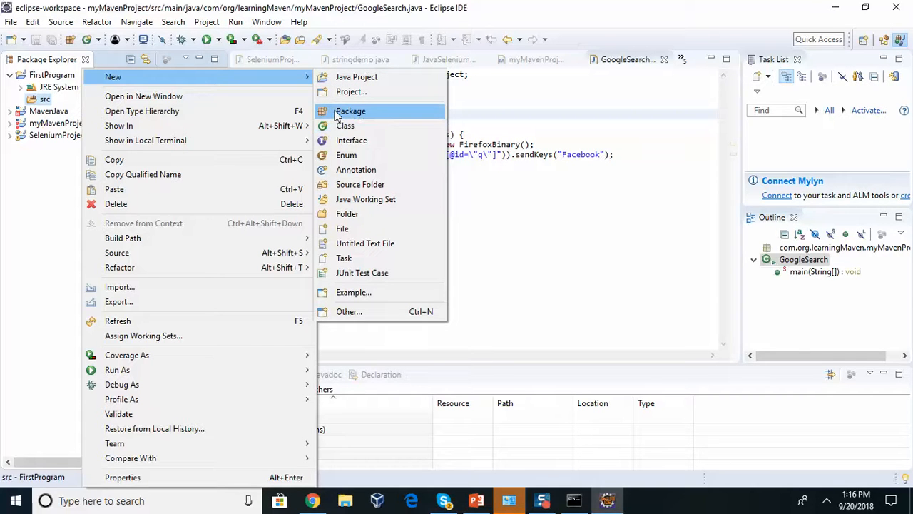
{"action": "left_click", "coordinate": [540, 145]}
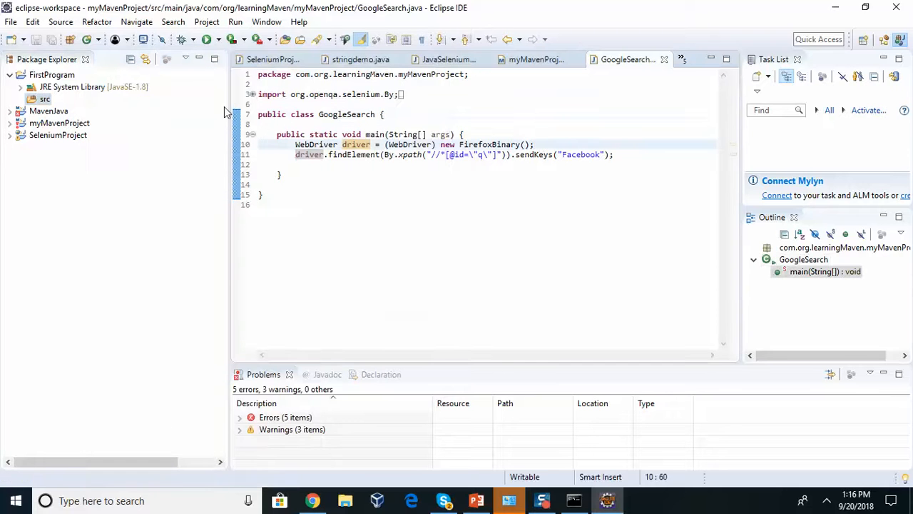
{"action": "right_click", "coordinate": [43, 100]}
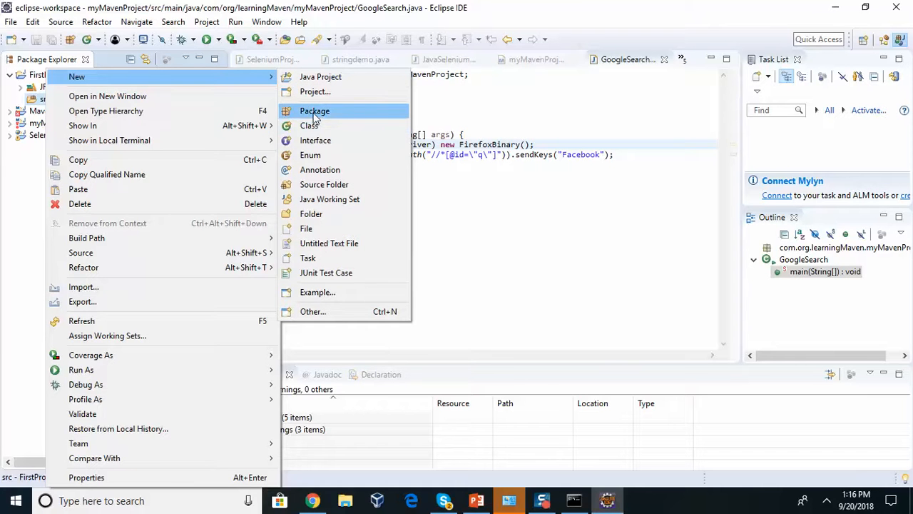
Add a package named 'firstpackage' to FirstProgram's src folder via New > Package
{"action": "left_click", "coordinate": [315, 112]}
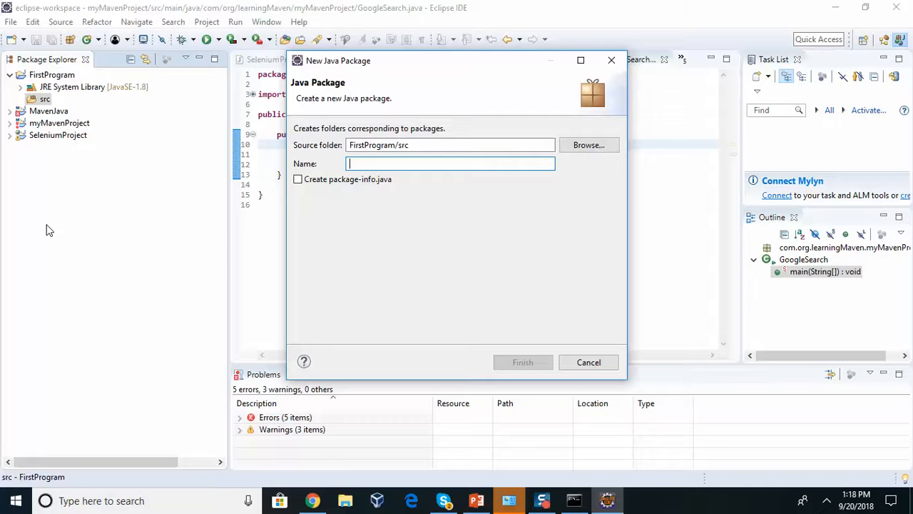
{"action": "type", "text": "FP"}
{"action": "key", "text": "BackSpace"}
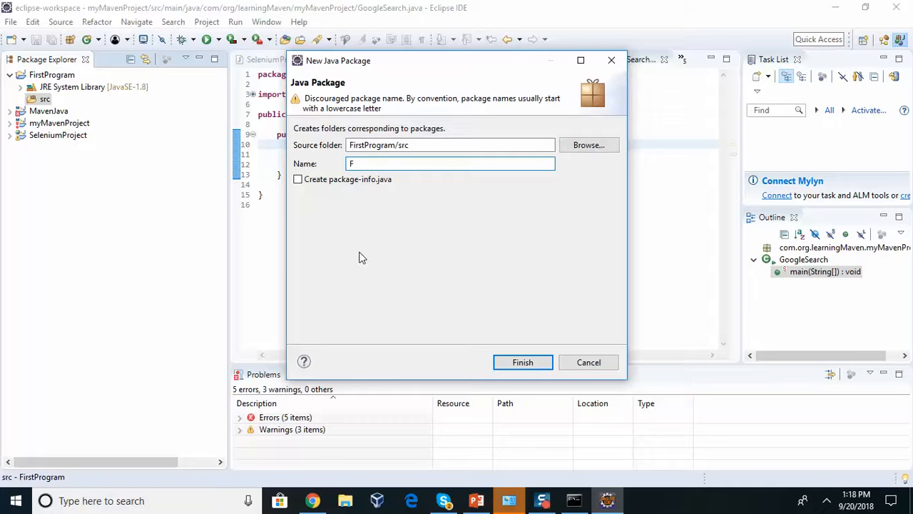
{"action": "key", "text": "BackSpace"}
{"action": "type", "text": "F"}
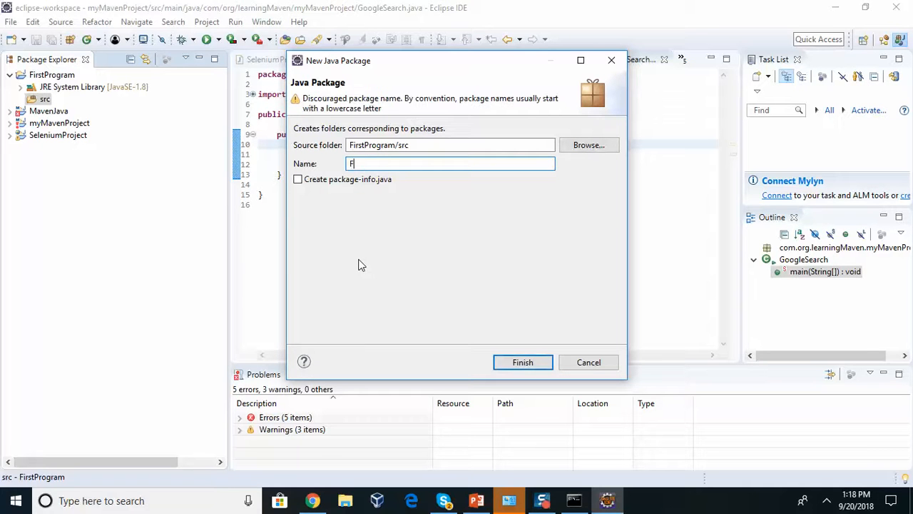
{"action": "key", "text": "BackSpace"}
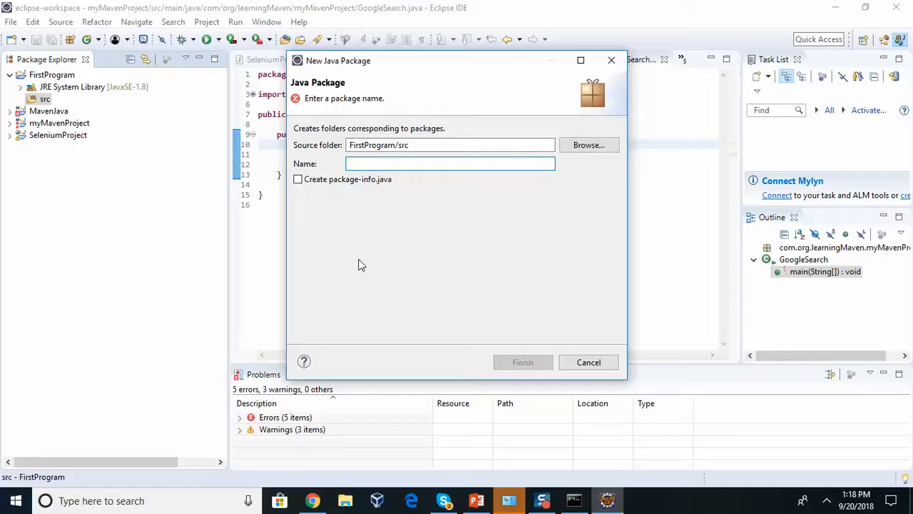
{"action": "type", "text": "firstp"}
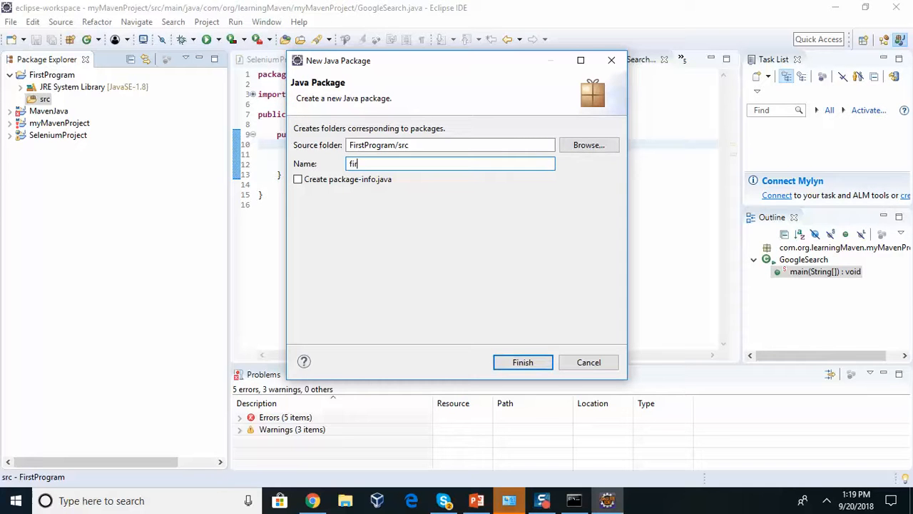
{"action": "type", "text": "ge"}
{"action": "left_click", "coordinate": [523, 362]}
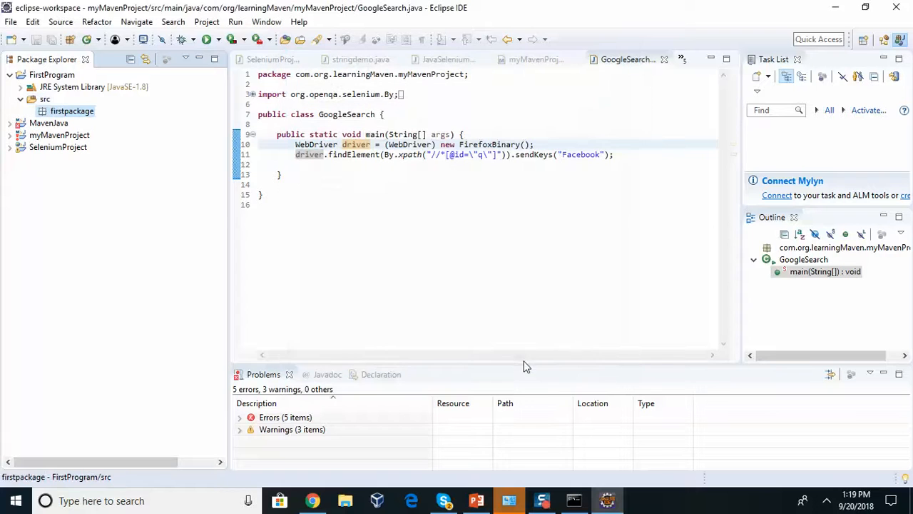
Start a new Java class in firstpackage, beginning its name with 'J'
{"action": "right_click", "coordinate": [55, 116]}
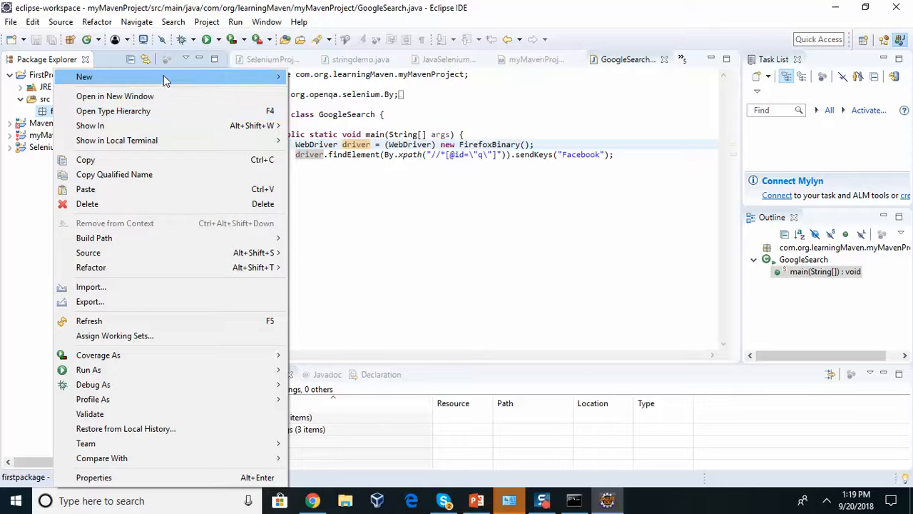
{"action": "mouse_move", "coordinate": [166, 80]}
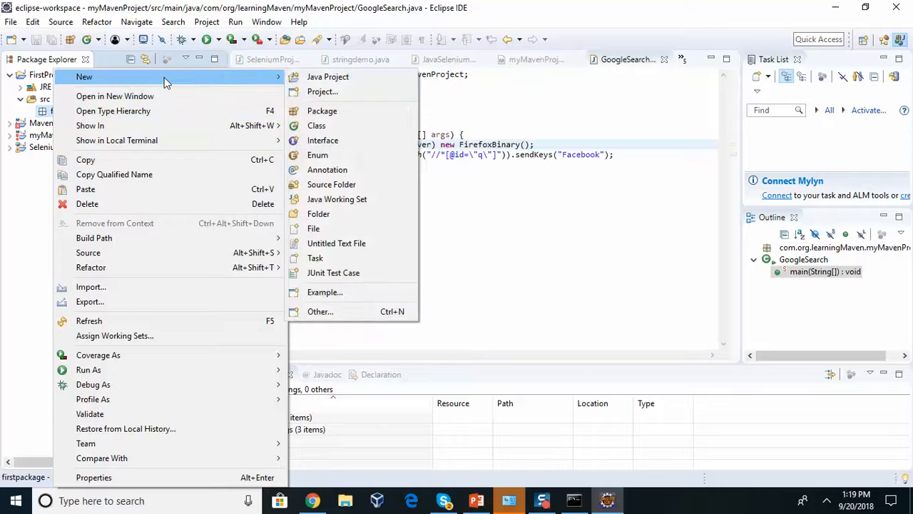
{"action": "left_click", "coordinate": [317, 126]}
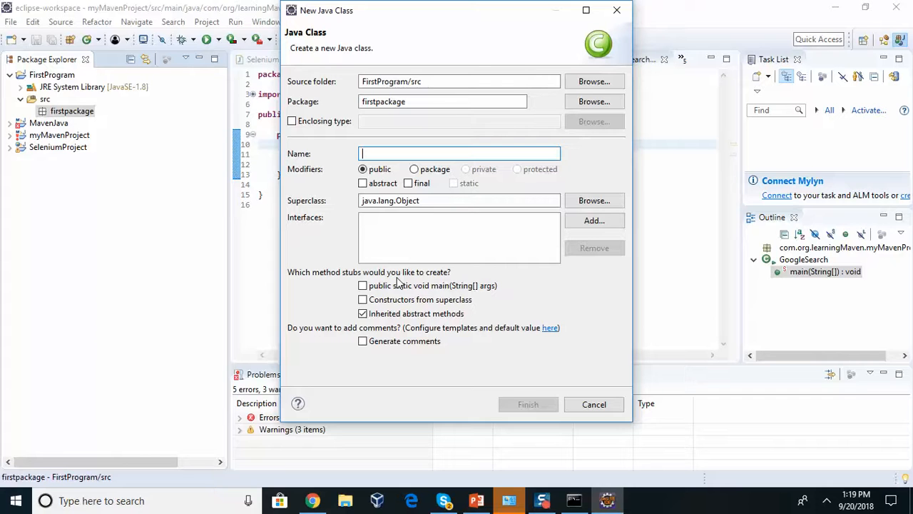
{"action": "type", "text": "J"}
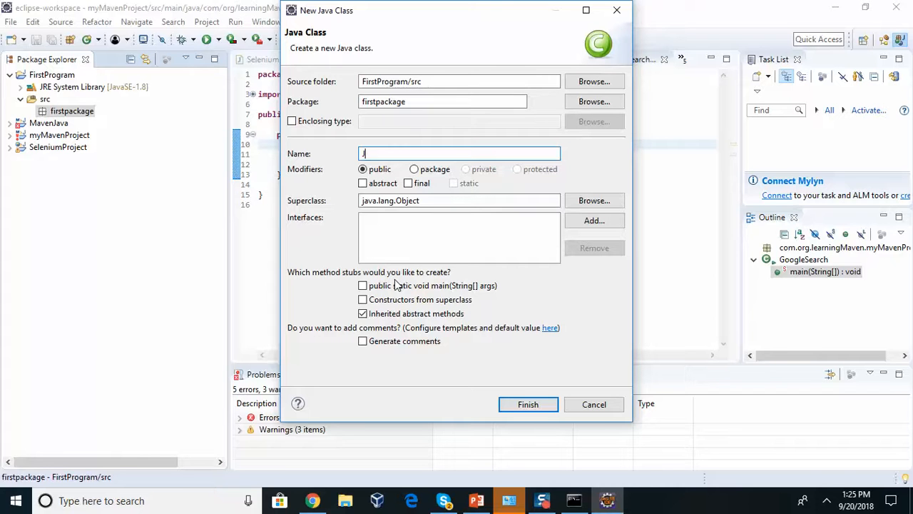
Replace the placeholder letter with the class name 'firstpackage' and finish the New Java Class dialog
{"action": "key", "text": "BackSpace"}
{"action": "type", "text": "firstpa"}
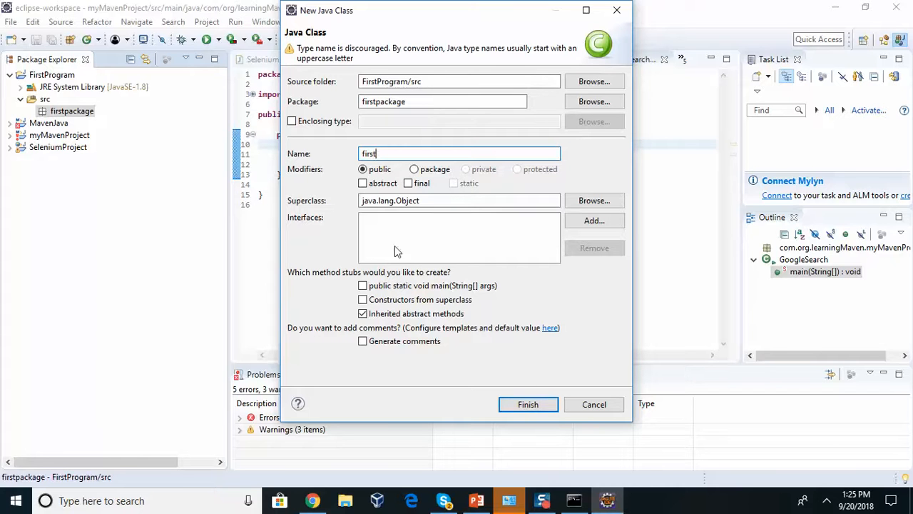
{"action": "type", "text": "ck"}
{"action": "type", "text": "kage"}
{"action": "left_click", "coordinate": [539, 410]}
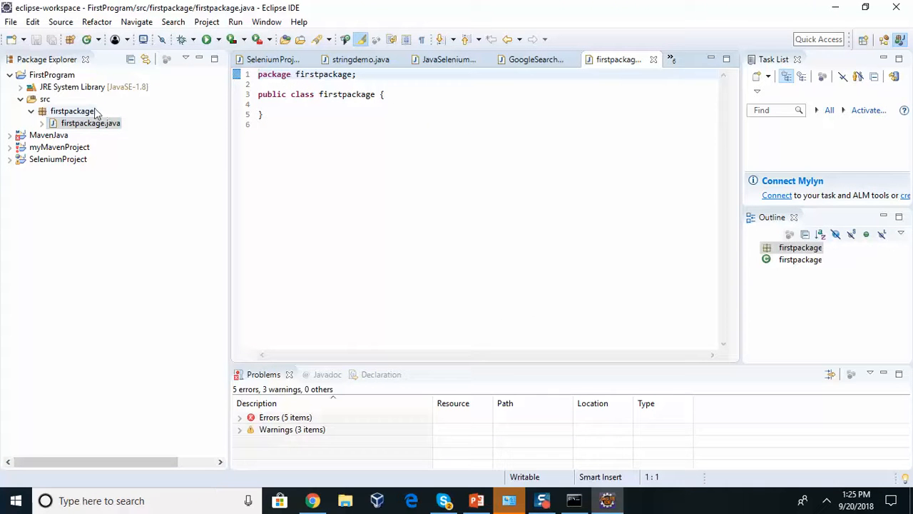
Write a public static void main() declaration with an opening brace inside the class body
{"action": "left_click", "coordinate": [392, 94]}
{"action": "key", "text": "Return"}
{"action": "key", "text": "Return"}
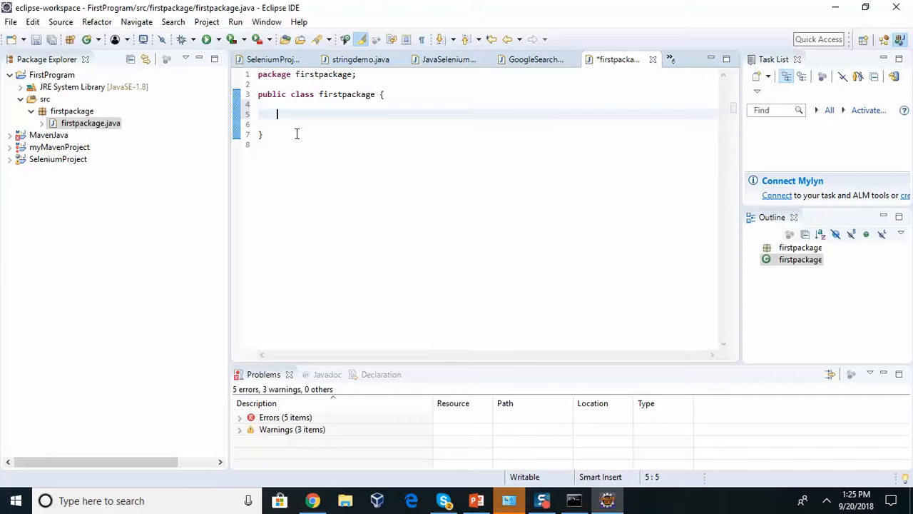
{"action": "type", "text": "public static void main("}
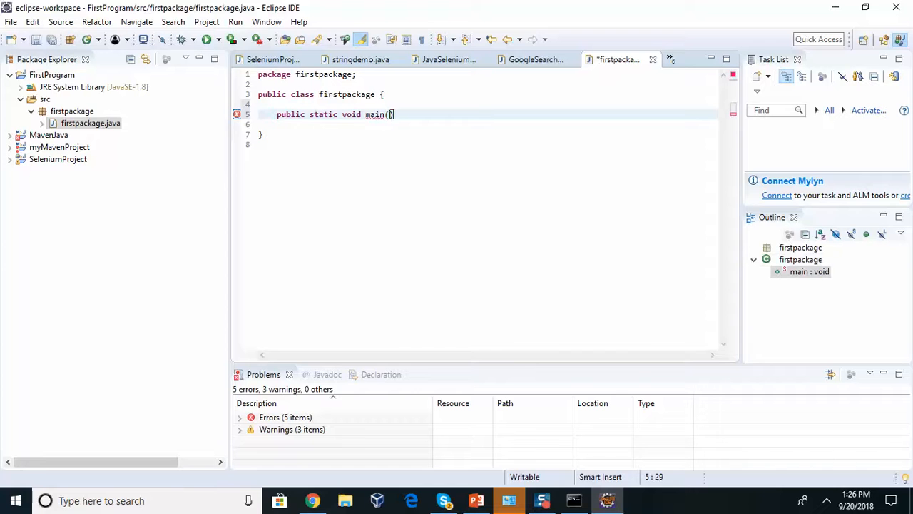
{"action": "type", "text": "String ar"}
{"action": "key", "text": "BackSpace"}
{"action": "key", "text": "BackSpace"}
{"action": "key", "text": "BackSpace"}
{"action": "key", "text": "BackSpace"}
{"action": "key", "text": "BackSpace"}
{"action": "key", "text": "BackSpace"}
{"action": "key", "text": "BackSpace"}
{"action": "key", "text": "BackSpace"}
{"action": "key", "text": "BackSpace"}
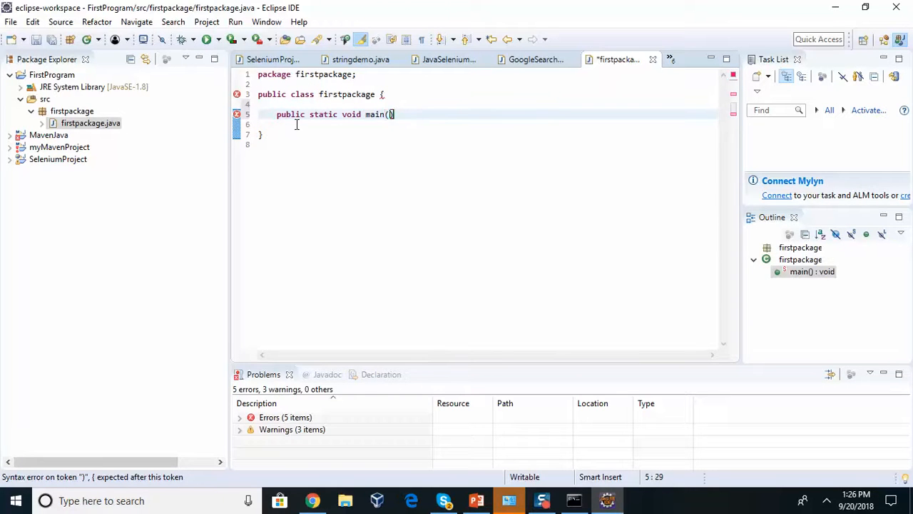
{"action": "key", "text": "Return"}
{"action": "type", "text": "{"}
{"action": "key", "text": "Return"}
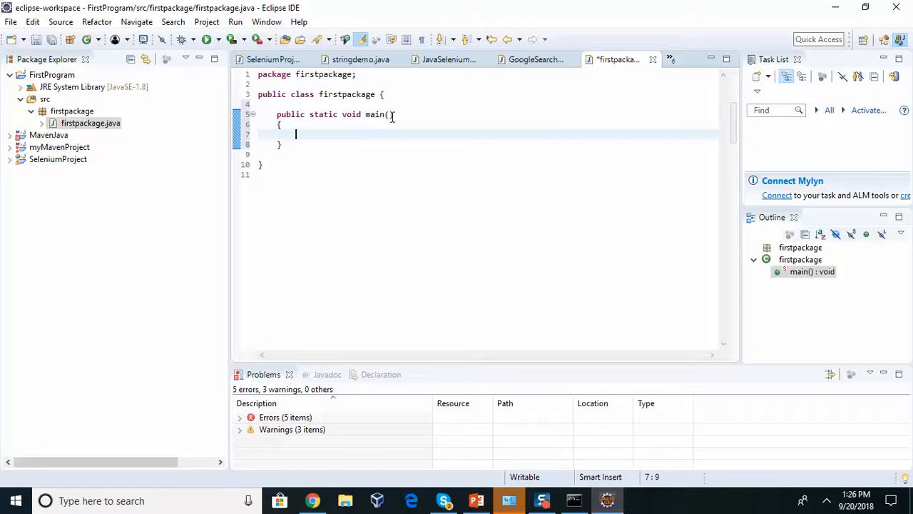
Highlight the 'public static void' and 'public class' keywords, then return to main's body
{"action": "left_click_drag", "start_coordinate": [277, 114], "coordinate": [366, 114]}
{"action": "left_click_drag", "start_coordinate": [314, 94], "coordinate": [242, 103]}
{"action": "left_click", "coordinate": [340, 124]}
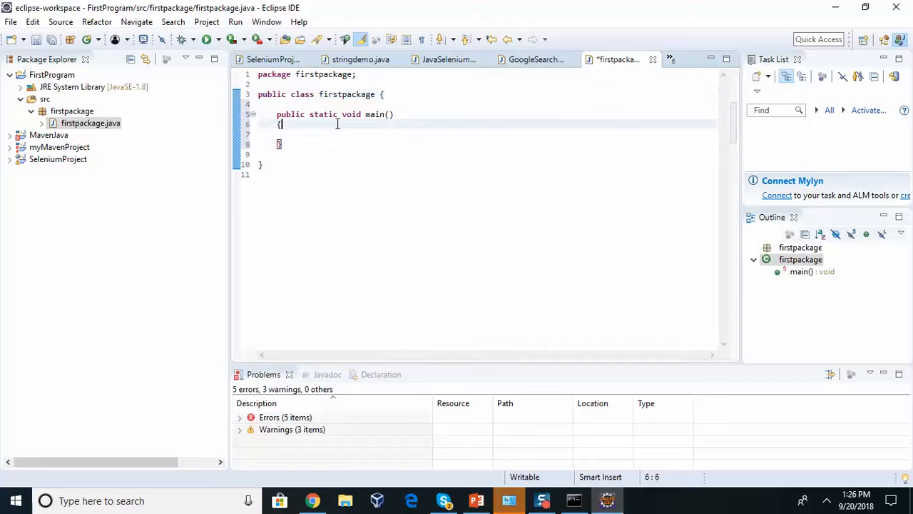
Expand myMavenProject's src main and test folders and the MavenJava project in Package Explorer
{"action": "left_click", "coordinate": [8, 147]}
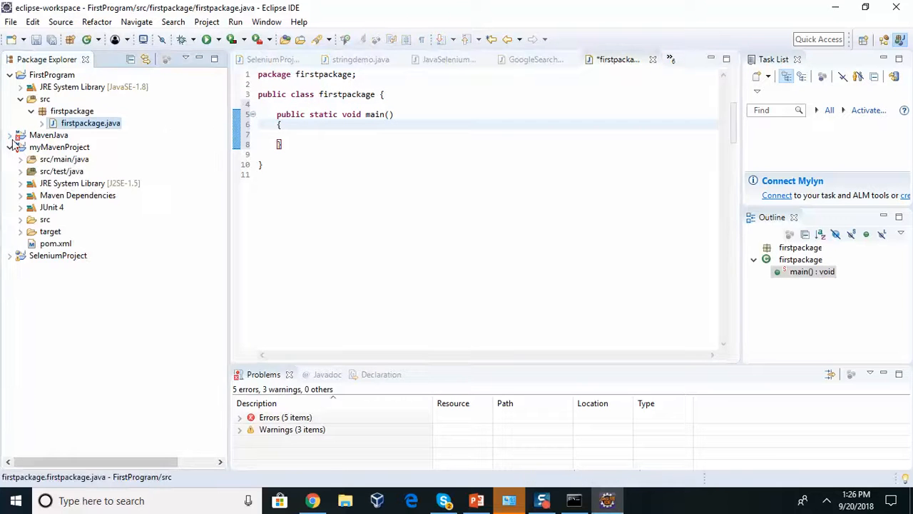
{"action": "left_click", "coordinate": [21, 220]}
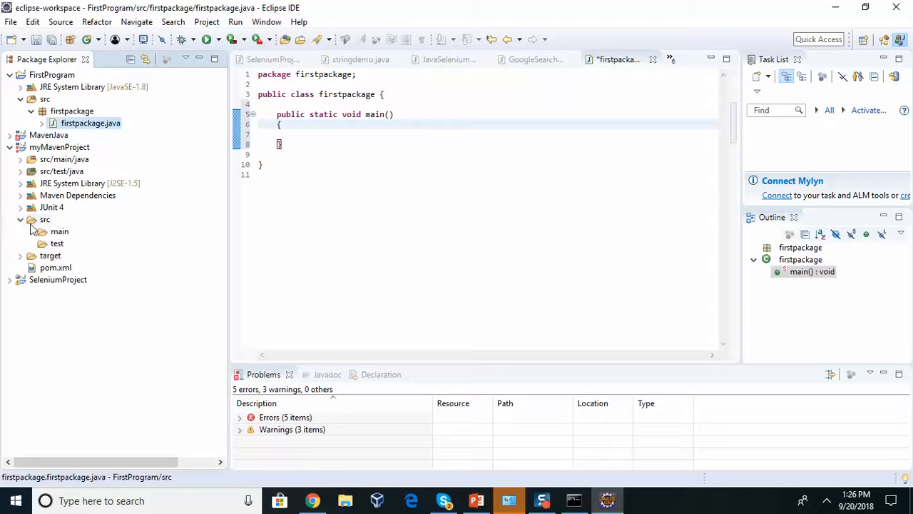
{"action": "left_click", "coordinate": [43, 236]}
{"action": "left_click", "coordinate": [54, 243]}
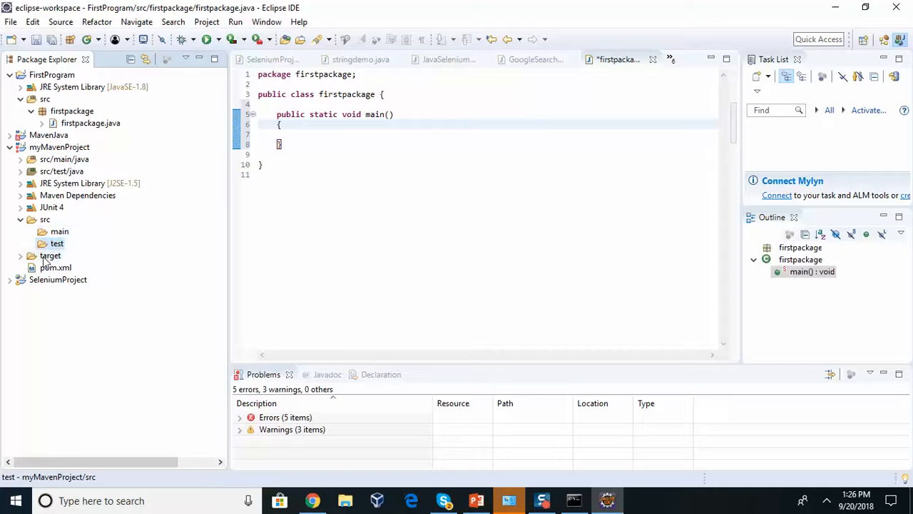
{"action": "left_click", "coordinate": [10, 135]}
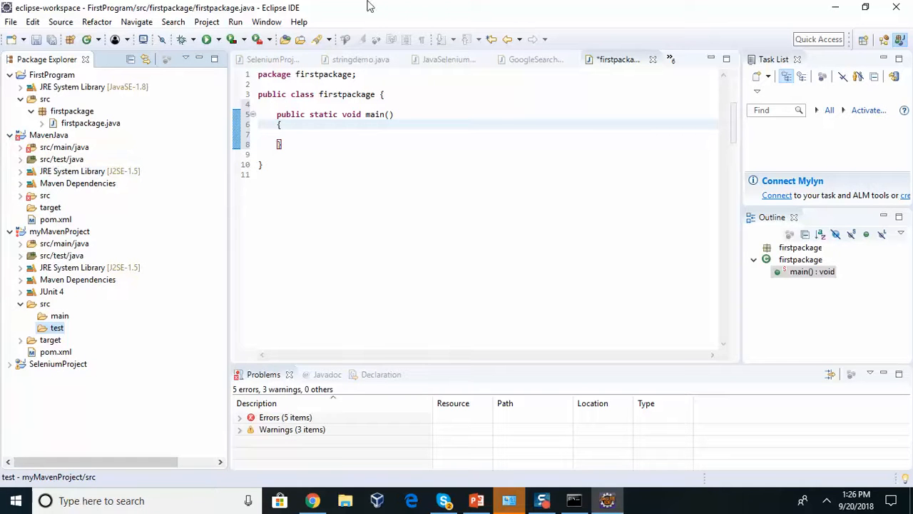
Compare stringdemo.java's main(String args[]) signature with SeleniumProject.java
{"action": "left_click", "coordinate": [353, 61]}
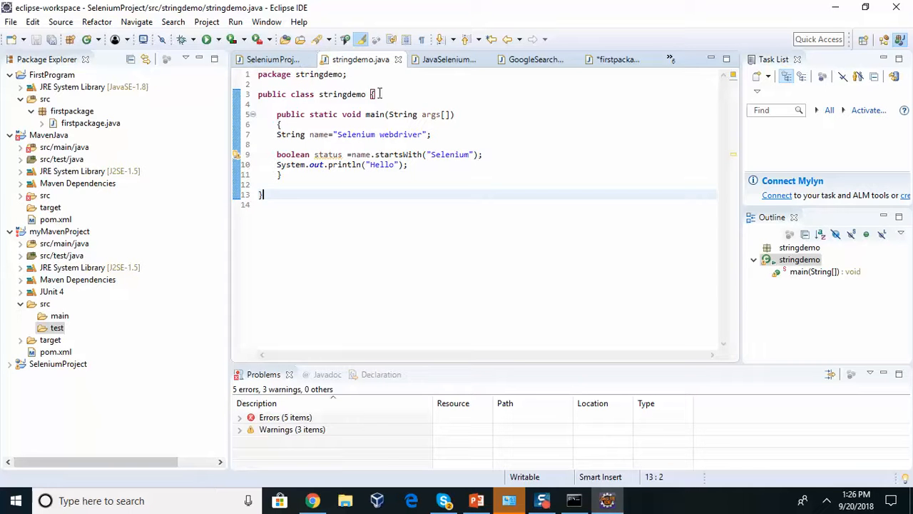
{"action": "left_click_drag", "start_coordinate": [390, 115], "coordinate": [454, 116]}
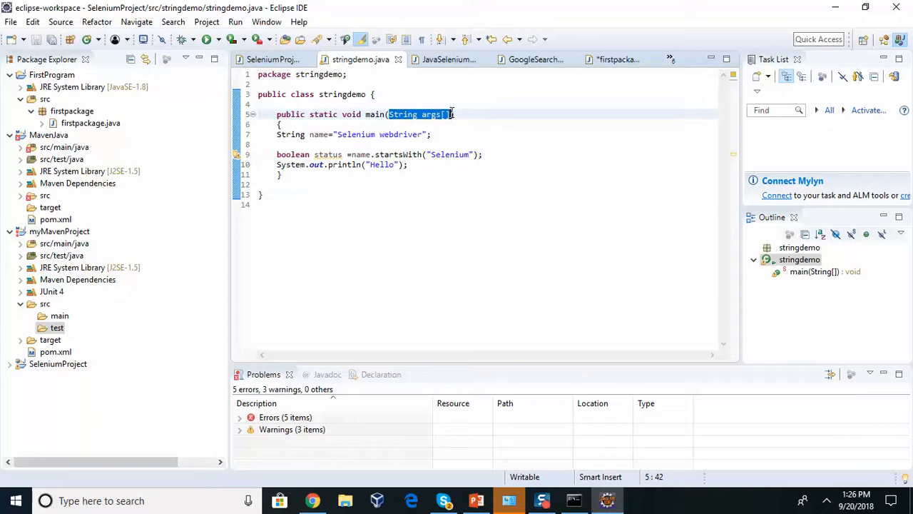
{"action": "left_click", "coordinate": [264, 60]}
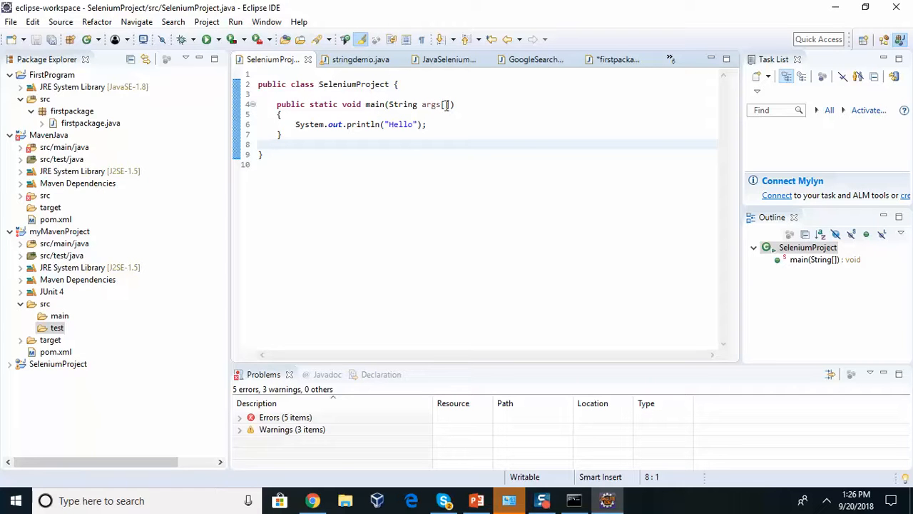
{"action": "left_click", "coordinate": [353, 62]}
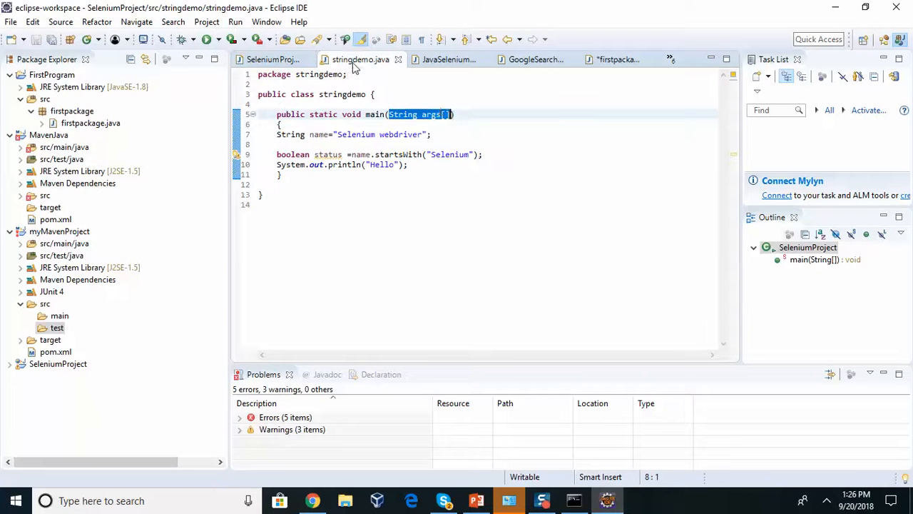
{"action": "left_click", "coordinate": [423, 115]}
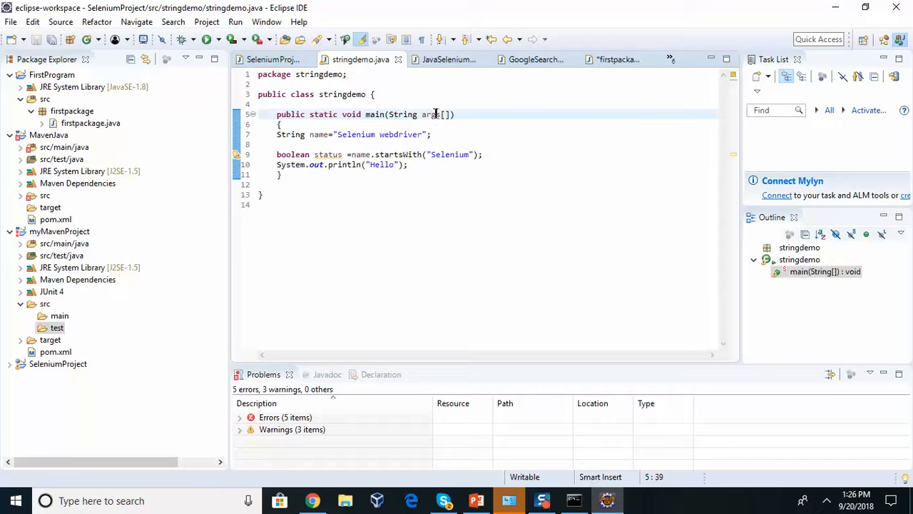
Type two lines of scratch text below stringdemo's class, delete them, and return to SeleniumProject.java
{"action": "left_click", "coordinate": [393, 232]}
{"action": "key", "text": "Return"}
{"action": "type", "text": "scksack"}
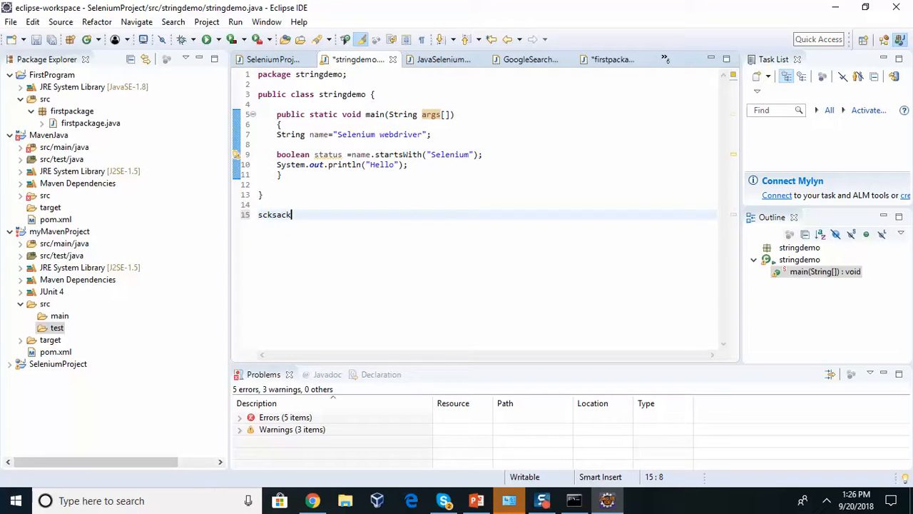
{"action": "key", "text": "Return"}
{"action": "type", "text": "czxczxc,"}
{"action": "key", "text": "Return"}
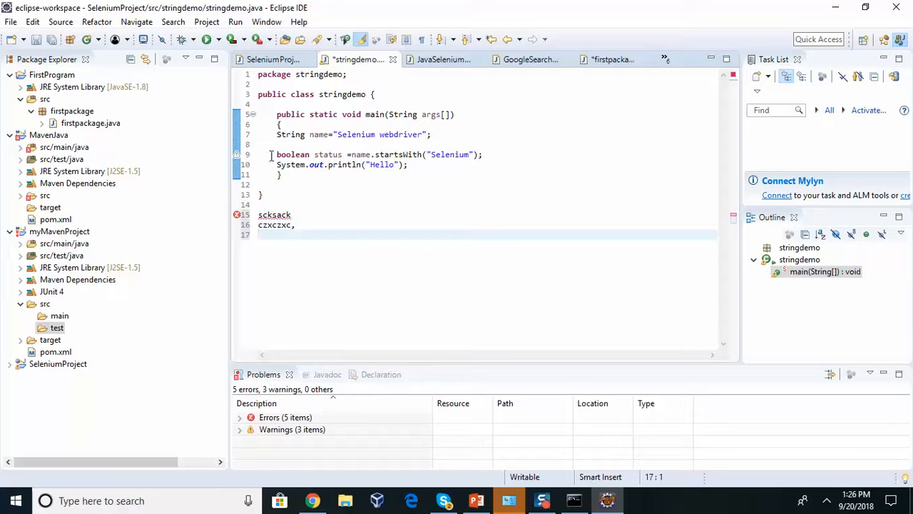
{"action": "left_click_drag", "start_coordinate": [308, 228], "coordinate": [259, 215]}
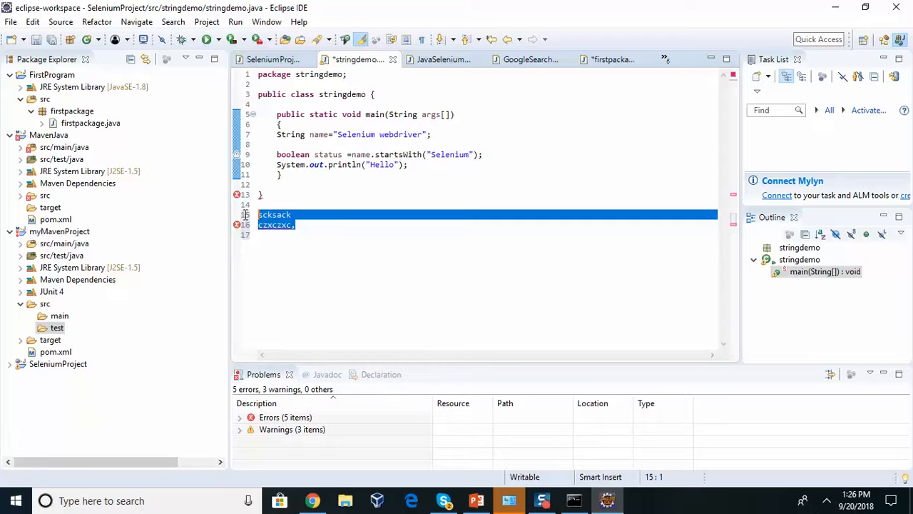
{"action": "key", "text": "Delete"}
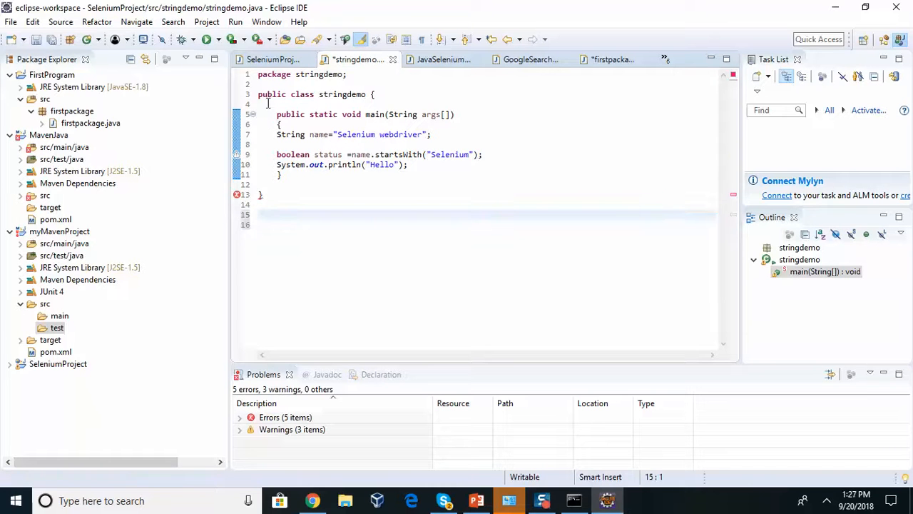
{"action": "left_click", "coordinate": [267, 60]}
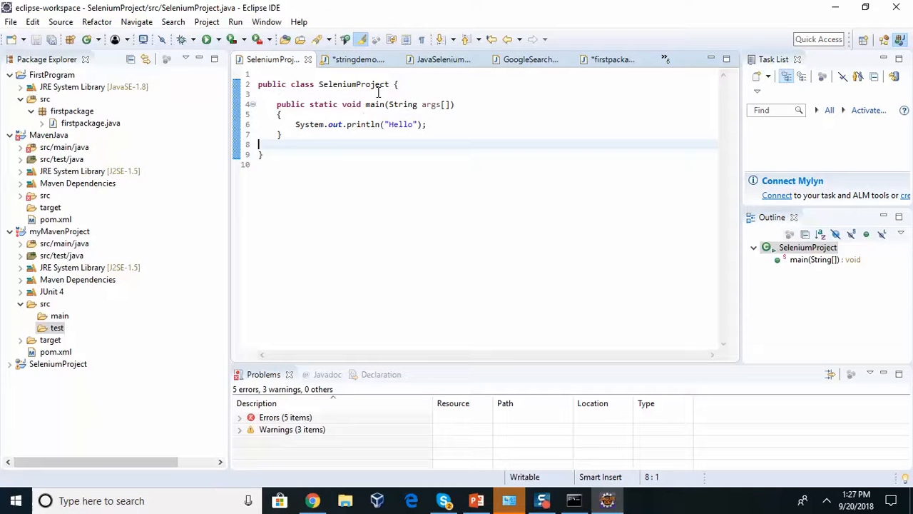
Back in firstpackage.java, type 'String args[]' between main's parentheses
{"action": "left_click", "coordinate": [617, 61]}
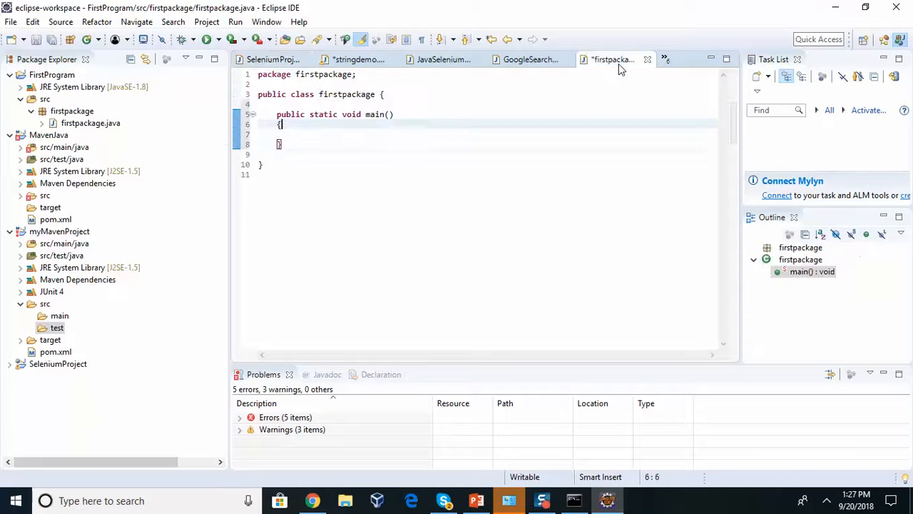
{"action": "left_click", "coordinate": [390, 114]}
{"action": "type", "text": "String ar"}
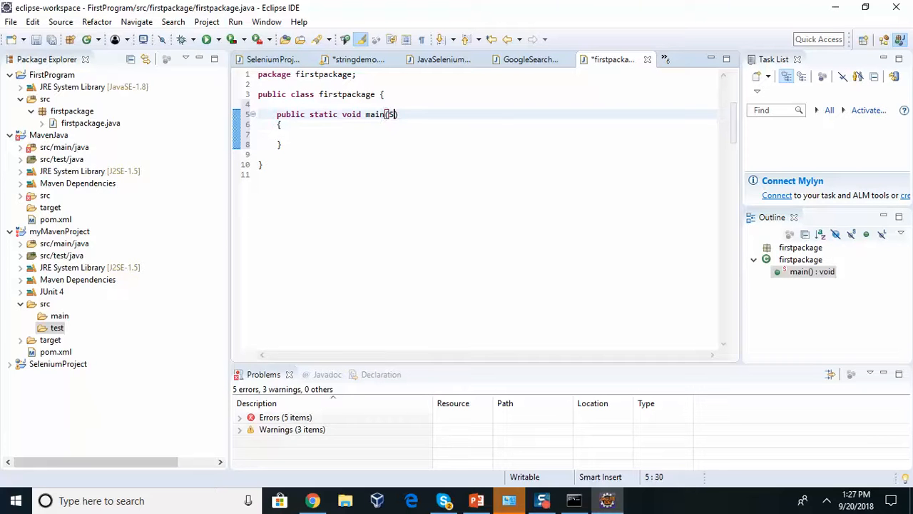
{"action": "type", "text": "gs[]"}
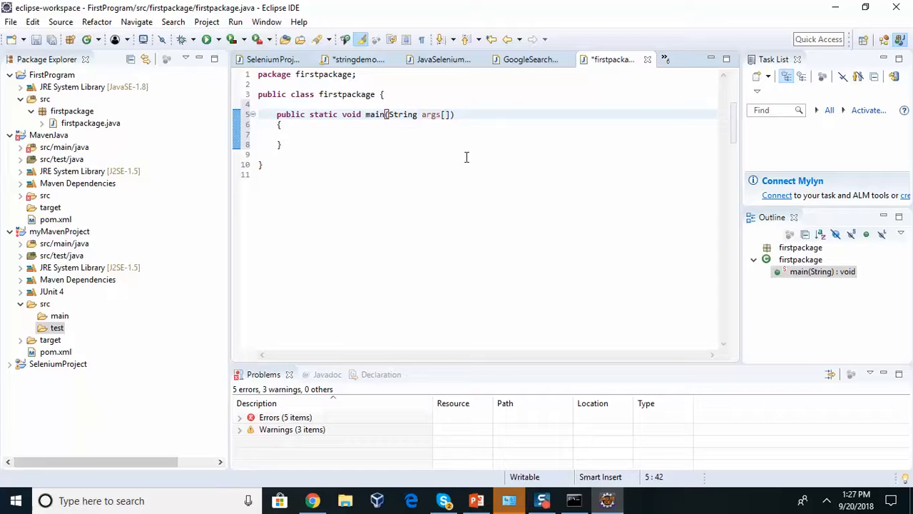
{"action": "left_click", "coordinate": [462, 120]}
Type scratch text below the class, then delete it and the leftover empty line
{"action": "left_click", "coordinate": [432, 114]}
{"action": "left_click", "coordinate": [364, 177]}
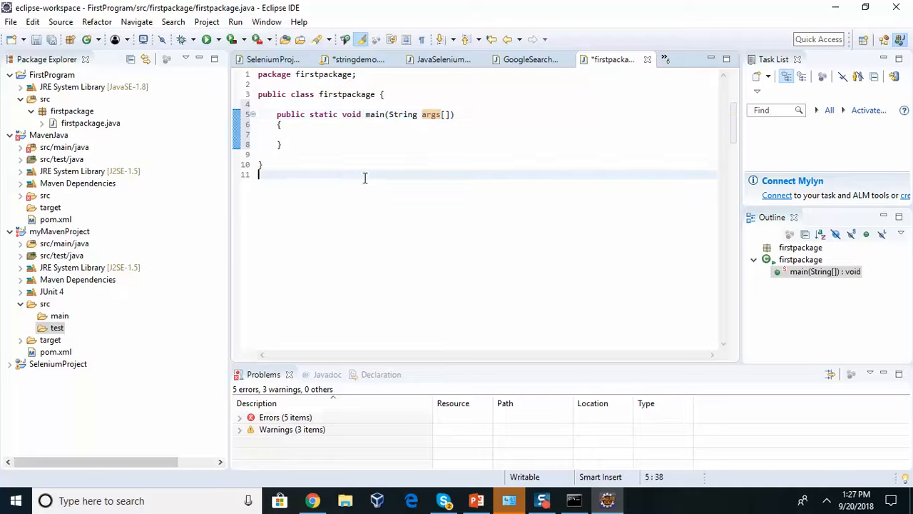
{"action": "key", "text": "Return"}
{"action": "type", "text": "skskfsdf "}
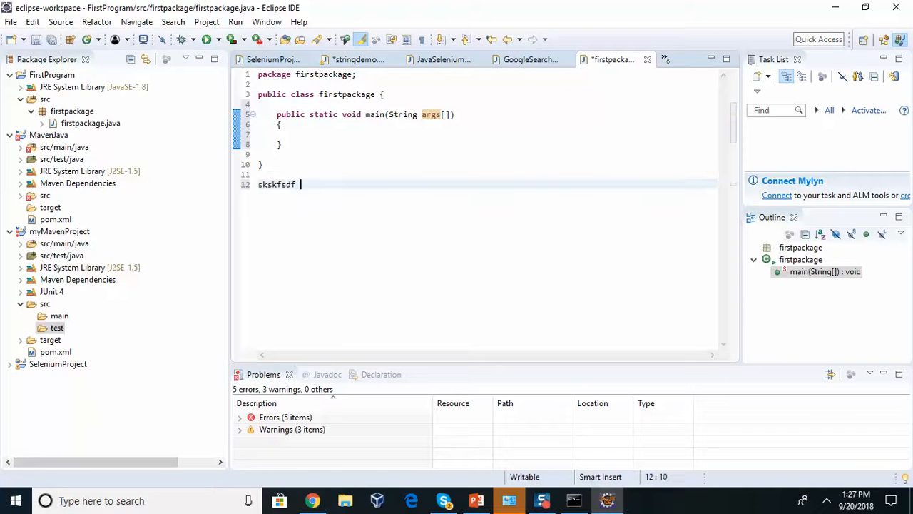
{"action": "type", "text": "sdsadasd dadasdsa"}
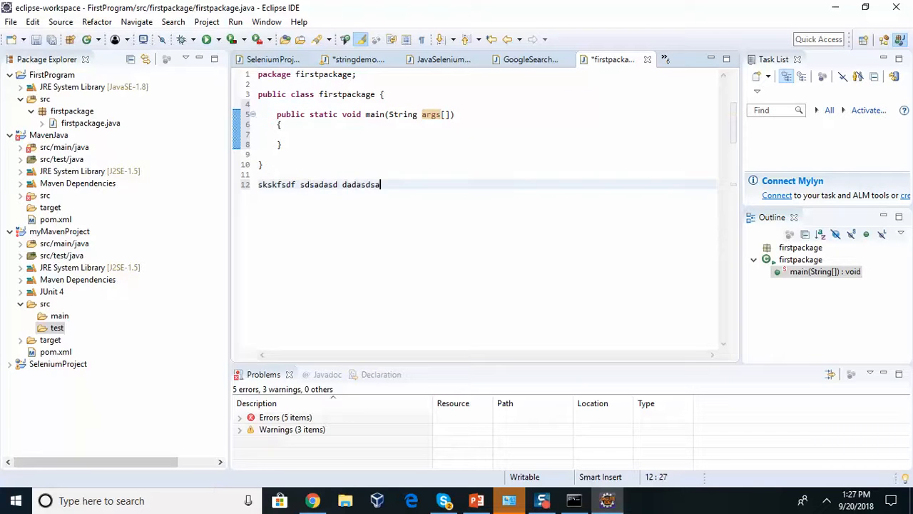
{"action": "key", "text": "Return"}
{"action": "key", "text": "BackSpace"}
{"action": "key", "text": "BackSpace"}
{"action": "key", "text": "BackSpace"}
{"action": "key", "text": "BackSpace"}
{"action": "key", "text": "BackSpace"}
{"action": "key", "text": "BackSpace"}
{"action": "key", "text": "BackSpace"}
{"action": "key", "text": "BackSpace"}
{"action": "key", "text": "BackSpace"}
{"action": "key", "text": "BackSpace"}
{"action": "key", "text": "BackSpace"}
{"action": "key", "text": "BackSpace"}
{"action": "key", "text": "BackSpace"}
{"action": "key", "text": "BackSpace"}
{"action": "key", "text": "BackSpace"}
{"action": "key", "text": "BackSpace"}
{"action": "key", "text": "BackSpace"}
{"action": "key", "text": "BackSpace"}
{"action": "key", "text": "BackSpace"}
{"action": "key", "text": "BackSpace"}
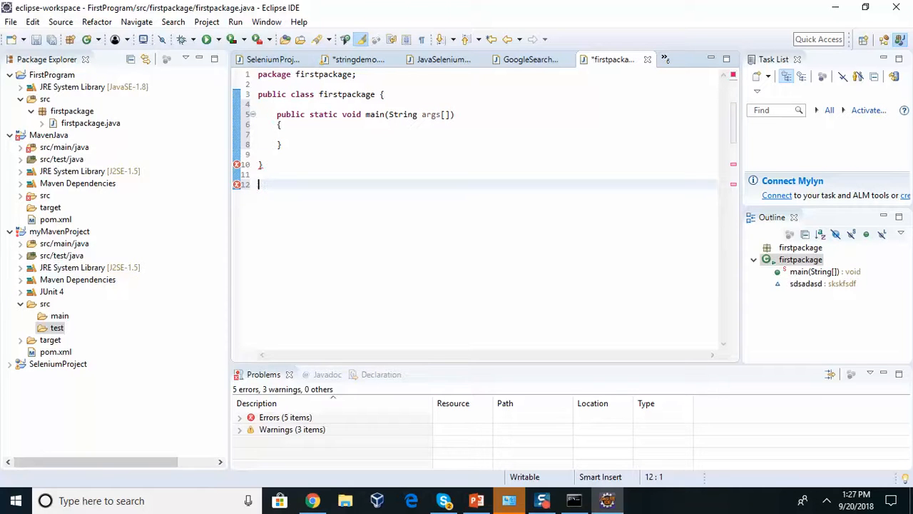
{"action": "key", "text": "BackSpace"}
Inside main, write System.out.println("This is the first program") using content assist for println
{"action": "left_click", "coordinate": [297, 134]}
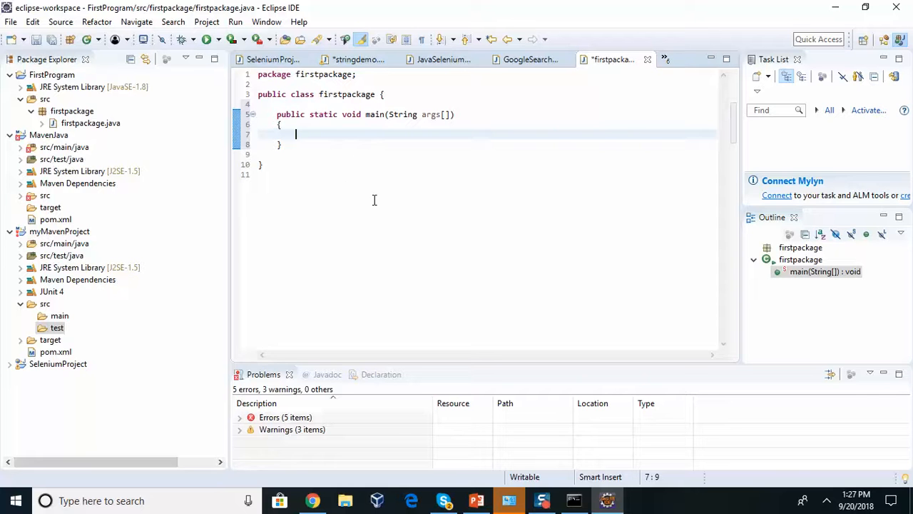
{"action": "type", "text": "System.out"}
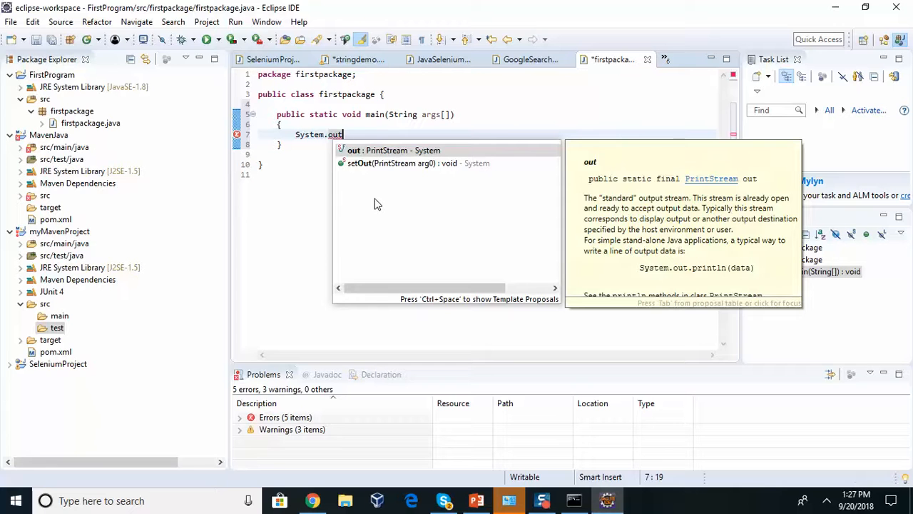
{"action": "type", "text": "."}
{"action": "key", "text": "Return"}
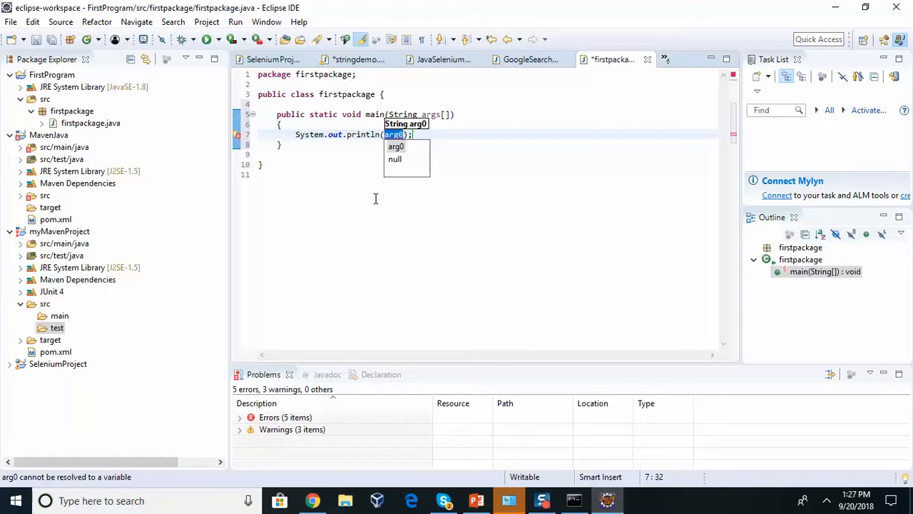
{"action": "key", "text": "BackSpace"}
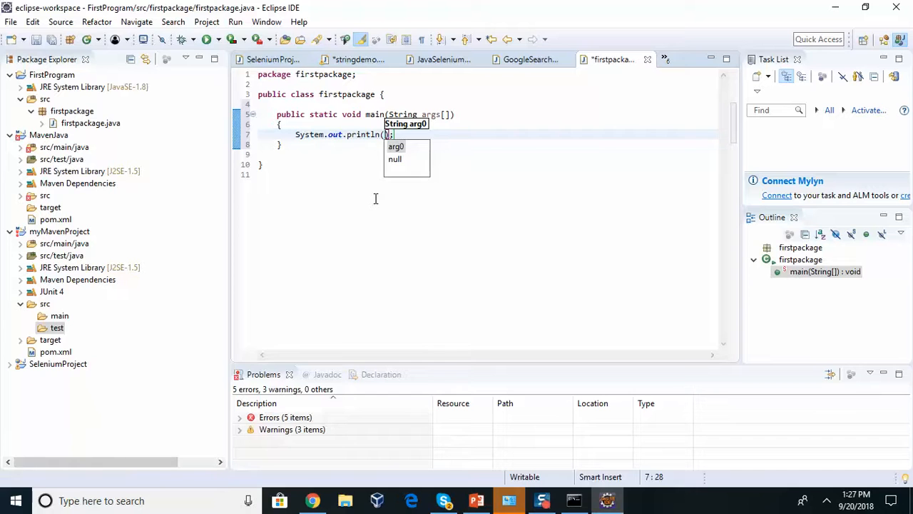
{"action": "type", "text": "\"\""}
{"action": "key", "text": "Right"}
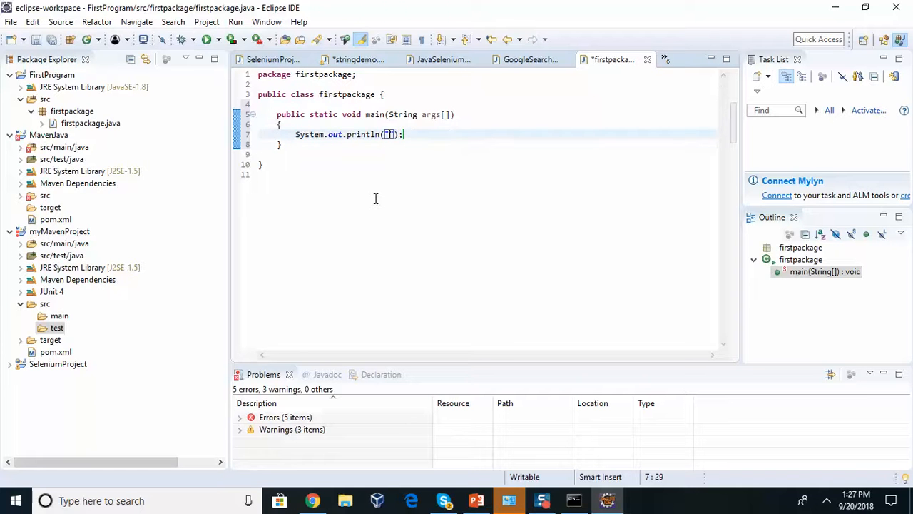
{"action": "type", "text": "This is the first prgra"}
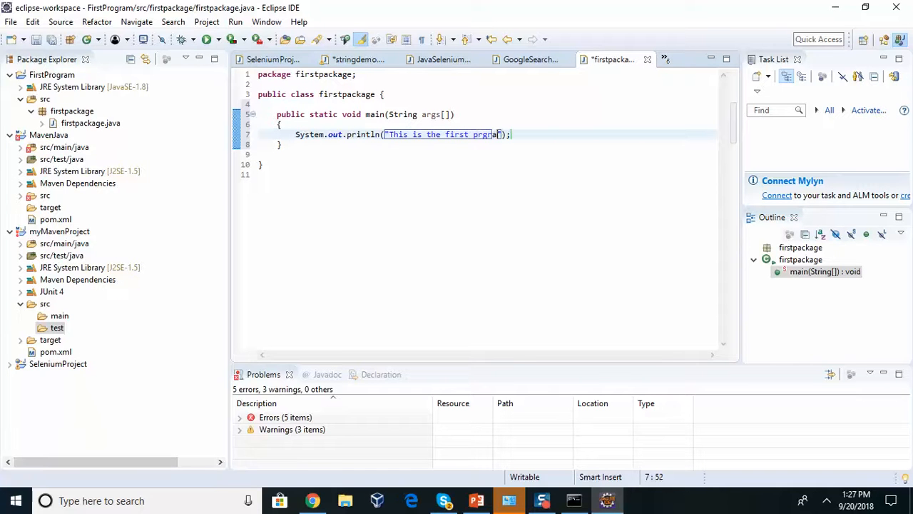
{"action": "key", "text": "BackSpace"}
{"action": "key", "text": "BackSpace"}
{"action": "key", "text": "BackSpace"}
{"action": "key", "text": "BackSpace"}
{"action": "type", "text": "rogram"}
Glance at the launch targets list without running, then select the println call on line 7
{"action": "left_click", "coordinate": [532, 174]}
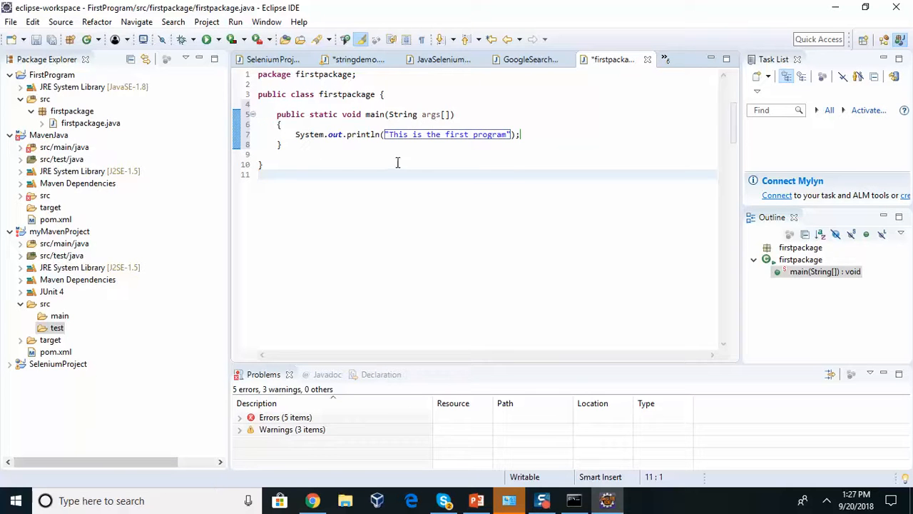
{"action": "left_click", "coordinate": [334, 136]}
{"action": "left_click", "coordinate": [285, 154]}
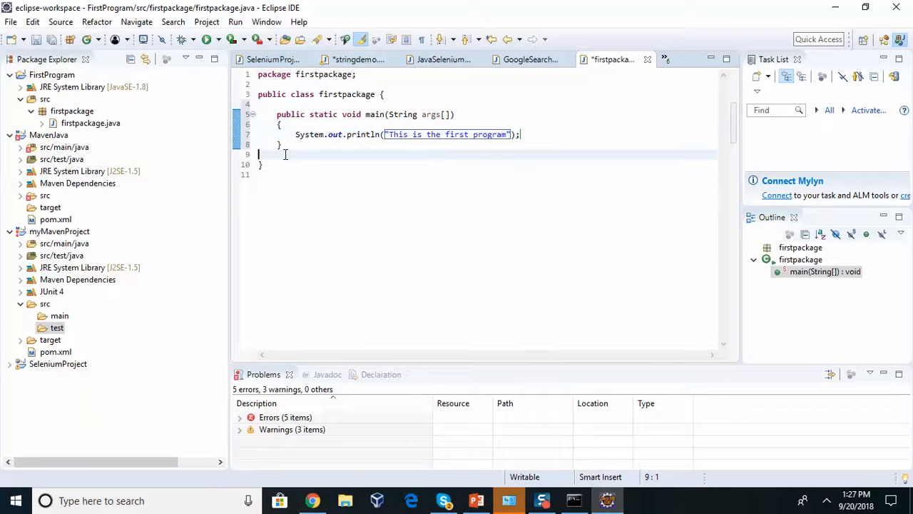
{"action": "left_click", "coordinate": [219, 40]}
{"action": "left_click", "coordinate": [509, 174]}
{"action": "left_click_drag", "start_coordinate": [521, 134], "coordinate": [294, 137]}
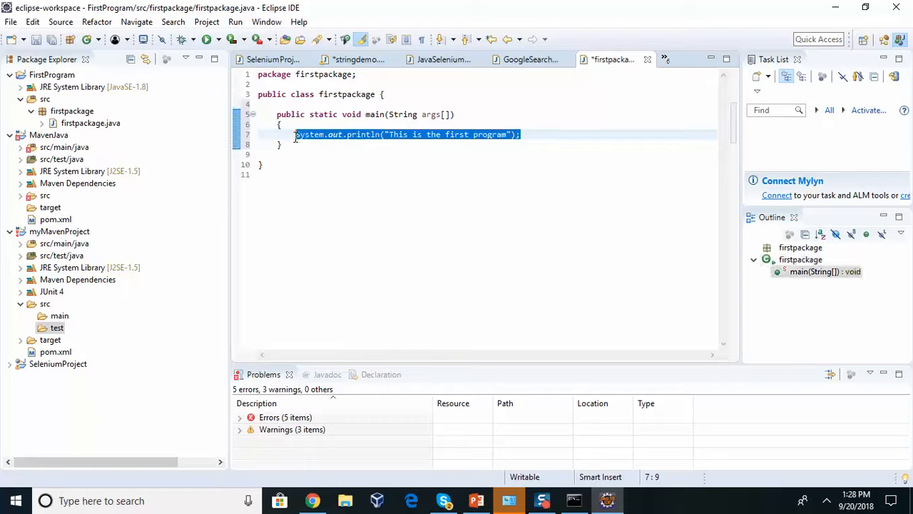
Run firstpackage from the Run toolbar button and confirm saving firstpackage.java with OK
{"action": "left_click", "coordinate": [329, 178]}
{"action": "left_click", "coordinate": [533, 131]}
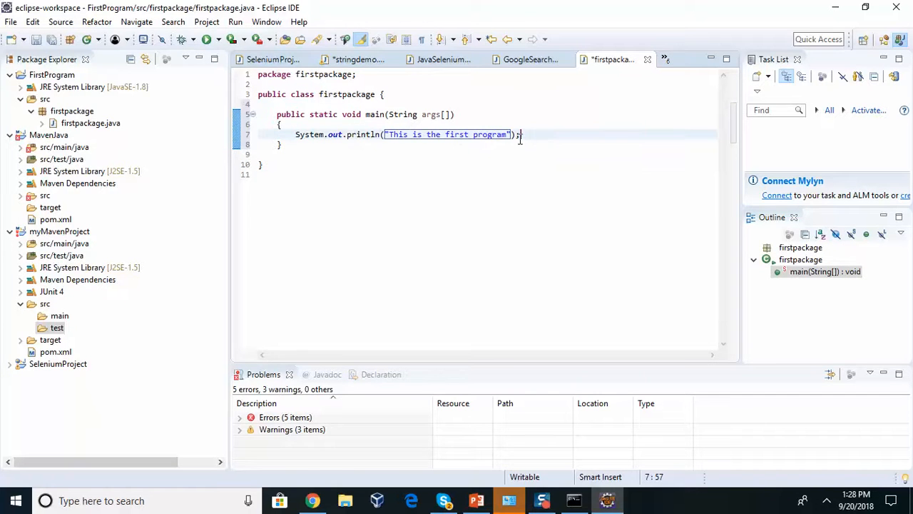
{"action": "left_click", "coordinate": [218, 40]}
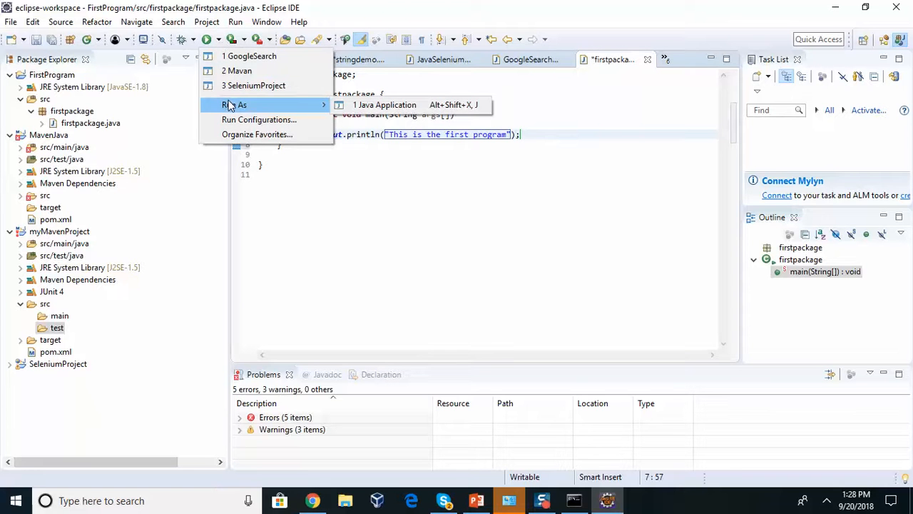
{"action": "left_click", "coordinate": [209, 41]}
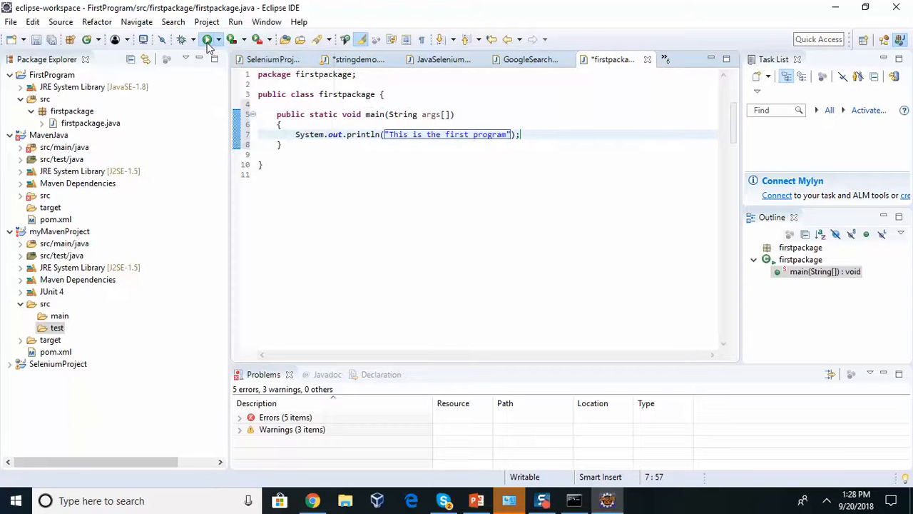
{"action": "left_click", "coordinate": [208, 41]}
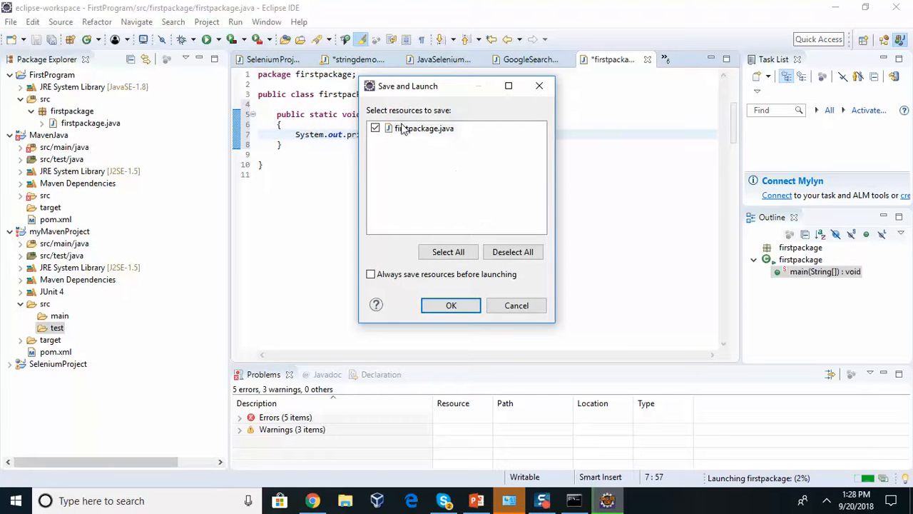
{"action": "left_click", "coordinate": [429, 311]}
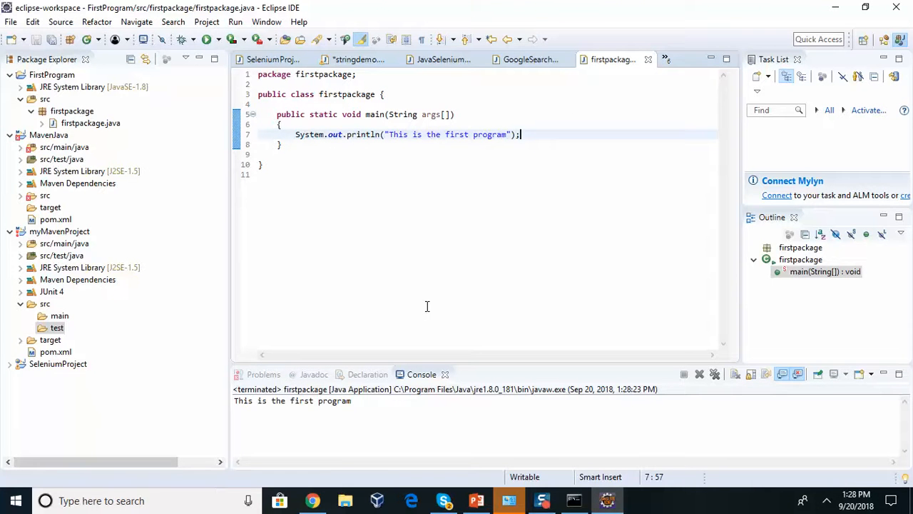
Browse the Run and Coverage launch dropdowns without launching anything
{"action": "left_click", "coordinate": [217, 41]}
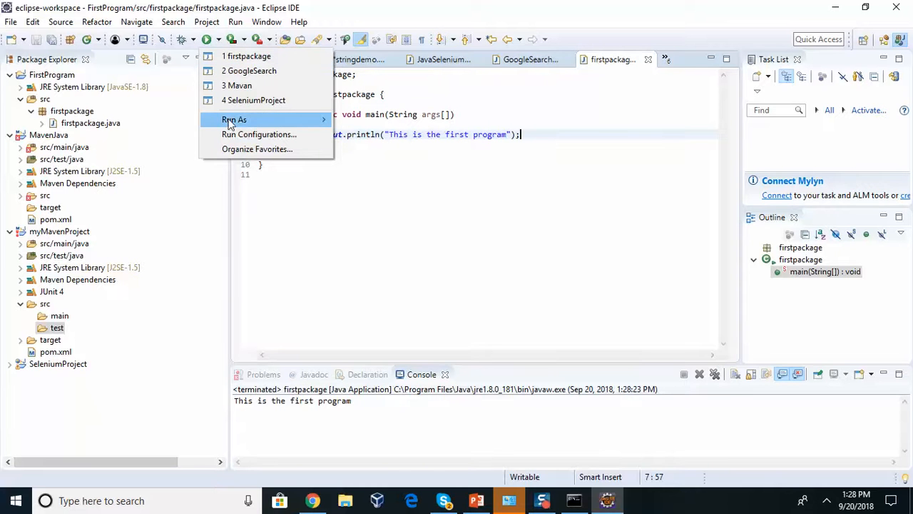
{"action": "mouse_move", "coordinate": [230, 120]}
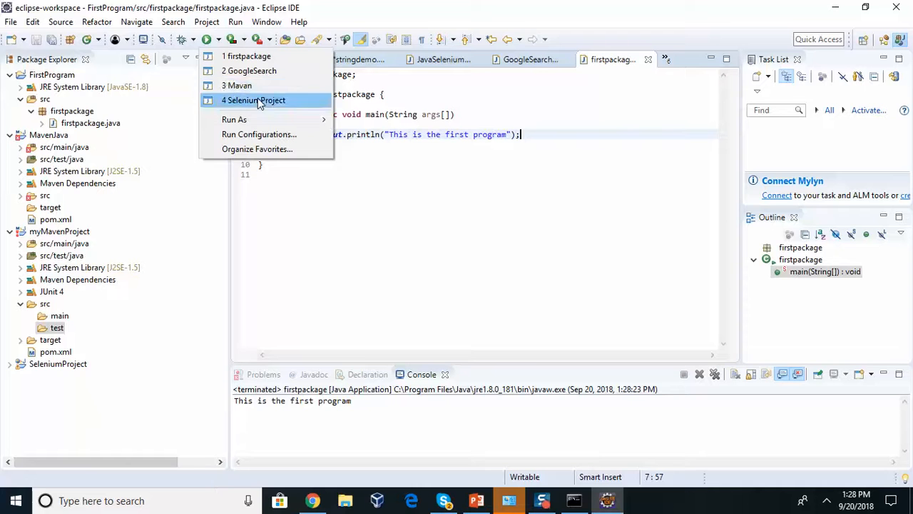
{"action": "left_click", "coordinate": [219, 39]}
{"action": "left_click", "coordinate": [219, 41]}
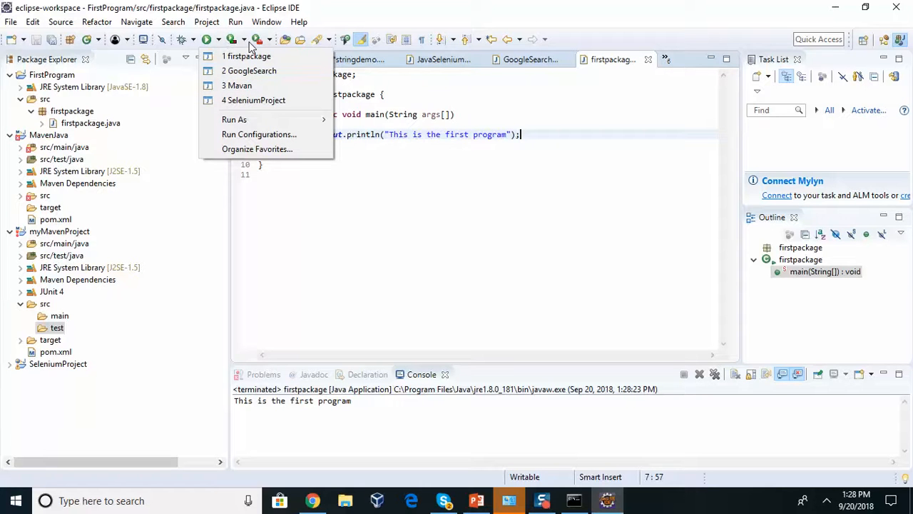
{"action": "left_click", "coordinate": [244, 41]}
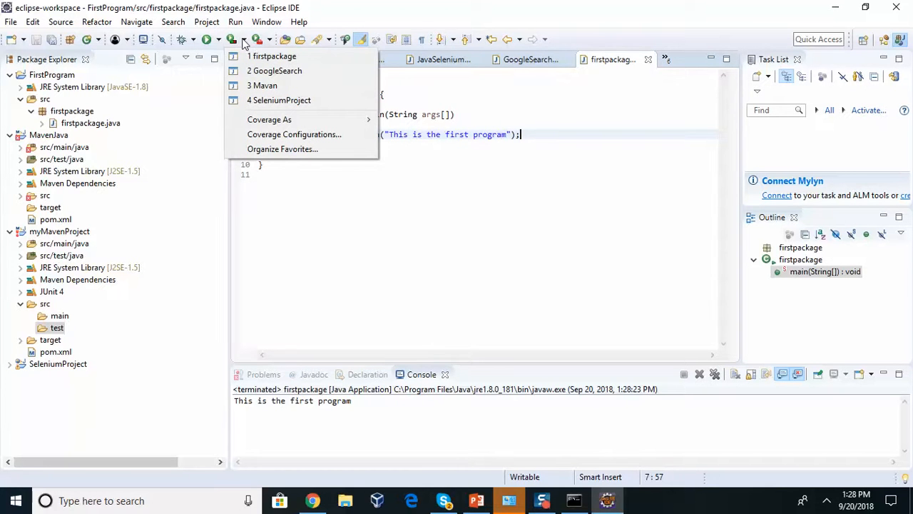
{"action": "left_click", "coordinate": [217, 43]}
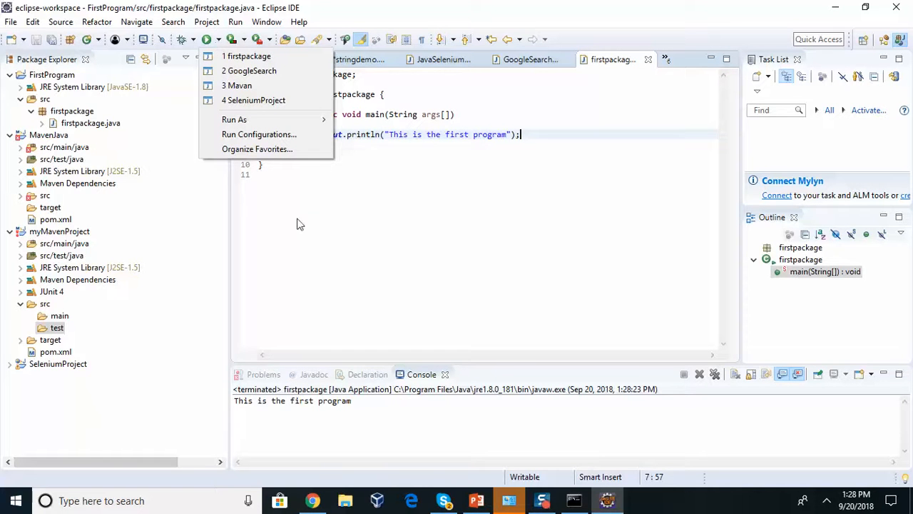
{"action": "left_click", "coordinate": [316, 233]}
Re-run firstpackage so the Console shows 'This is the first program' again
{"action": "key", "text": "ctrl+a"}
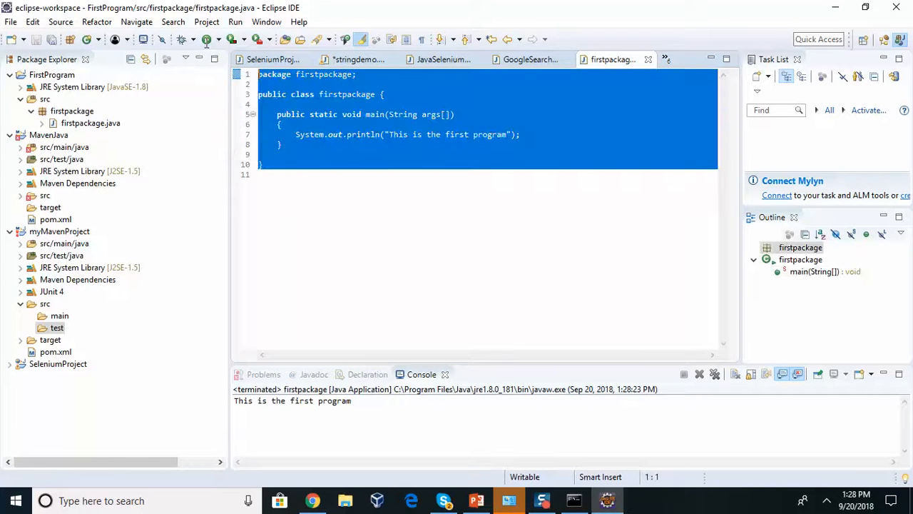
{"action": "left_click", "coordinate": [300, 144]}
{"action": "left_click", "coordinate": [206, 41]}
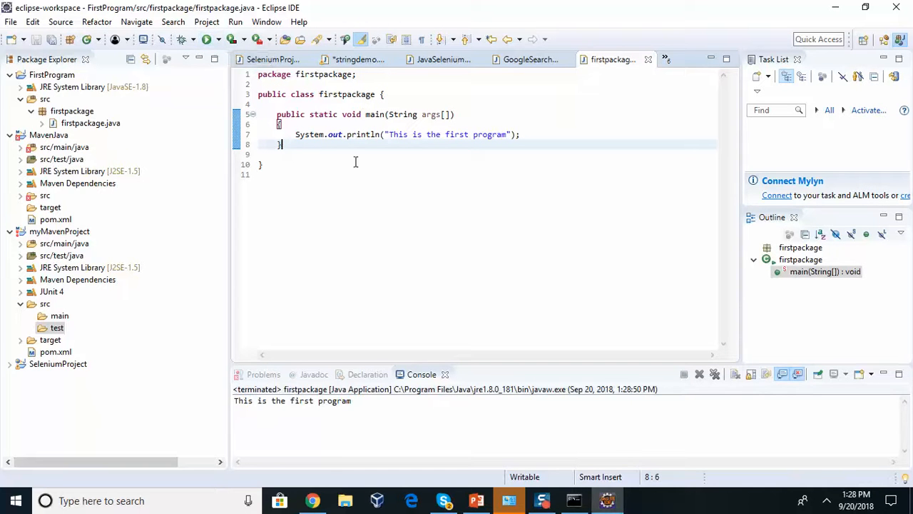